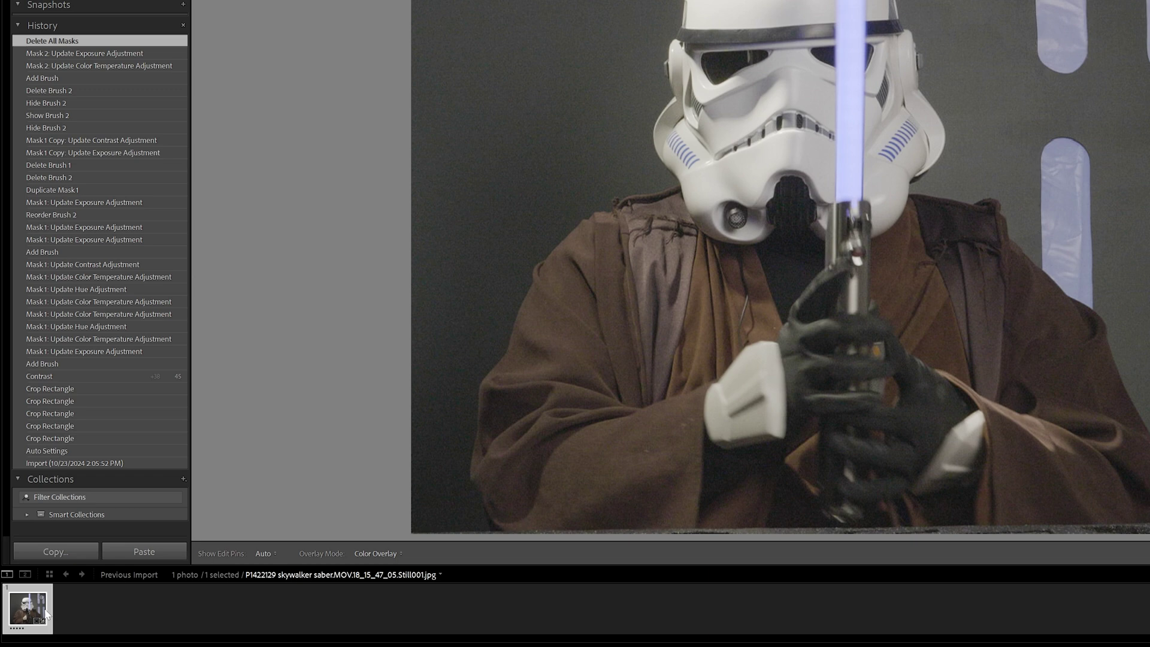
- Bring up the context menu for the stormtrooper photo in the filmstrip
{"action": "right_click", "coordinate": [35, 605]}
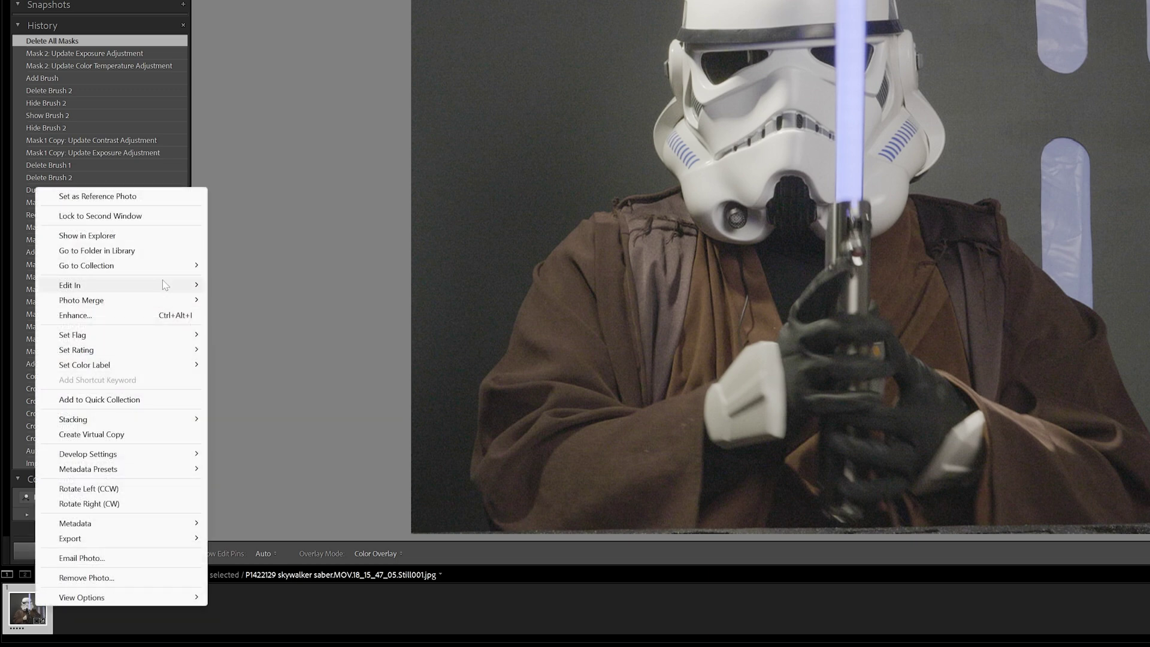
- Send the photo to Photoshop and zoom in on the helmet and blade
{"action": "mouse_move", "coordinate": [165, 302]}
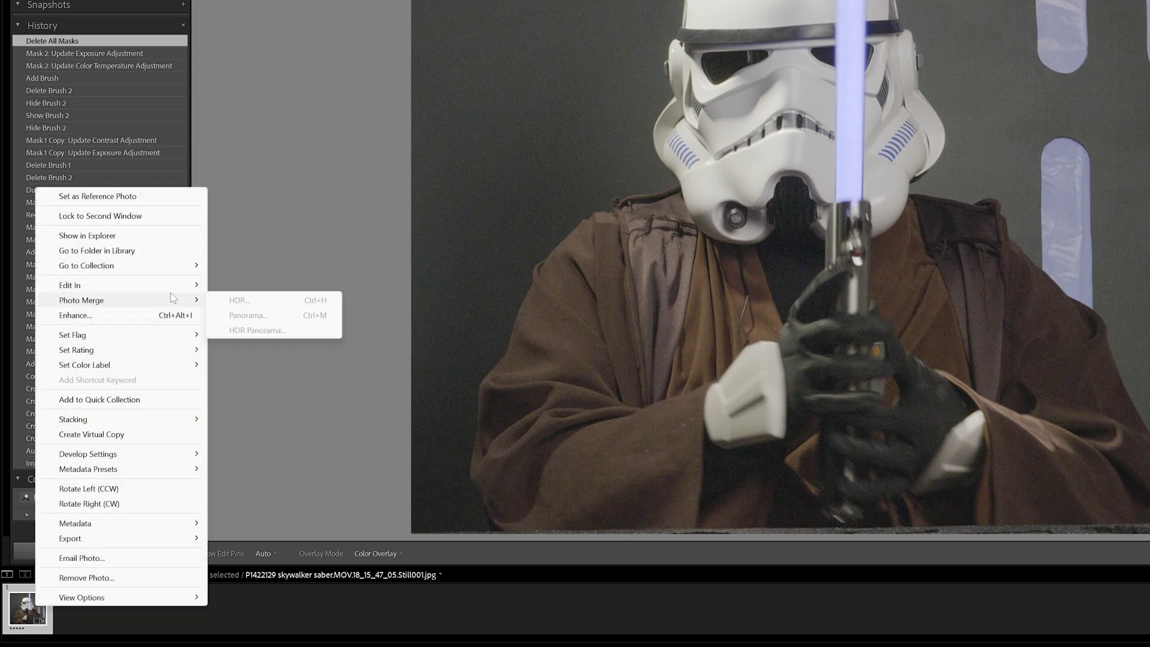
{"action": "left_click", "coordinate": [258, 286]}
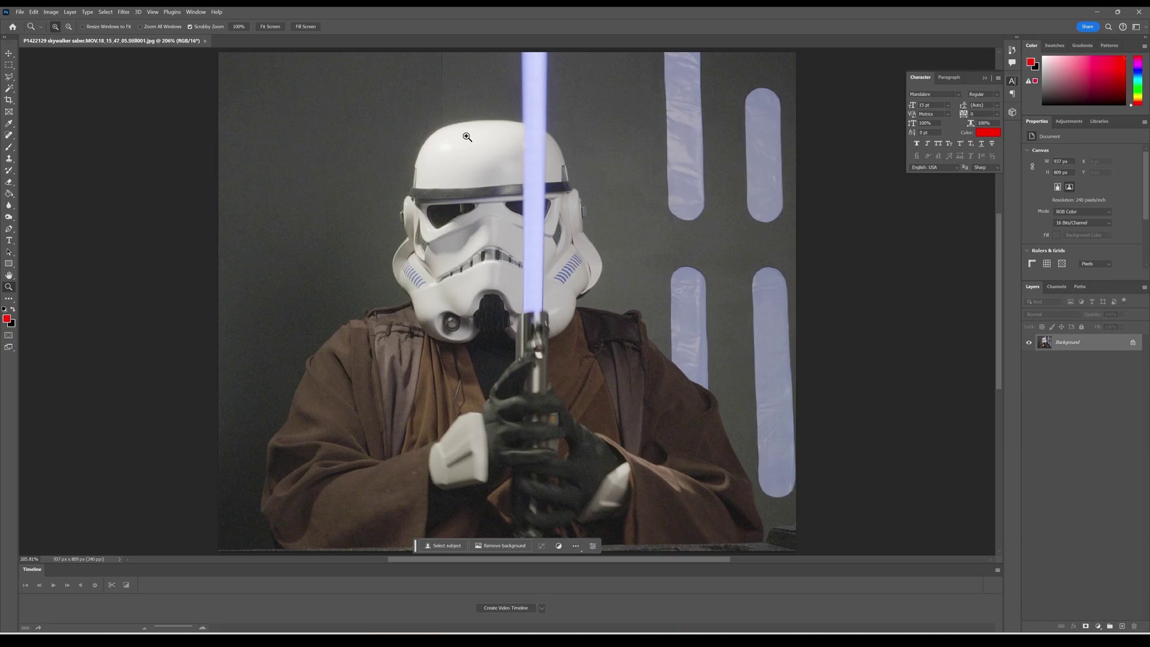
{"action": "left_click_drag", "start_coordinate": [472, 88], "coordinate": [495, 77]}
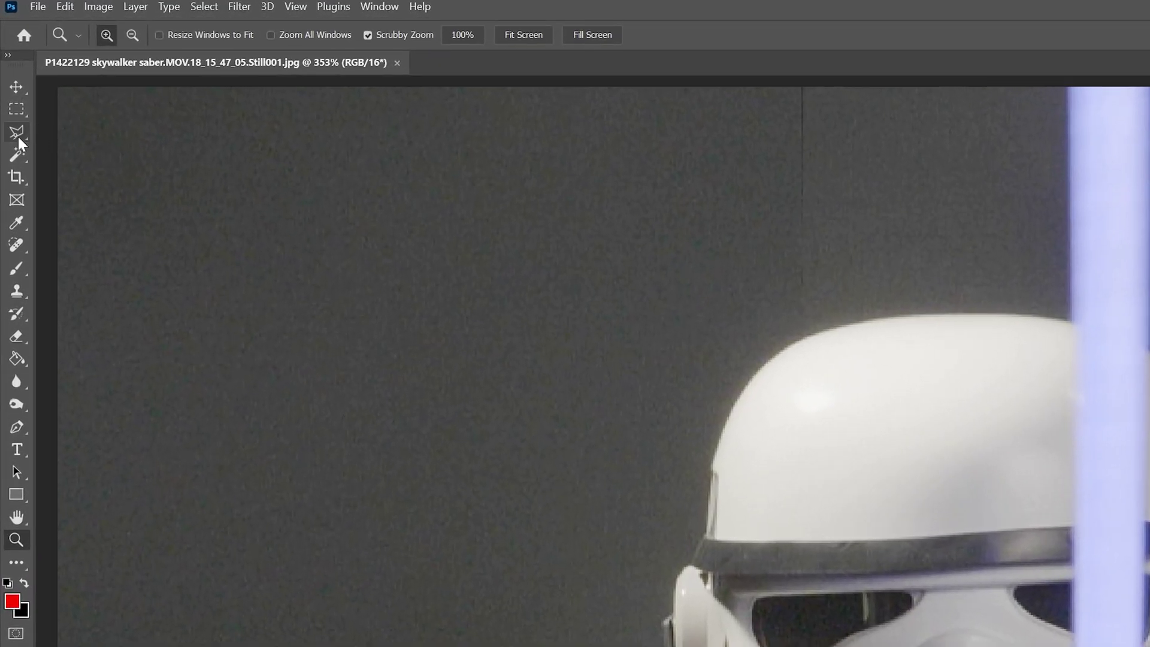
- Trace a Polygonal Lasso selection around the lightsaber blade
{"action": "left_click", "coordinate": [16, 122]}
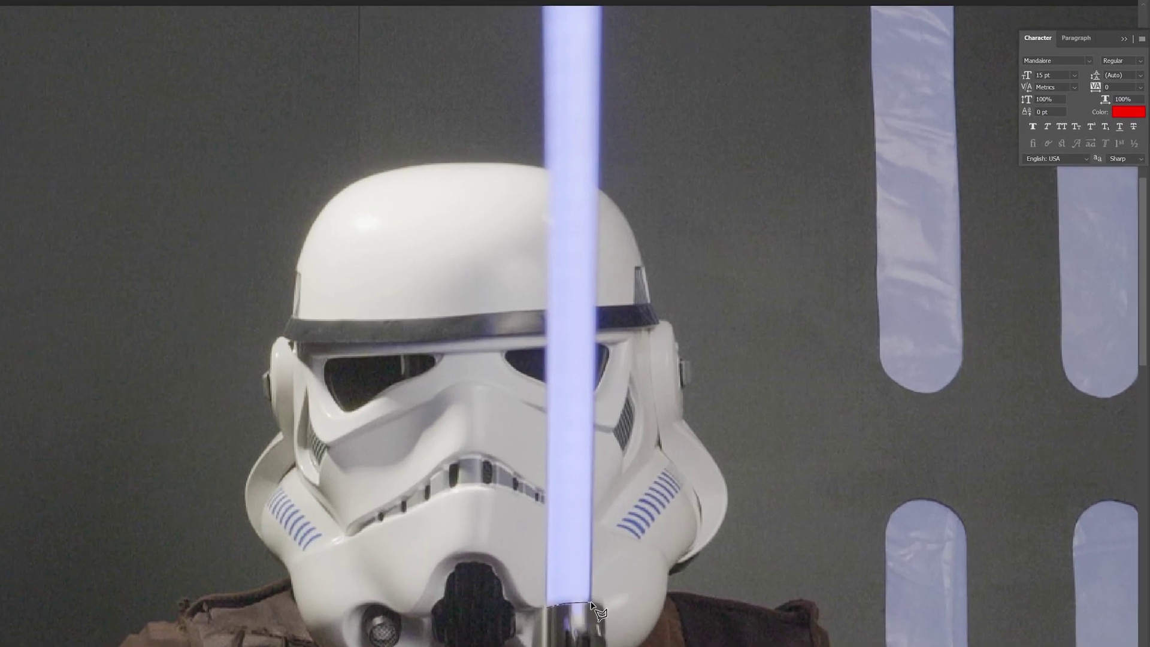
{"action": "left_click", "coordinate": [596, 388]}
{"action": "left_click", "coordinate": [600, 191]}
{"action": "left_click", "coordinate": [604, 5]}
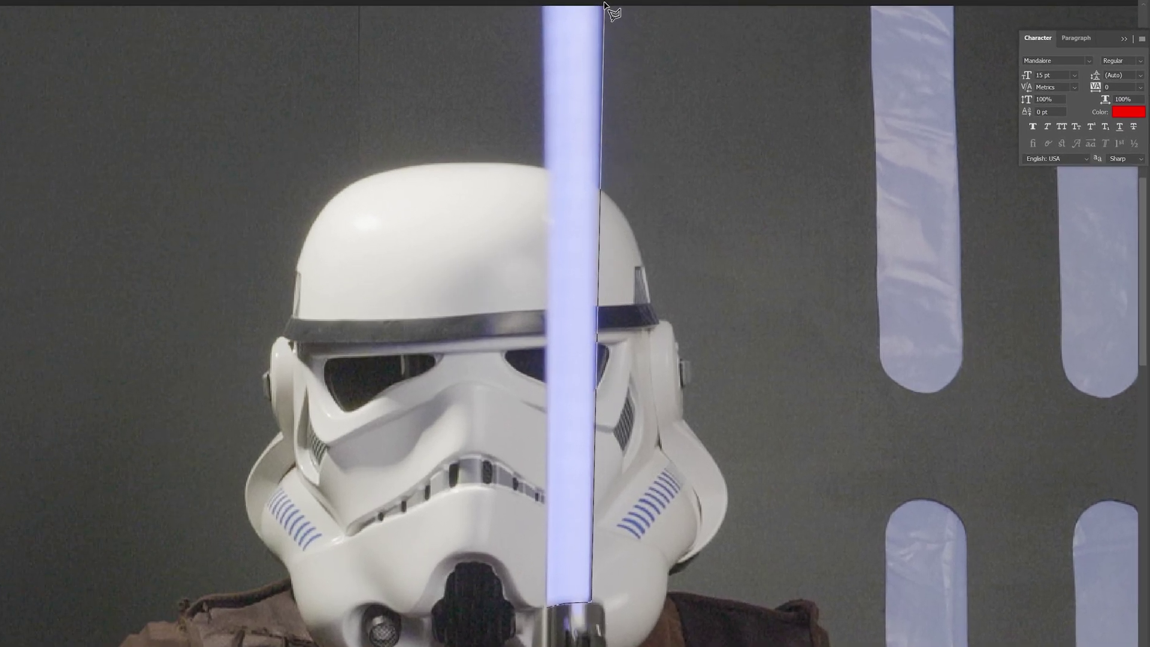
{"action": "left_click", "coordinate": [539, 18]}
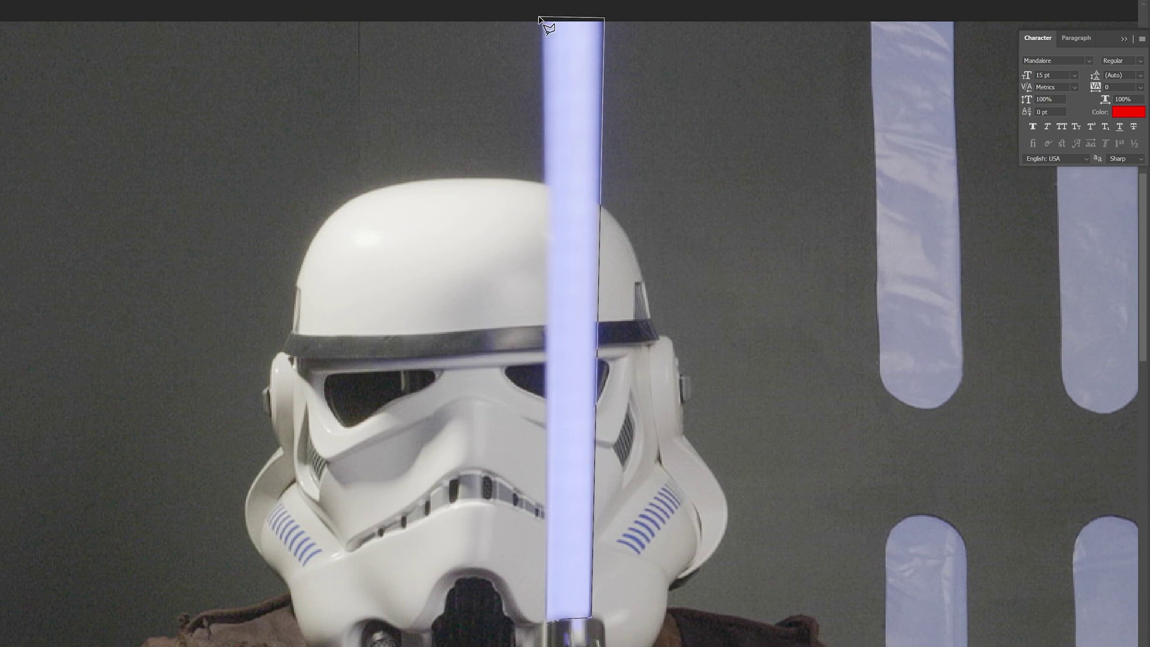
{"action": "double_click", "coordinate": [546, 620]}
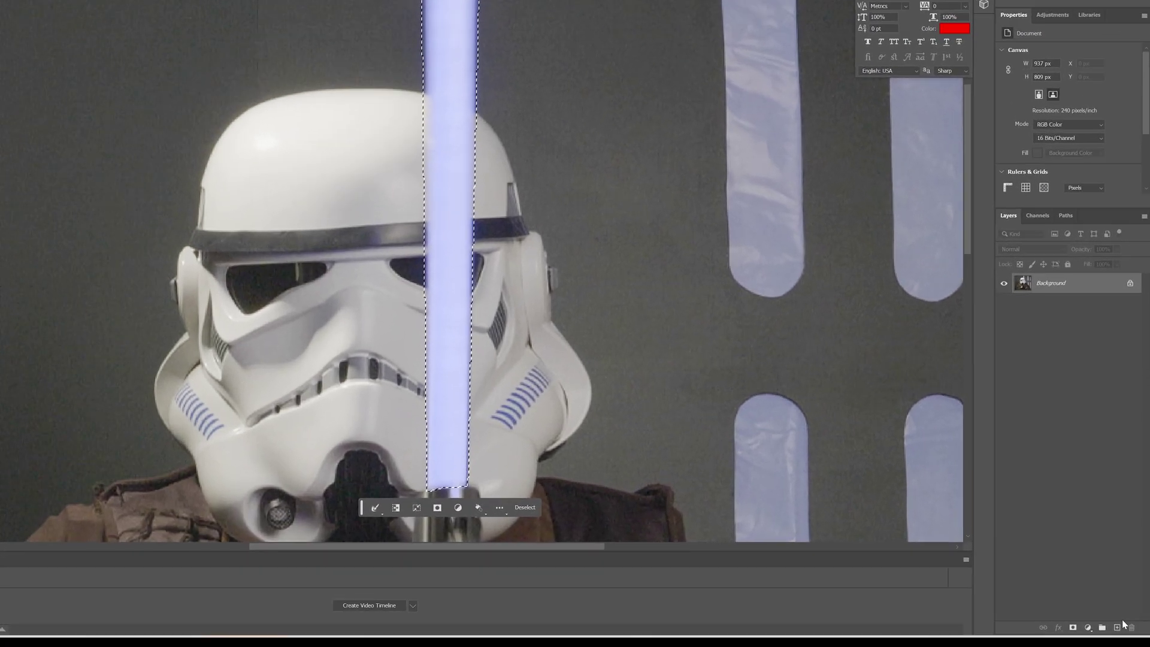
- Add a new layer, paint the selected blade white, and invert the selection to the surroundings
{"action": "left_click", "coordinate": [1118, 626]}
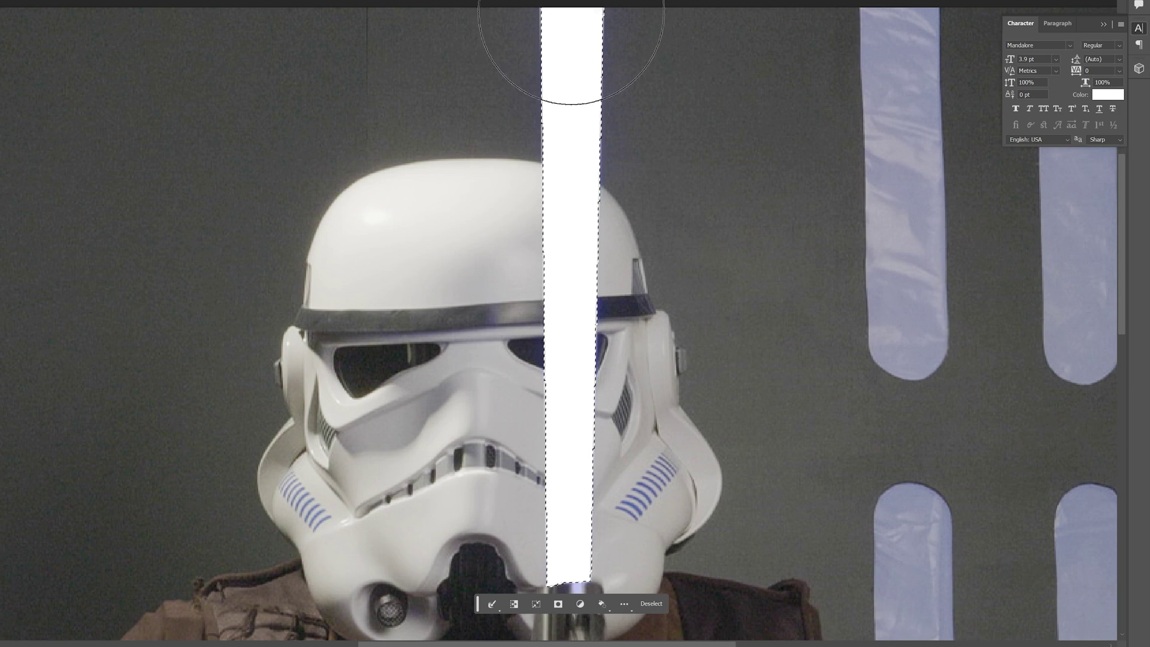
{"action": "key", "text": "ctrl+shift+i"}
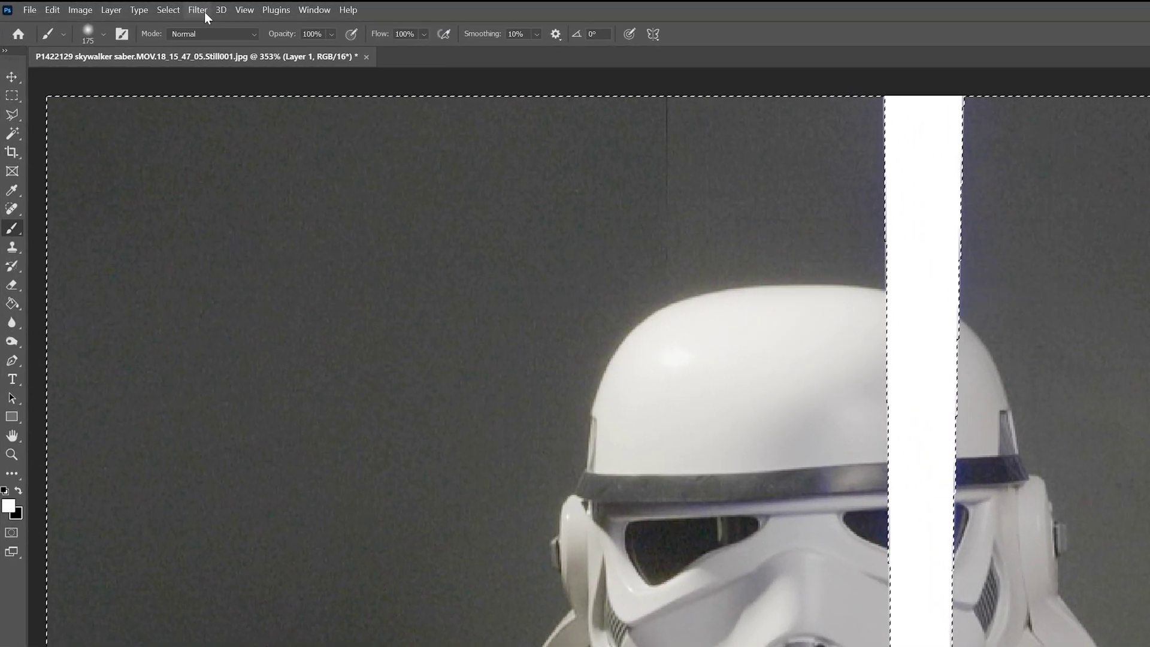
- Invert the selection back and forth so the area around the blade is selected
{"action": "left_click", "coordinate": [169, 10]}
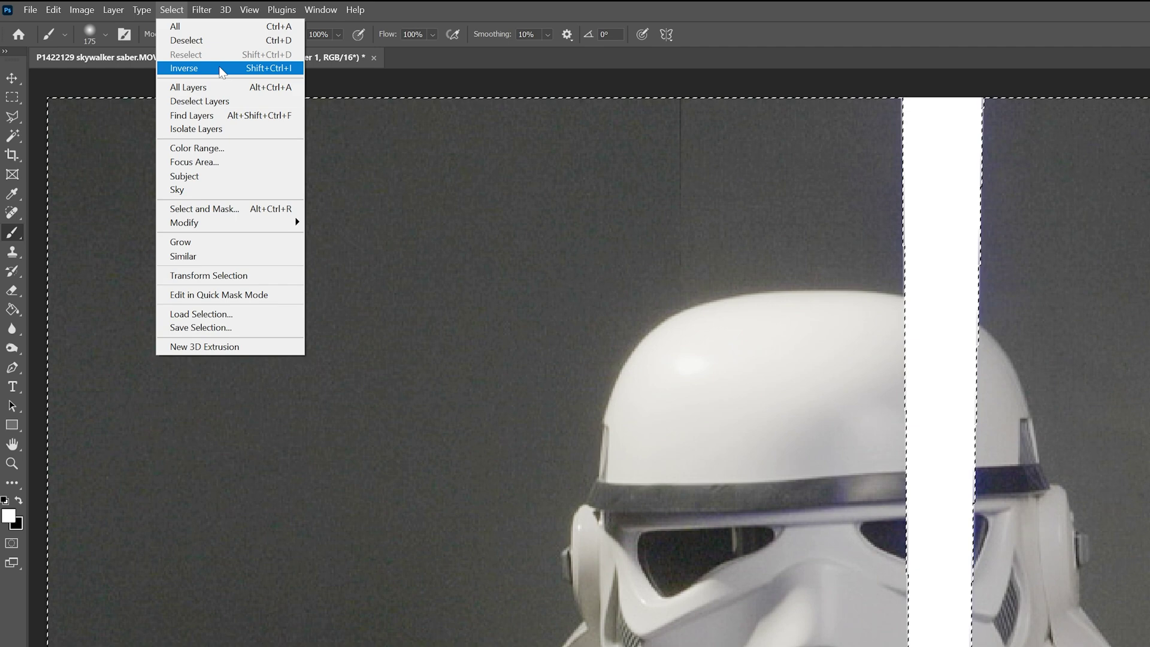
{"action": "left_click", "coordinate": [220, 70]}
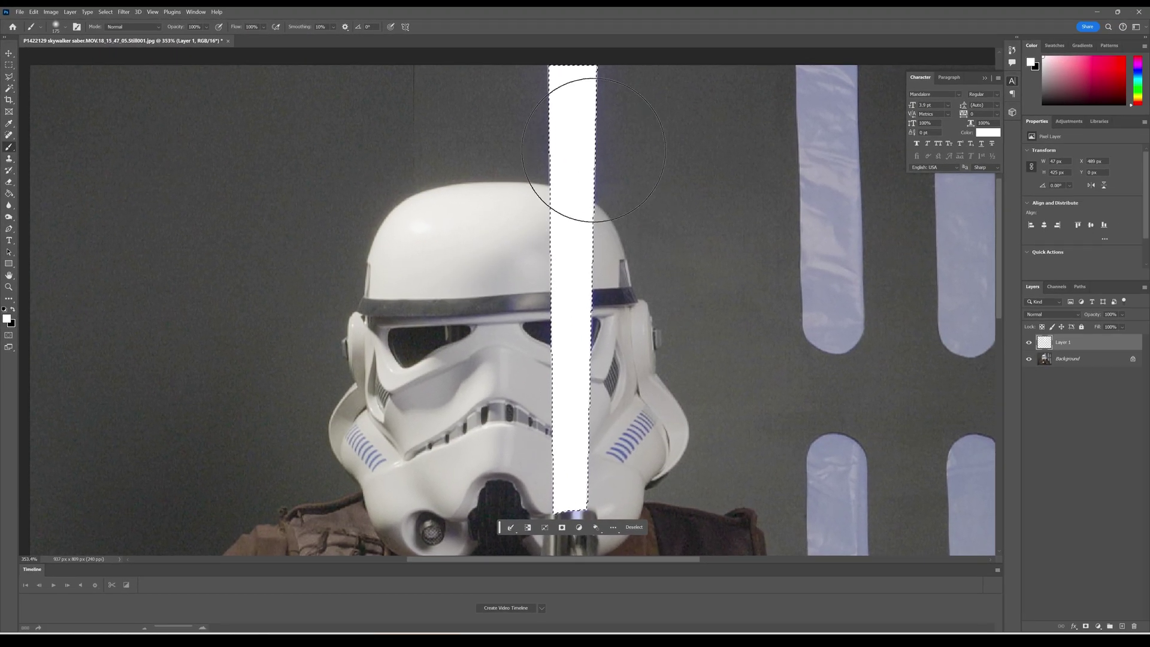
{"action": "left_click", "coordinate": [70, 12]}
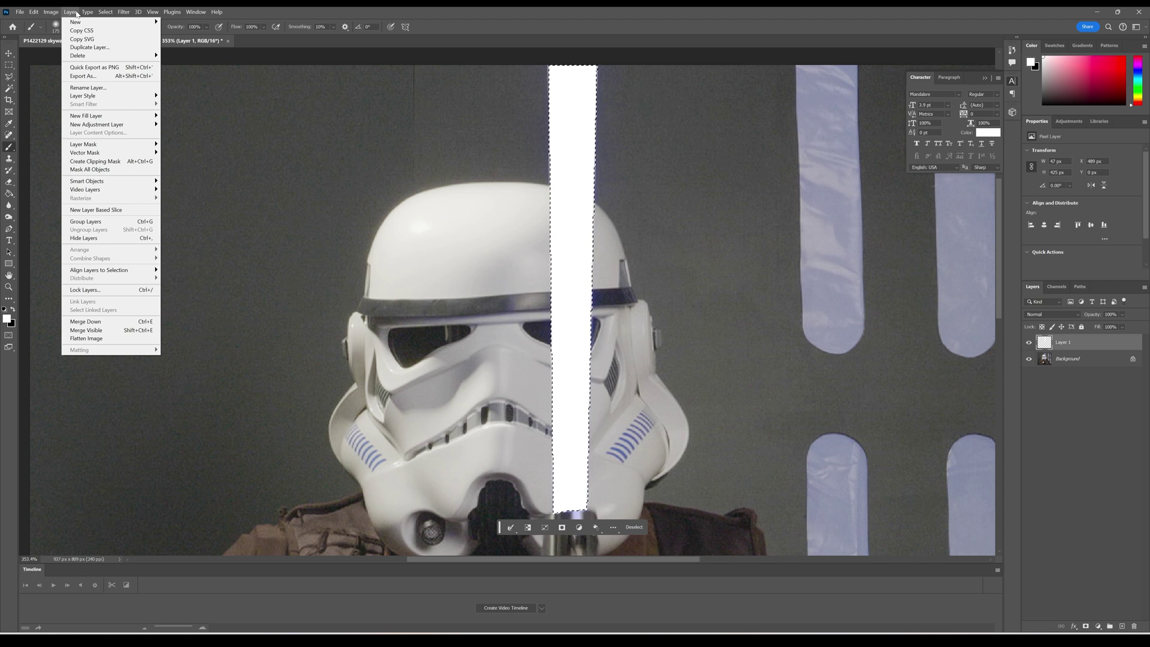
{"action": "mouse_move", "coordinate": [105, 12]}
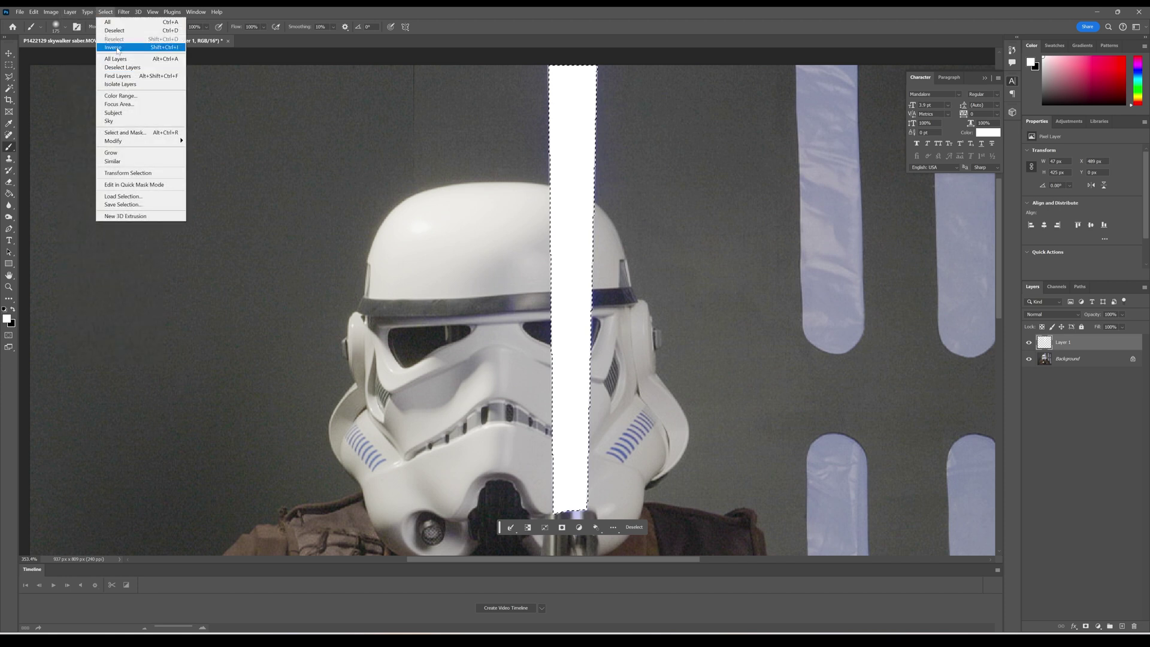
{"action": "left_click", "coordinate": [117, 48]}
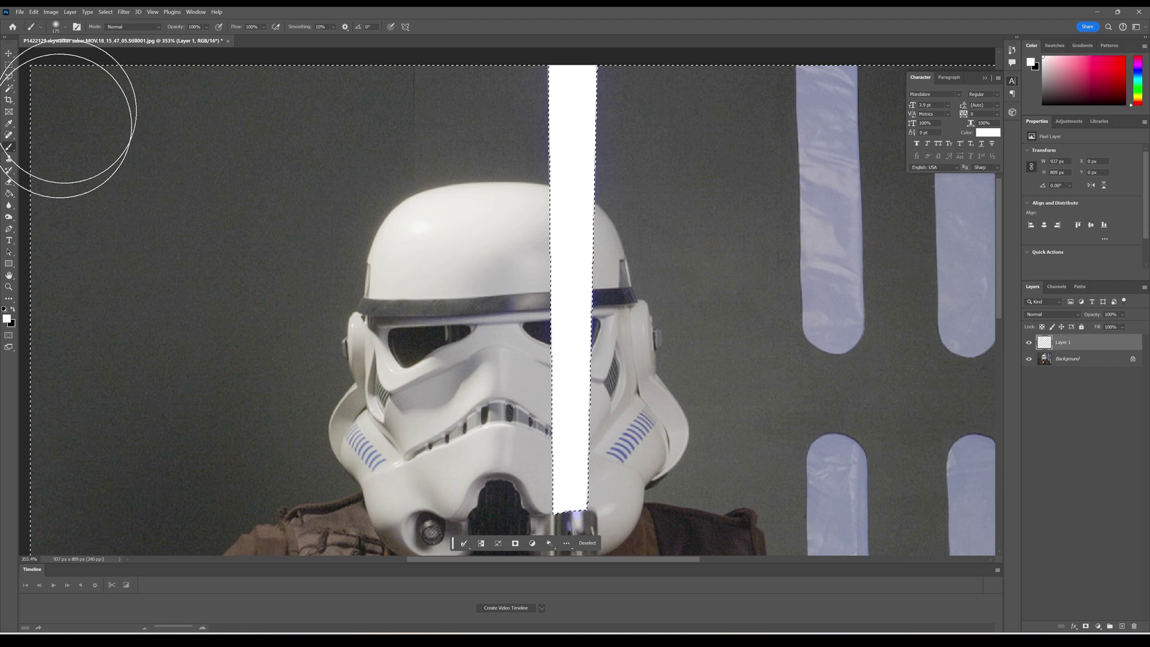
- Fill the area around the blade with black using the Paint Bucket
{"action": "key", "text": "g"}
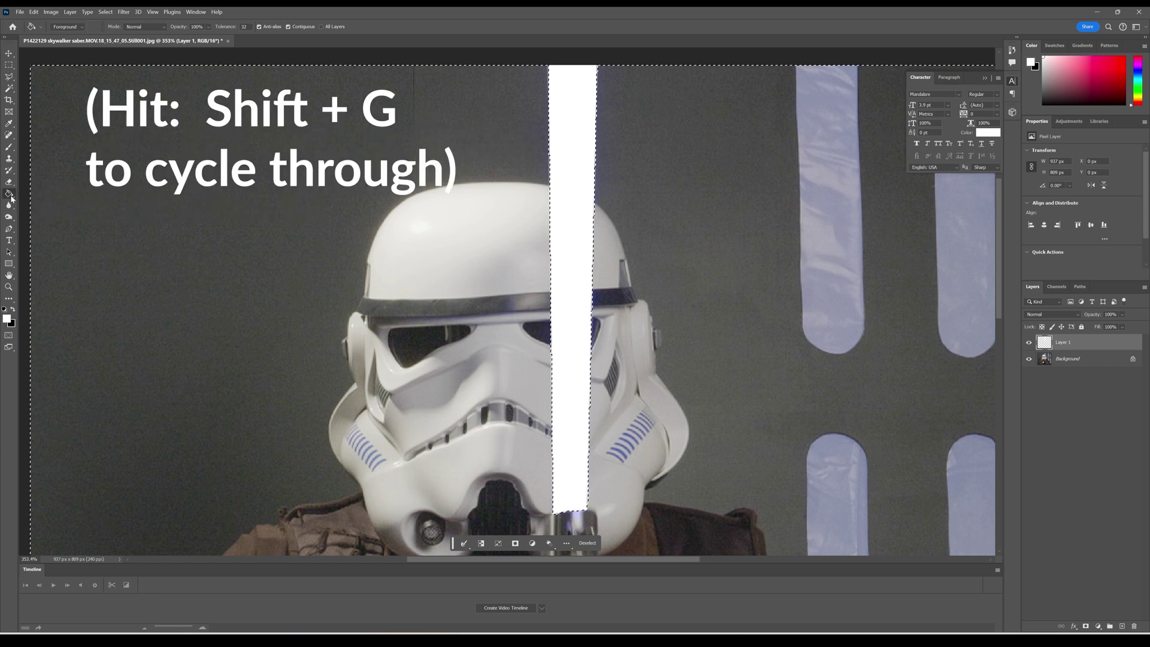
{"action": "left_click", "coordinate": [46, 203]}
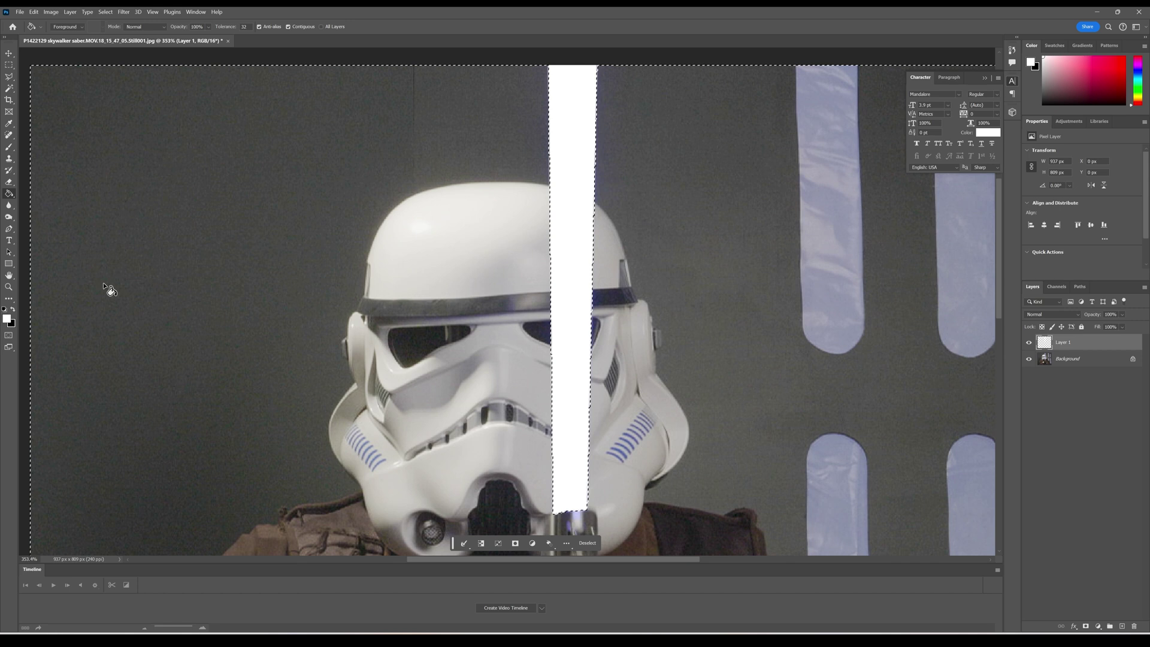
{"action": "key", "text": "x"}
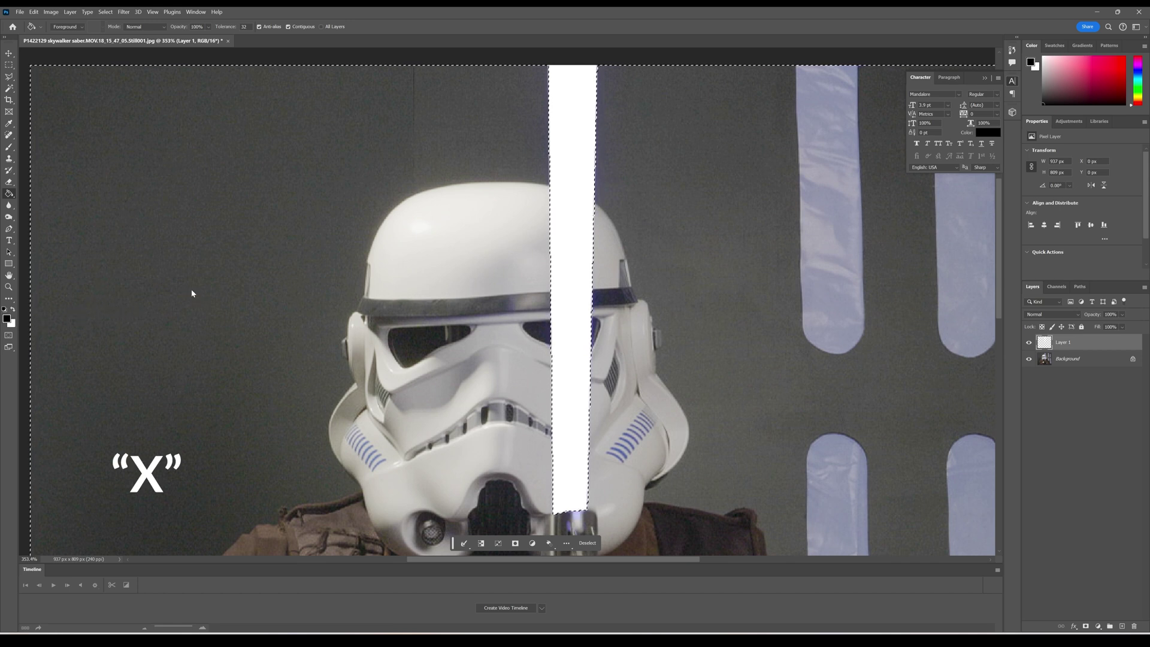
{"action": "left_click", "coordinate": [197, 296]}
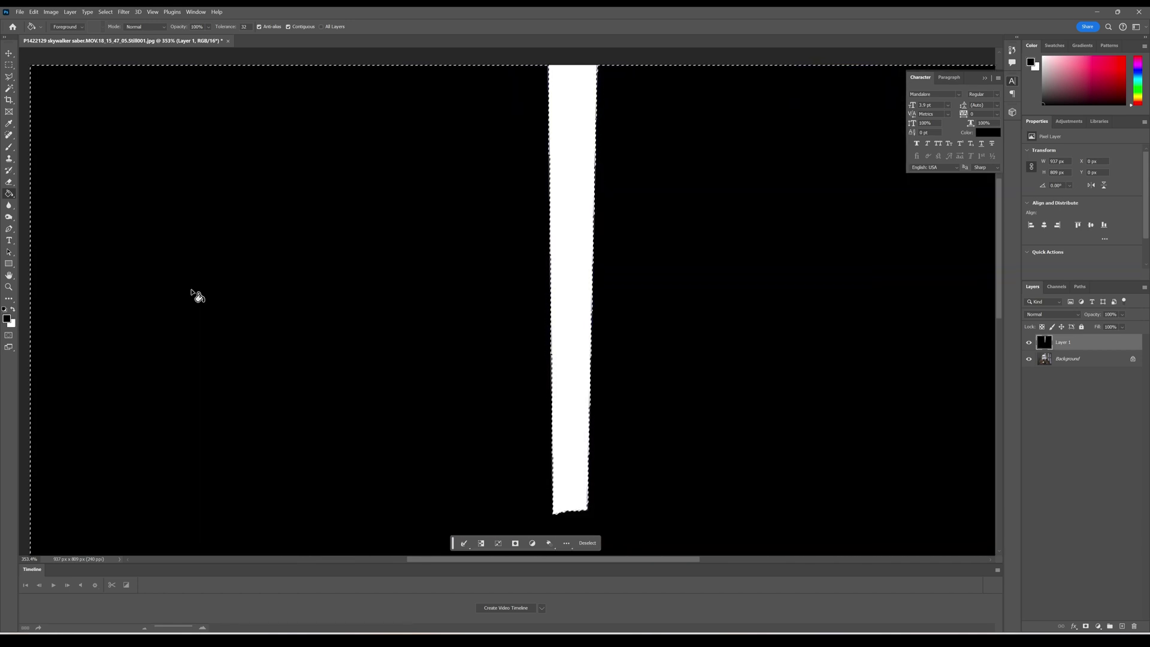
- Clear the selection, zoom out, and set Layer 1's blend mode to Screen
{"action": "key", "text": "ctrl+d"}
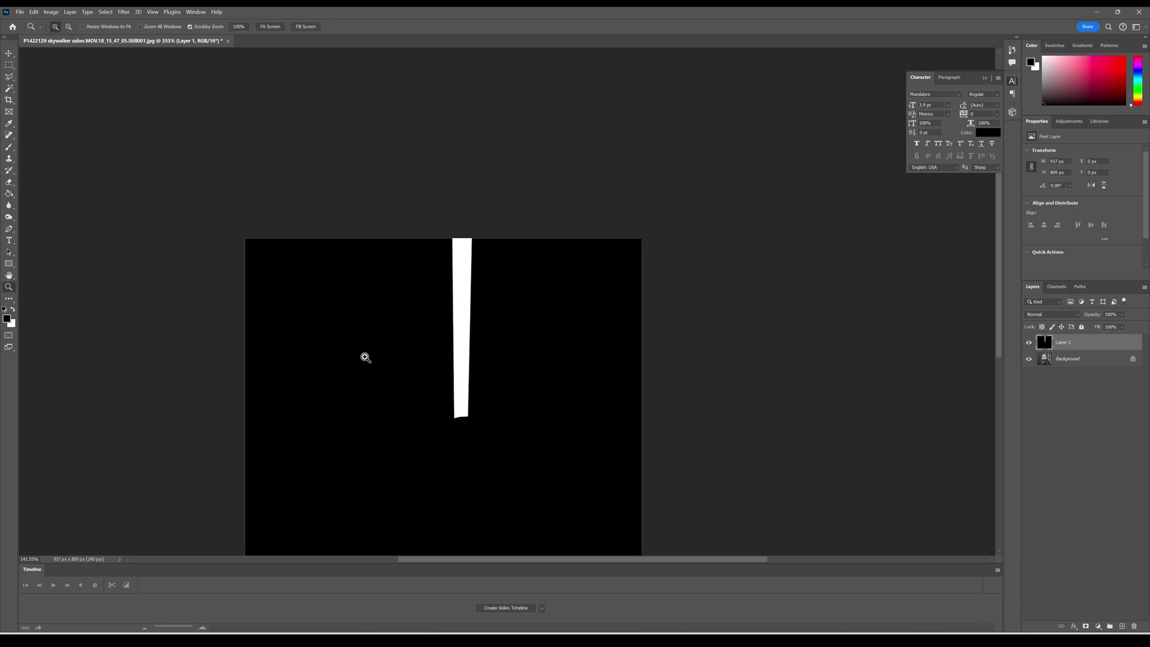
{"action": "scroll", "coordinate": [378, 367], "scroll_direction": "down", "scroll_amount": 2}
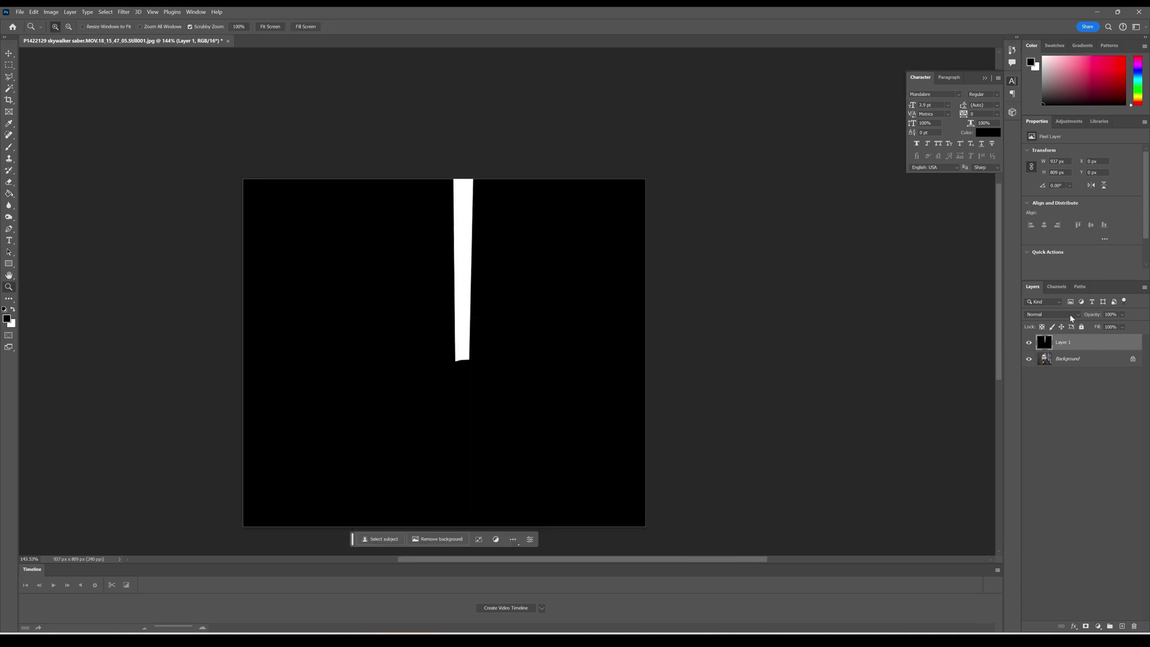
{"action": "left_click", "coordinate": [1068, 315]}
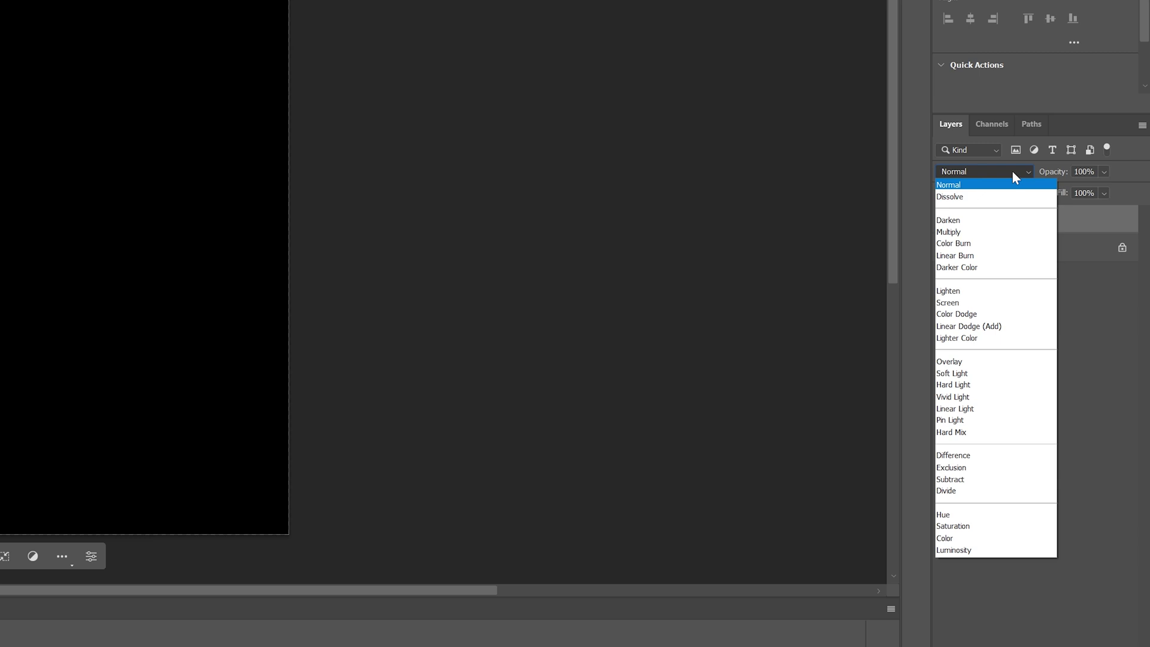
{"action": "left_click", "coordinate": [1106, 219]}
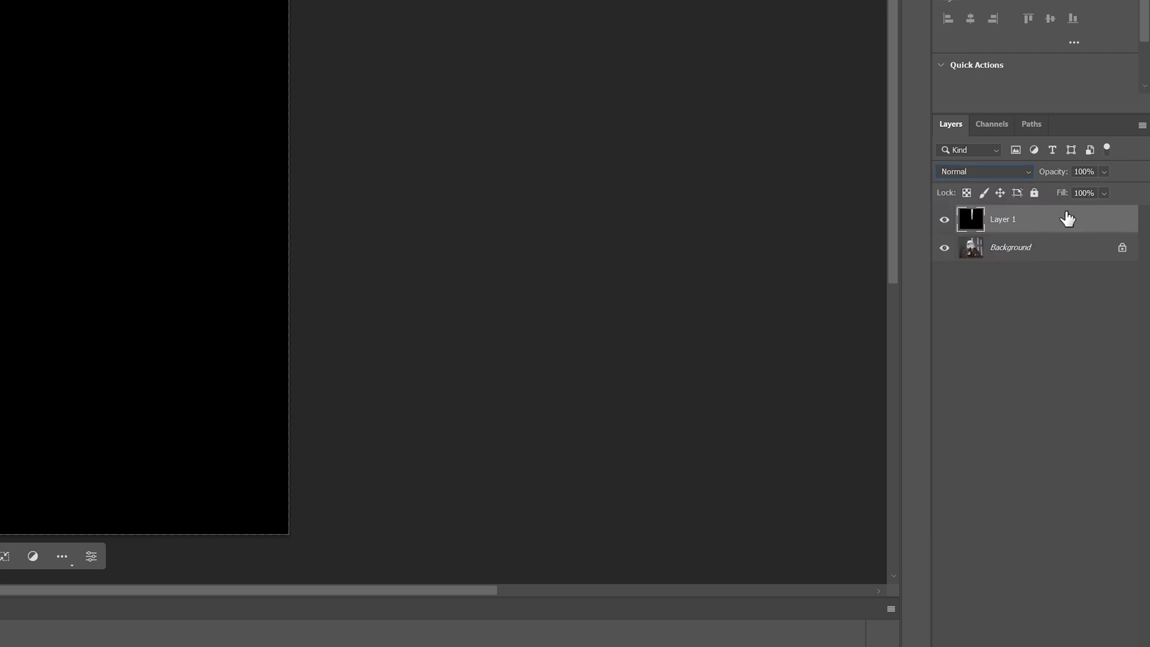
{"action": "left_click", "coordinate": [1012, 171]}
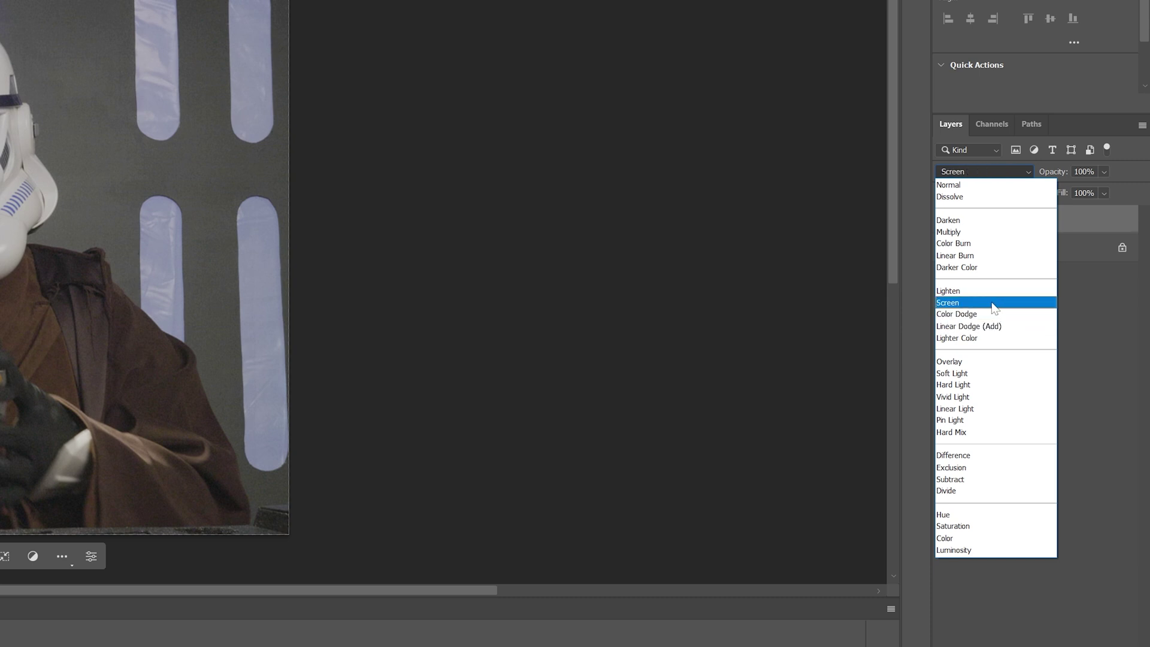
{"action": "left_click", "coordinate": [996, 309]}
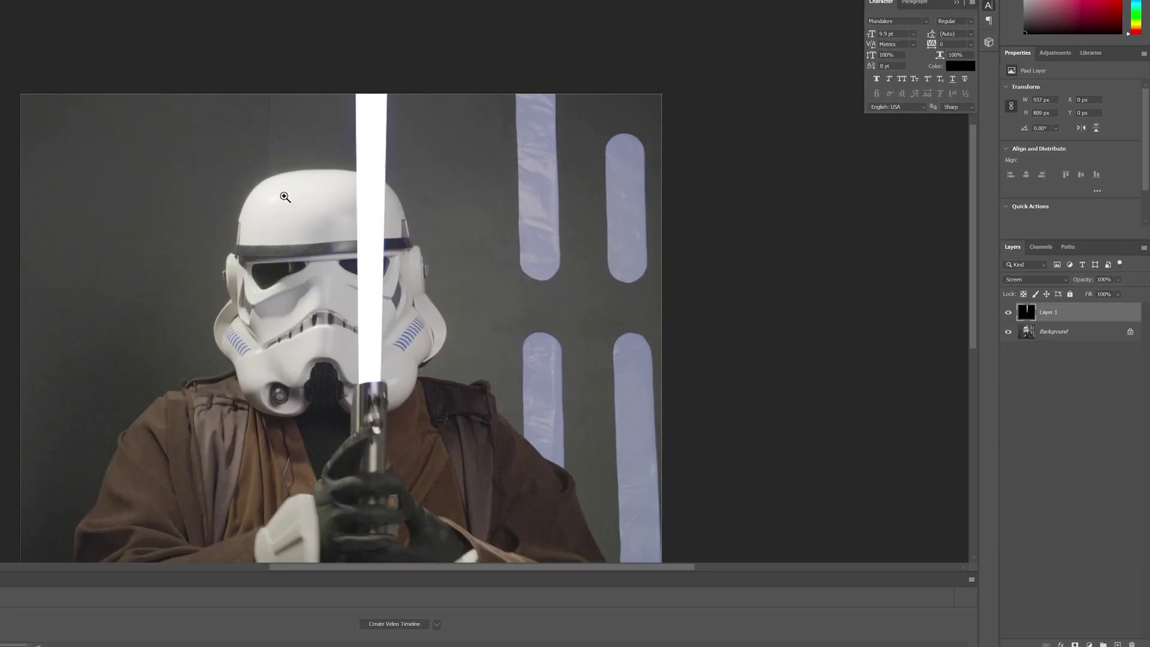
{"action": "left_click_drag", "start_coordinate": [55, 137], "coordinate": [548, 186]}
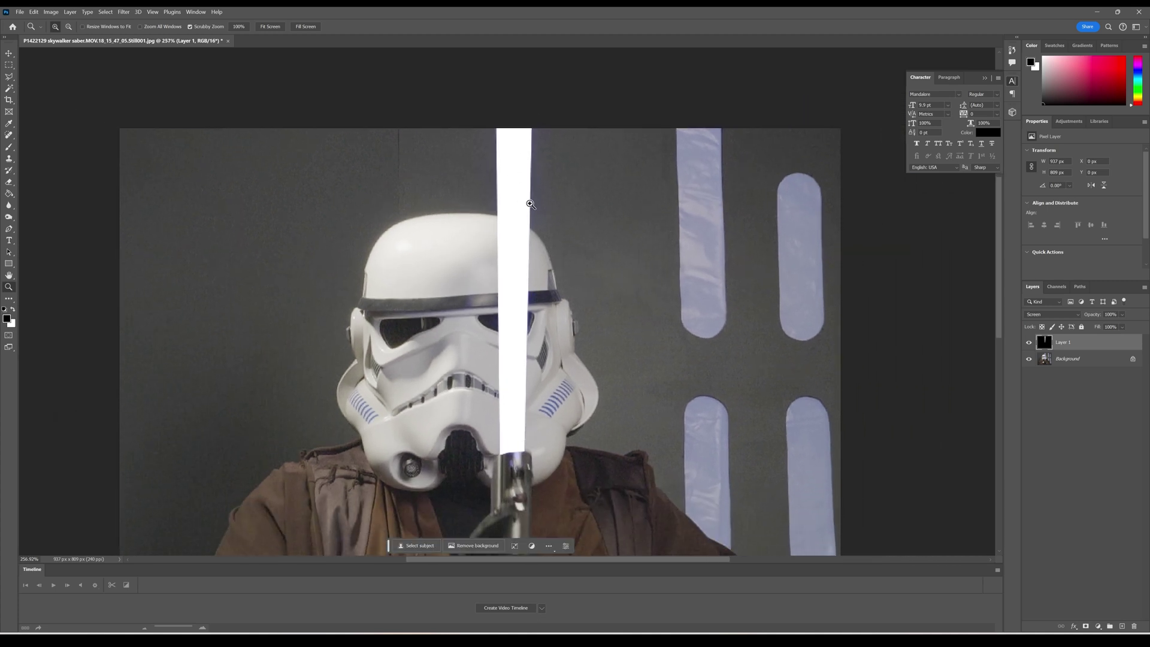
{"action": "left_click_drag", "start_coordinate": [537, 194], "coordinate": [399, 225]}
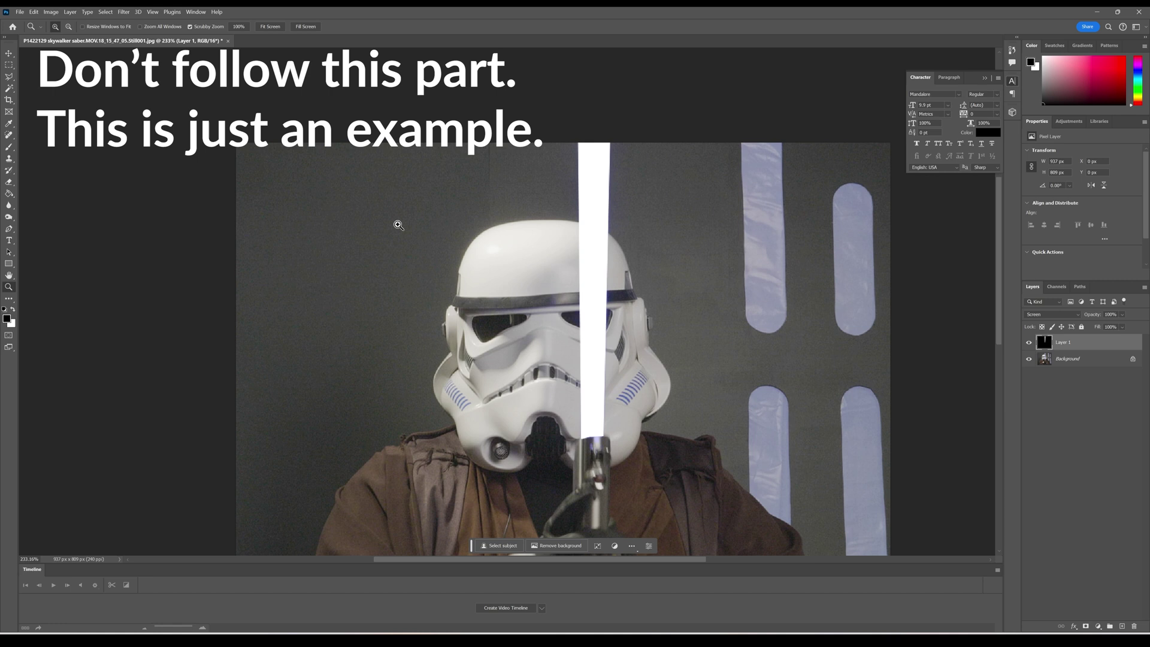
{"action": "double_click", "coordinate": [1092, 347]}
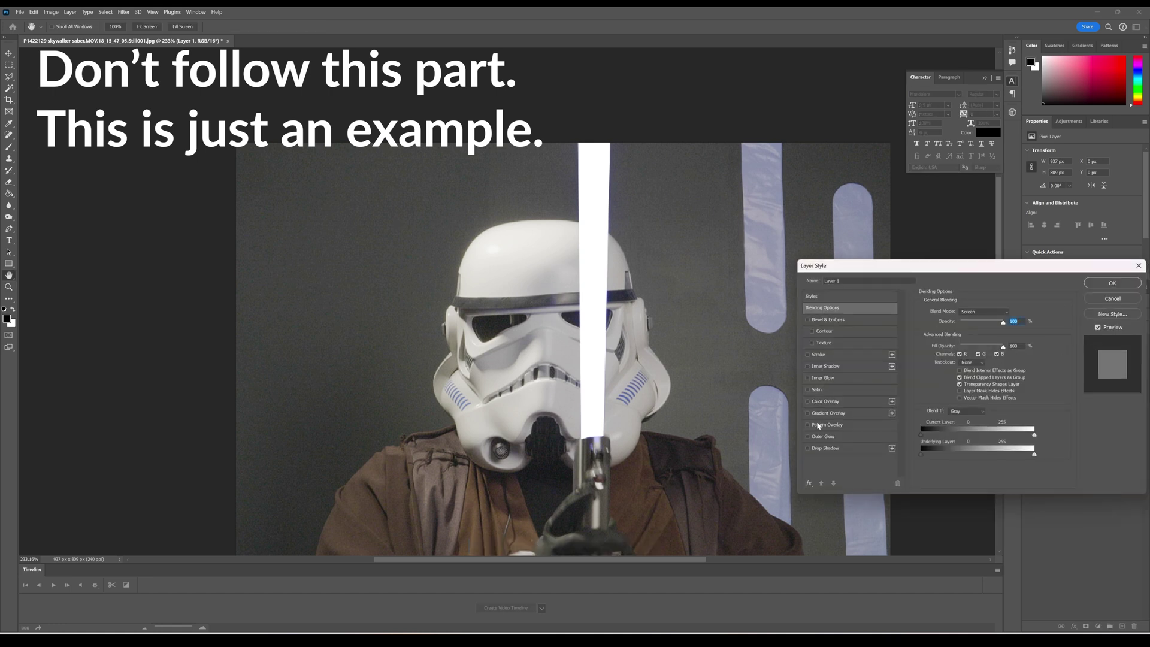
{"action": "left_click", "coordinate": [816, 437]}
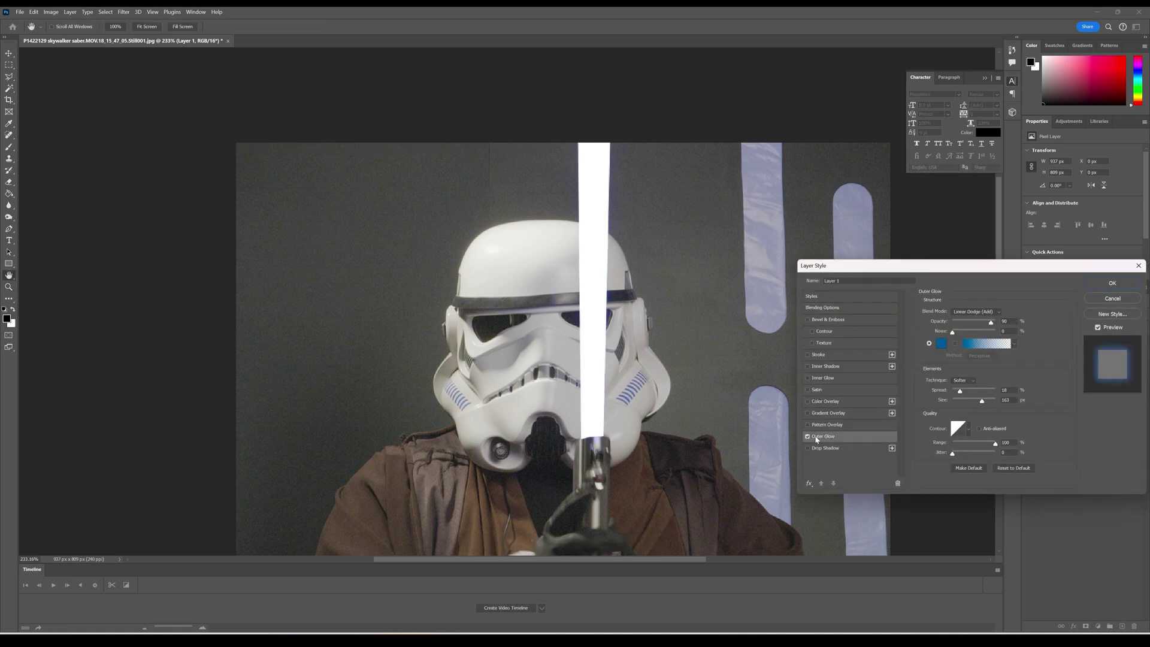
{"action": "left_click", "coordinate": [1109, 302]}
- Hide Layer 1 and outline the original blade with the Polygonal Lasso
{"action": "left_click", "coordinate": [1030, 344]}
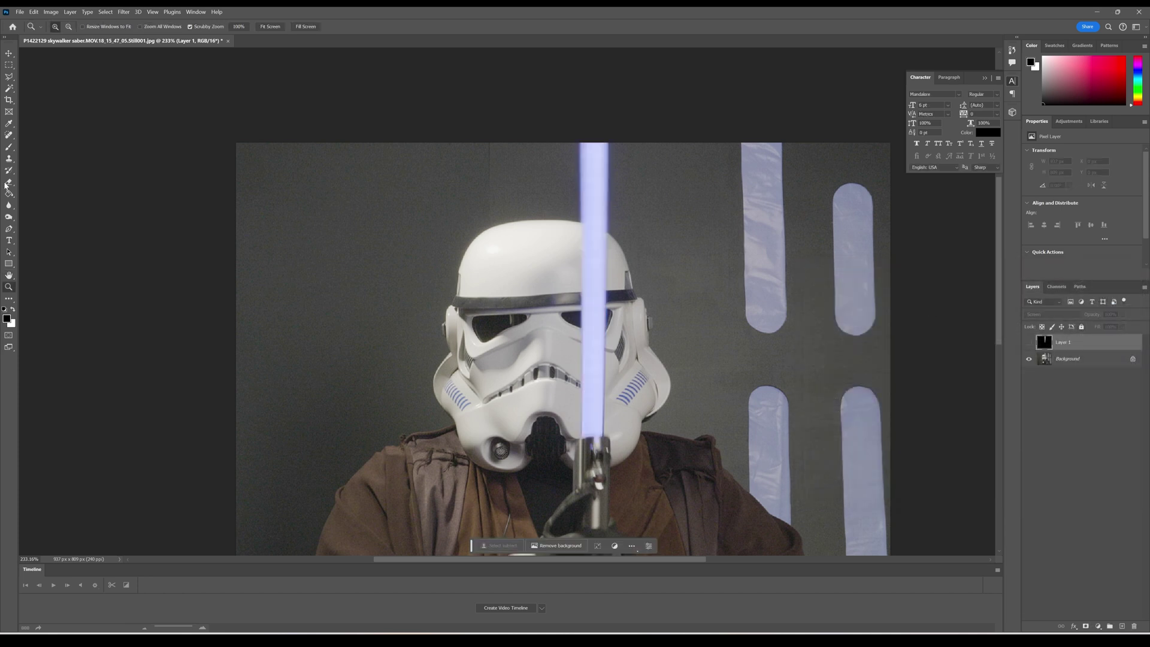
{"action": "left_click", "coordinate": [9, 78]}
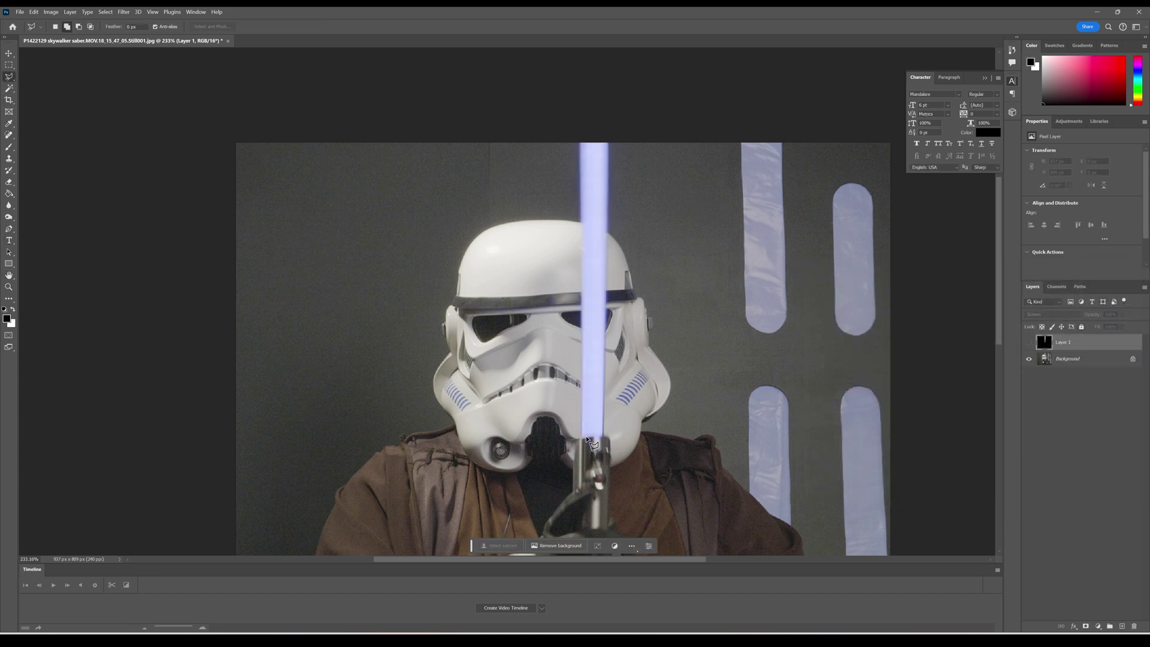
{"action": "left_click", "coordinate": [581, 440]}
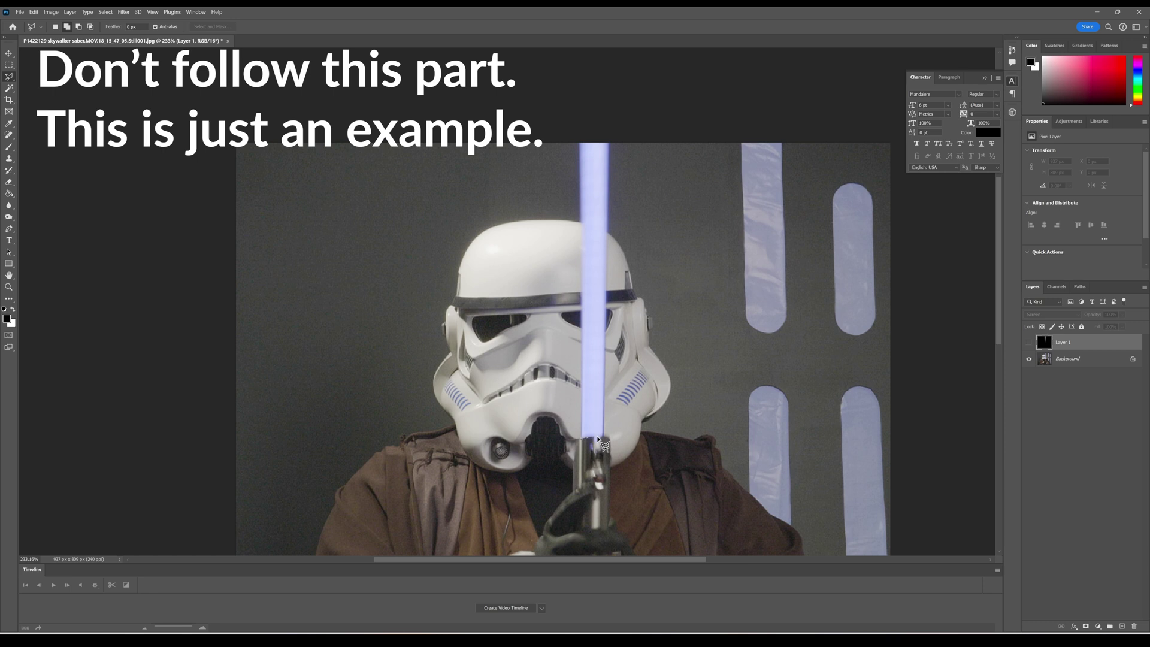
{"action": "left_click", "coordinate": [604, 431]}
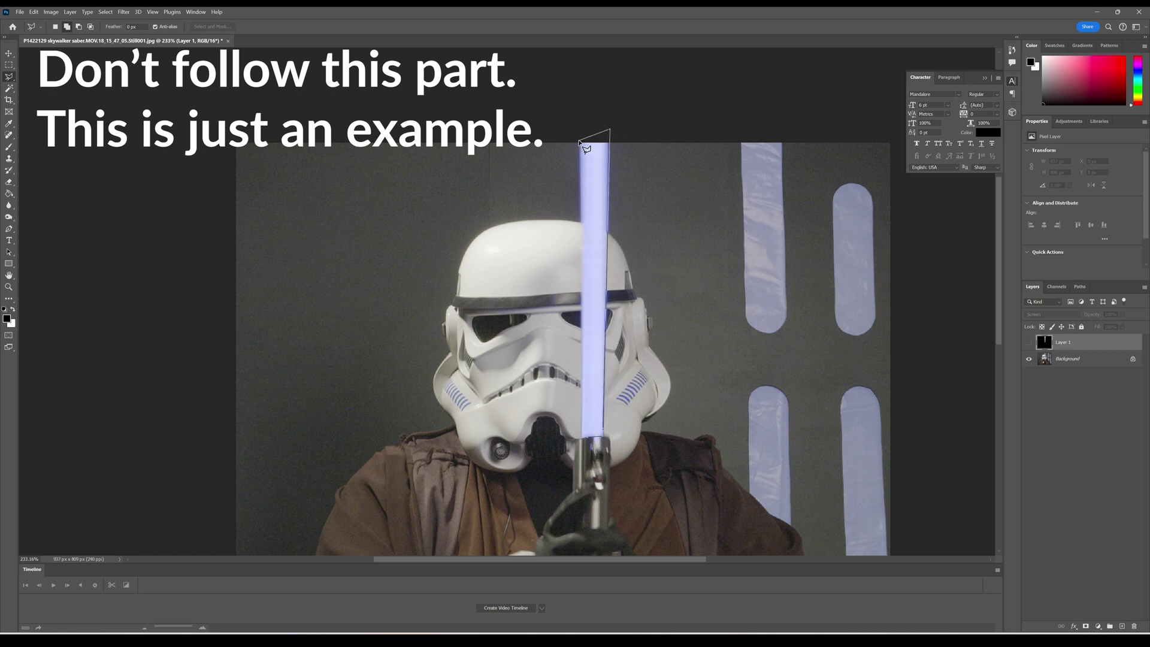
{"action": "left_click", "coordinate": [579, 142]}
{"action": "left_click", "coordinate": [581, 441]}
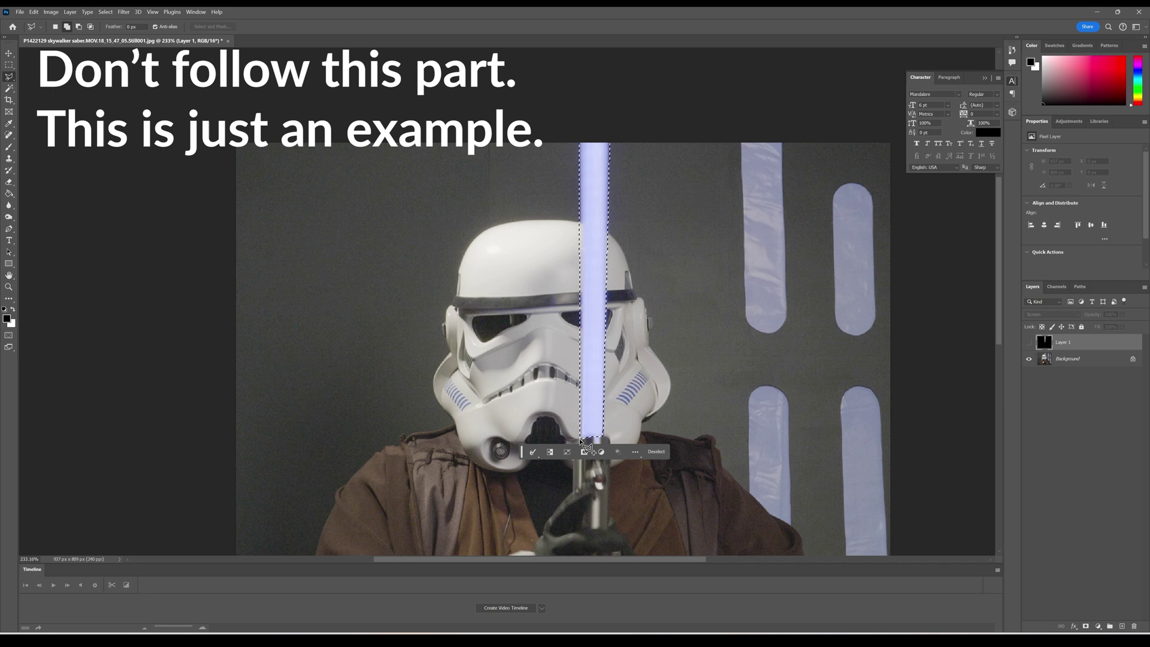
- Copy the blade to Layer 2, brush it solid white, and deselect
{"action": "key", "text": "ctrl+j"}
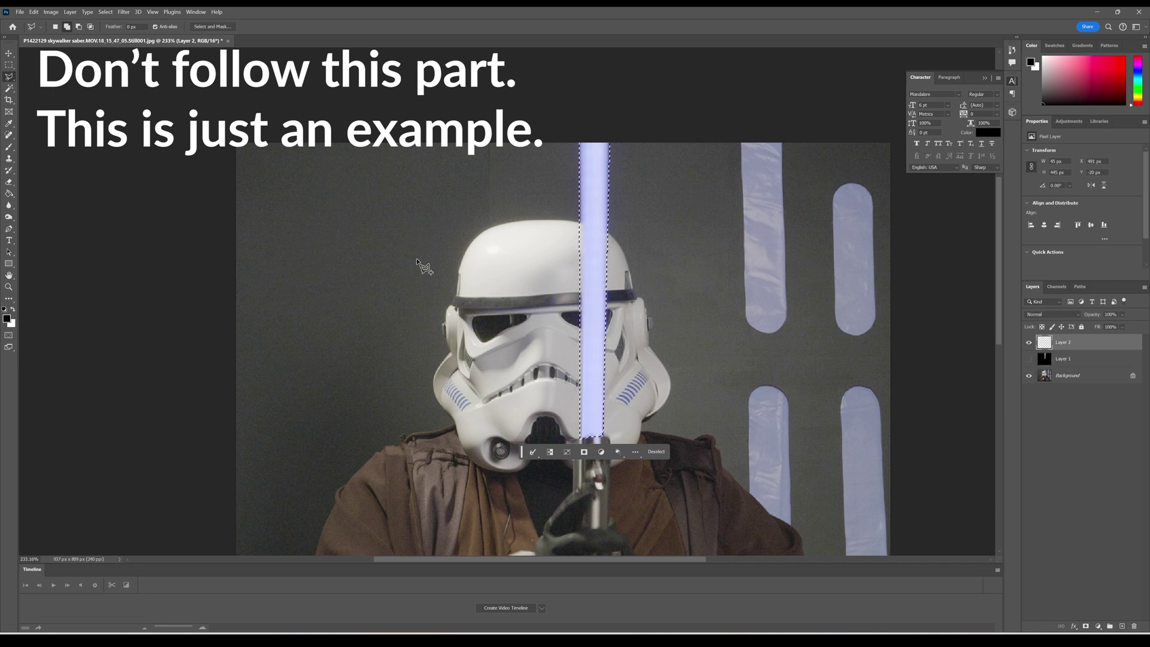
{"action": "key", "text": "x"}
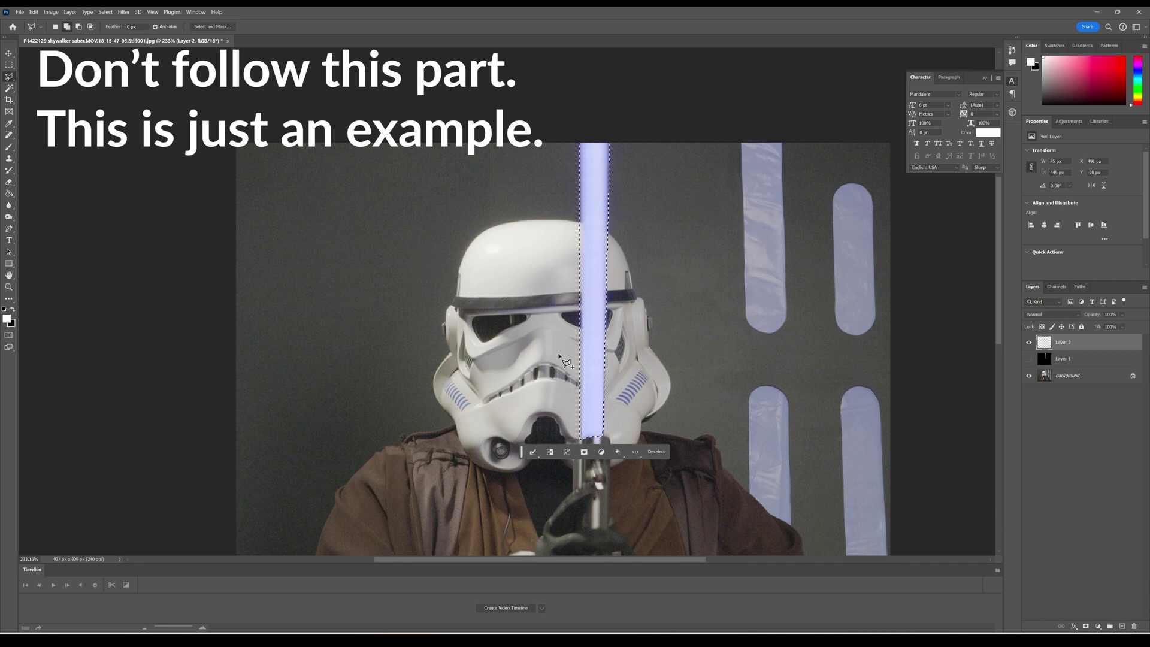
{"action": "key", "text": "b"}
{"action": "mouse_move", "coordinate": [590, 359]}
{"action": "left_mouse_down"}
{"action": "mouse_move", "coordinate": [608, 243]}
{"action": "mouse_move", "coordinate": [612, 305]}
{"action": "mouse_move", "coordinate": [605, 243]}
{"action": "mouse_move", "coordinate": [582, 225]}
{"action": "mouse_move", "coordinate": [591, 147]}
{"action": "mouse_move", "coordinate": [575, 517]}
{"action": "mouse_move", "coordinate": [612, 240]}
{"action": "mouse_move", "coordinate": [605, 139]}
{"action": "left_mouse_up"}
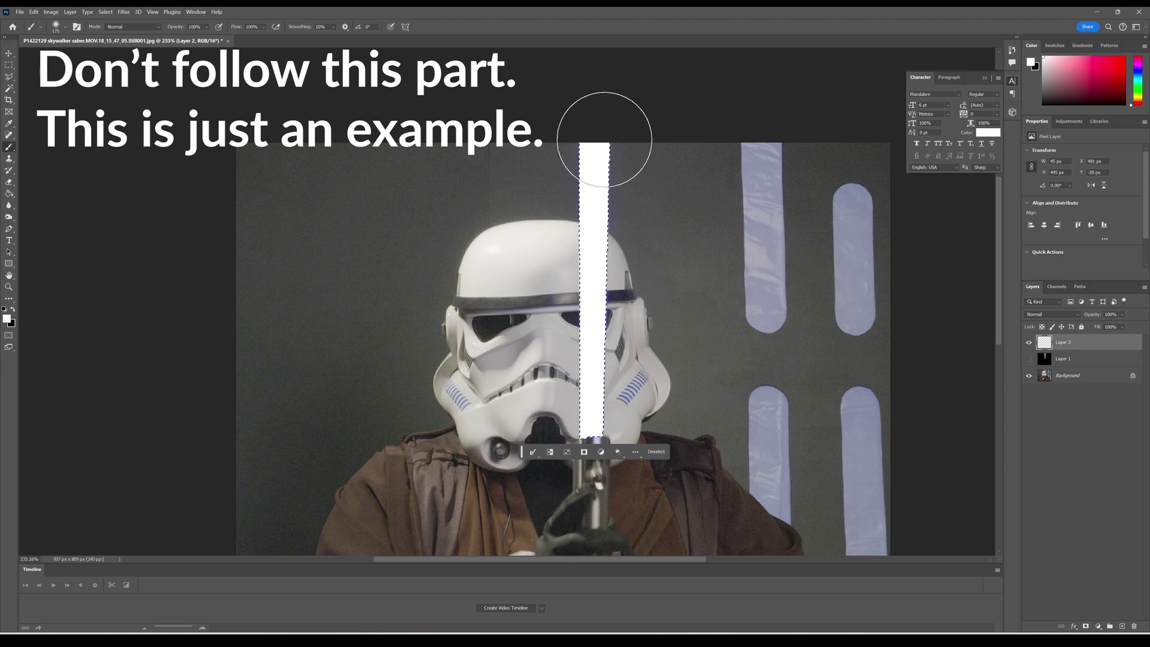
{"action": "key", "text": "ctrl+d"}
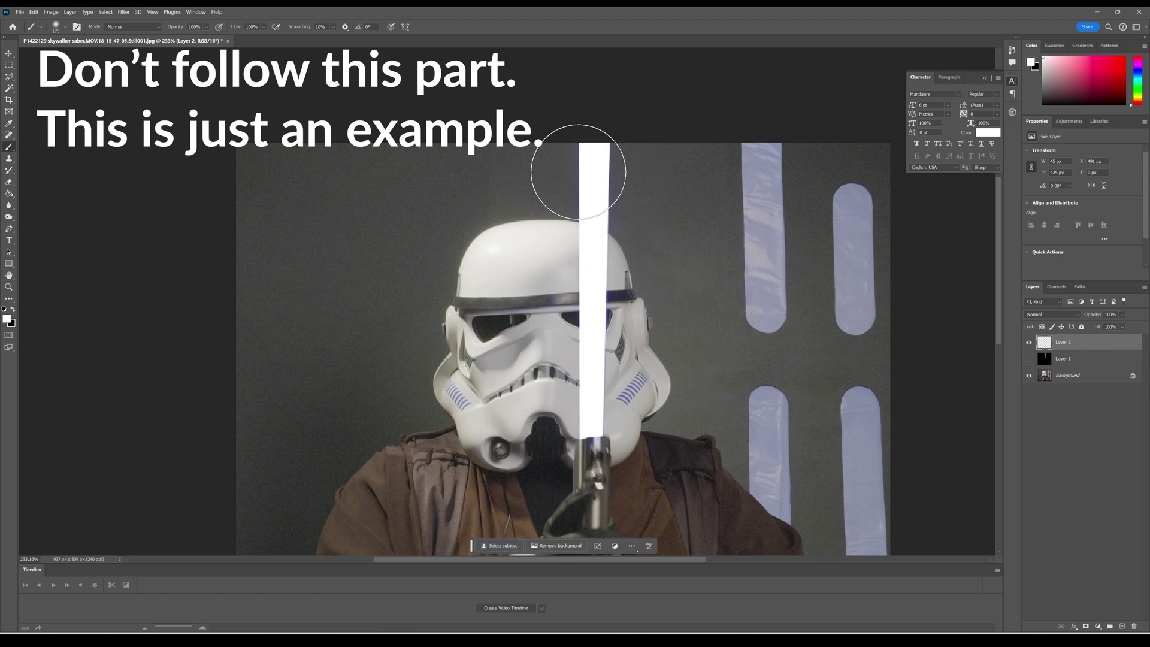
- Add a blue Outer Glow to Layer 2 at 100% opacity and 73 px size
{"action": "double_click", "coordinate": [1090, 347]}
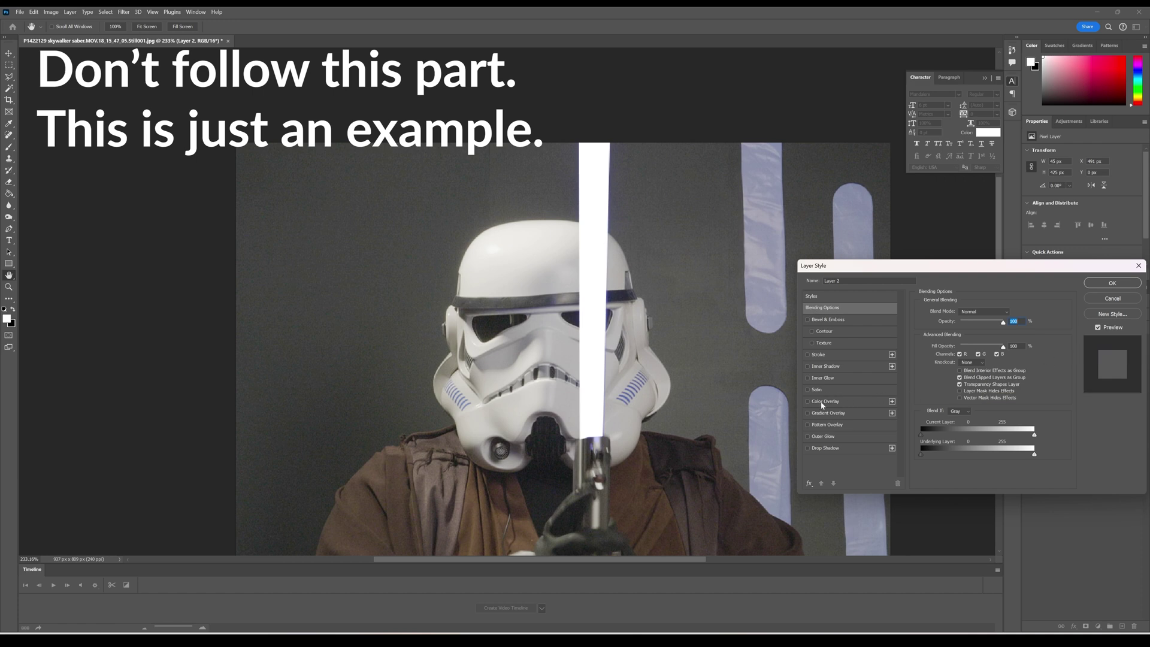
{"action": "left_click", "coordinate": [808, 437]}
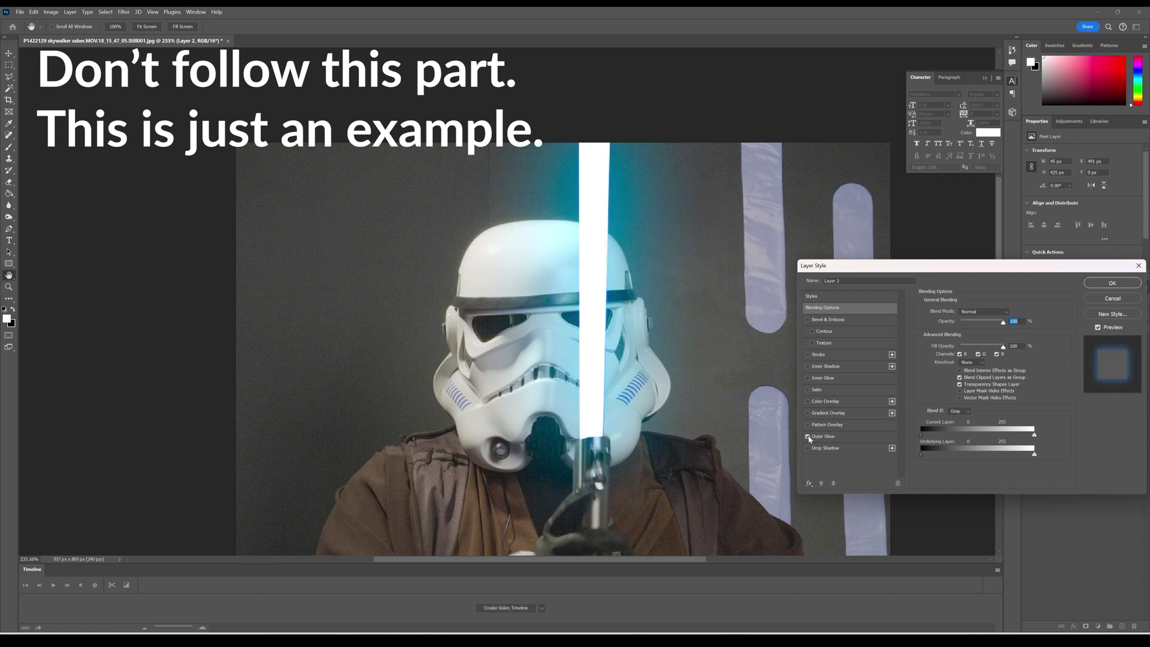
{"action": "left_click", "coordinate": [841, 435]}
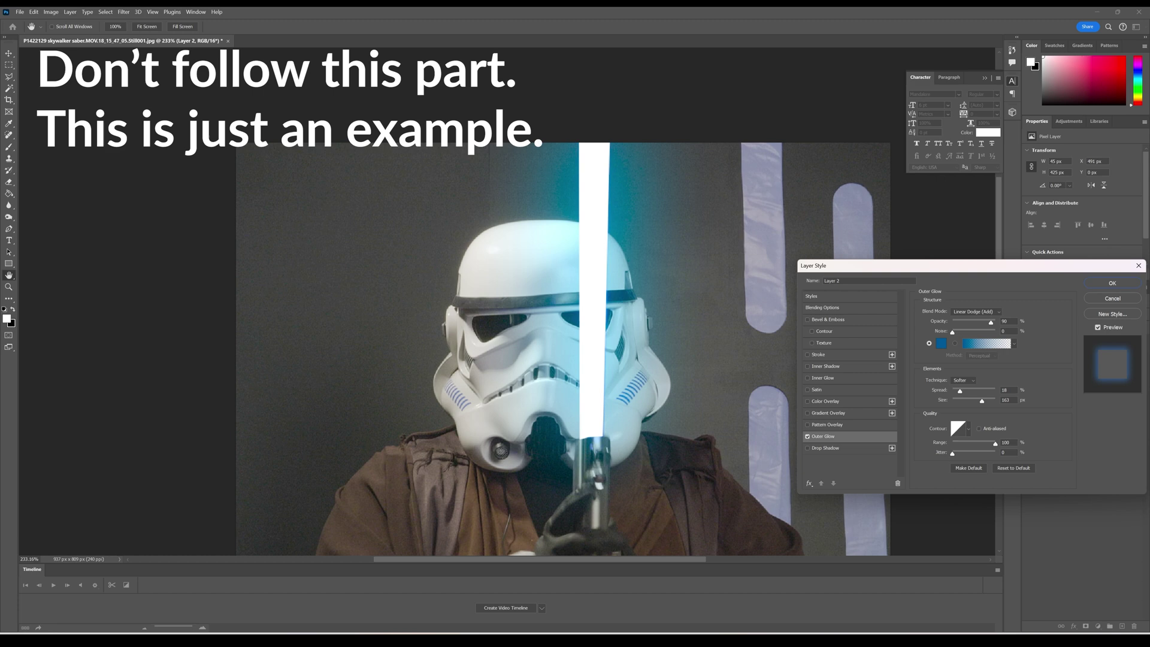
{"action": "left_click", "coordinate": [947, 347]}
{"action": "left_click", "coordinate": [845, 195]}
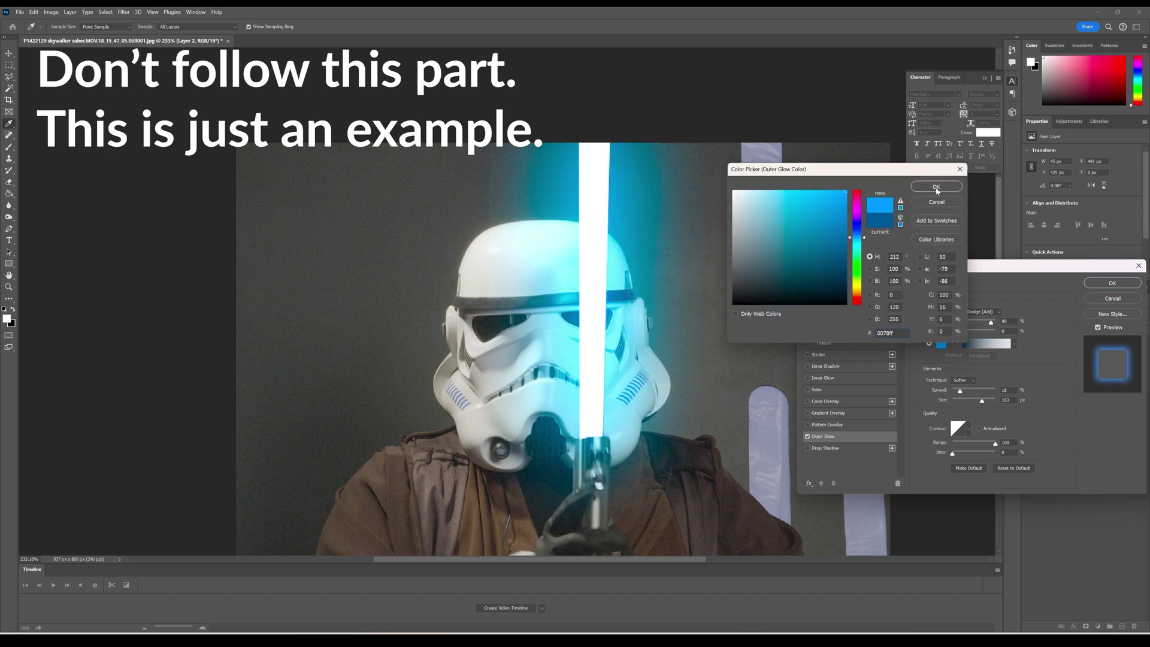
{"action": "key", "text": "Return"}
{"action": "left_click_drag", "start_coordinate": [985, 325], "coordinate": [1008, 323]}
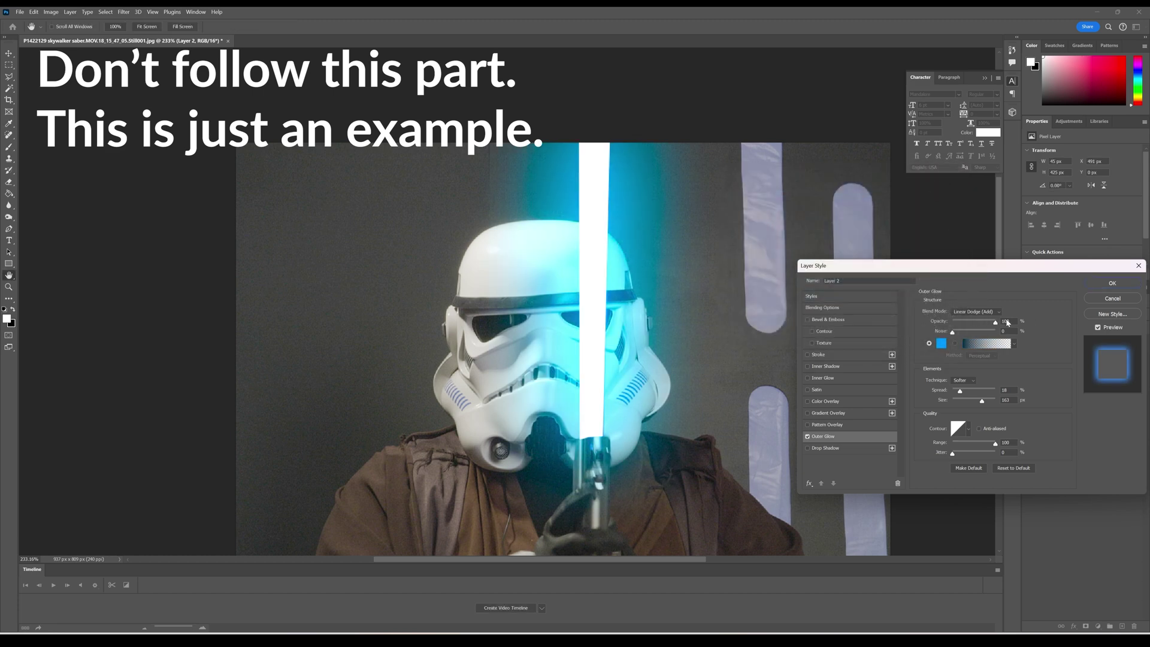
{"action": "left_click_drag", "start_coordinate": [980, 400], "coordinate": [957, 395]}
- Shift the glow colour toward violet-blue and apply the layer style
{"action": "left_click", "coordinate": [941, 344]}
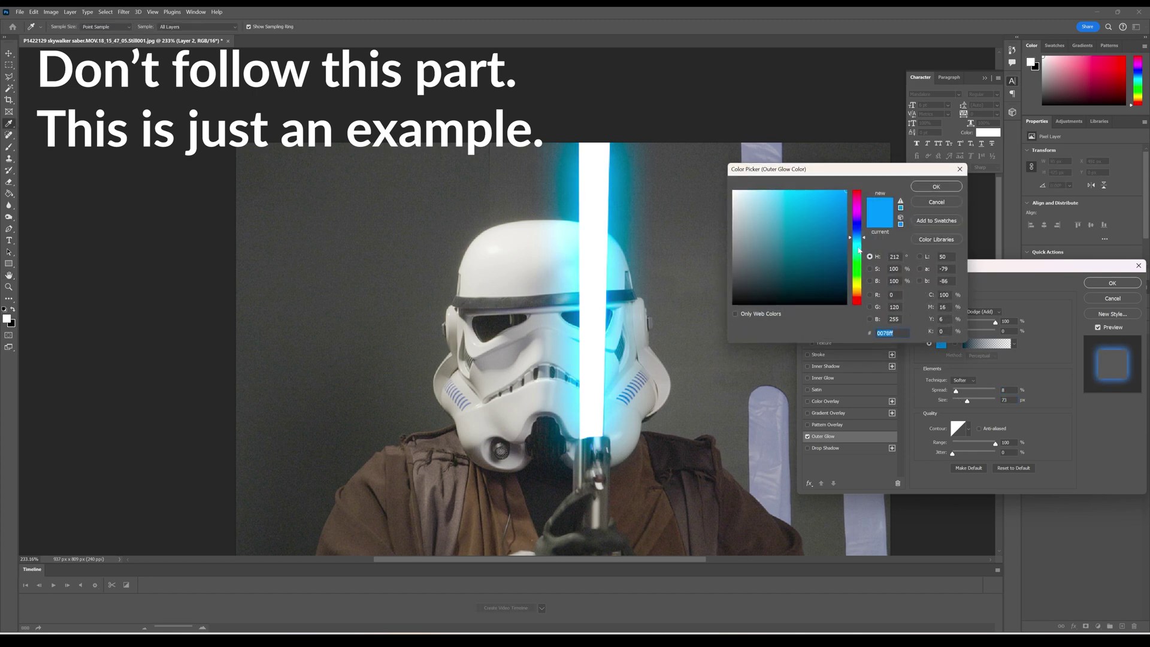
{"action": "left_click_drag", "start_coordinate": [857, 232], "coordinate": [859, 230]}
{"action": "left_click", "coordinate": [934, 188]}
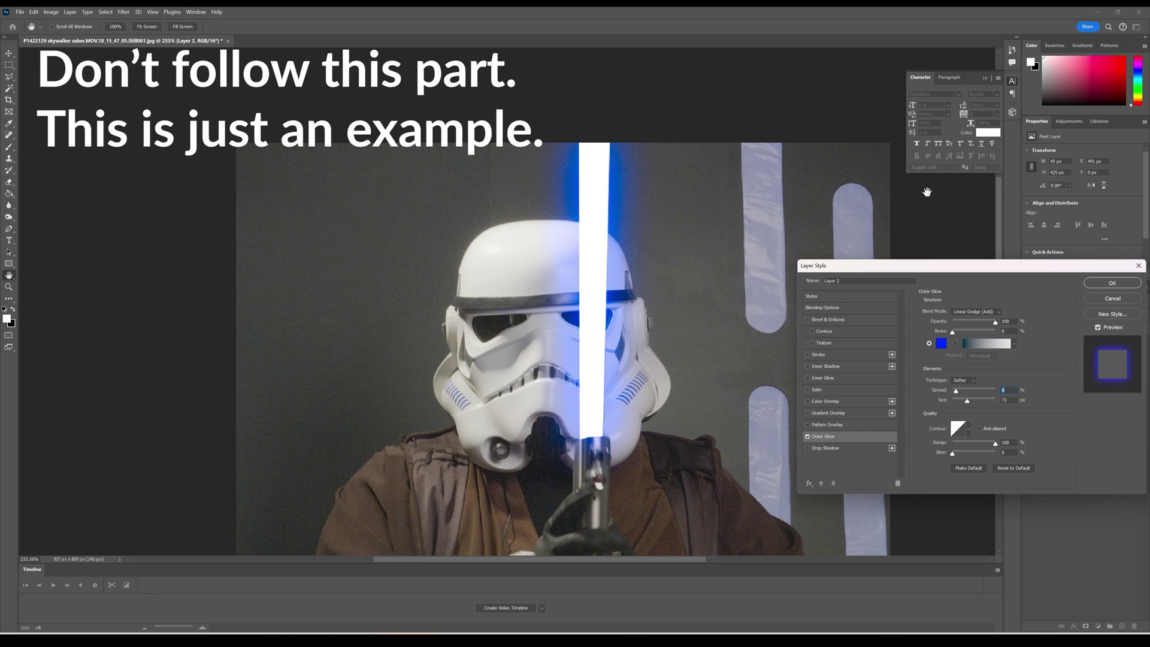
{"action": "left_click_drag", "start_coordinate": [939, 270], "coordinate": [896, 268]}
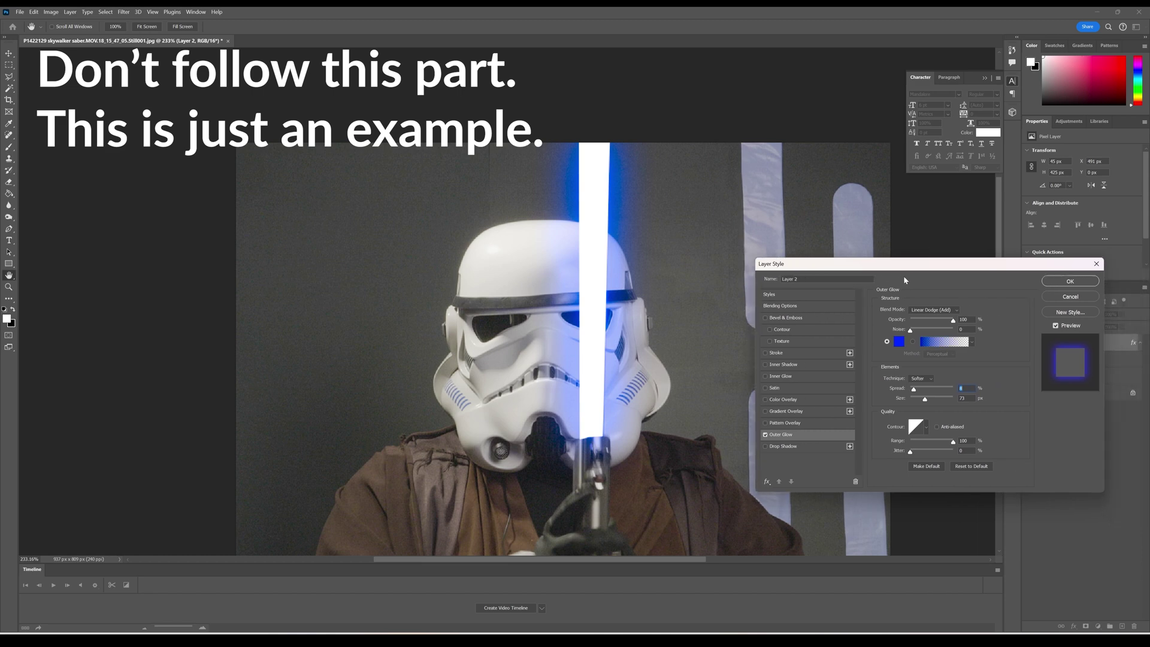
{"action": "left_click", "coordinate": [1087, 281]}
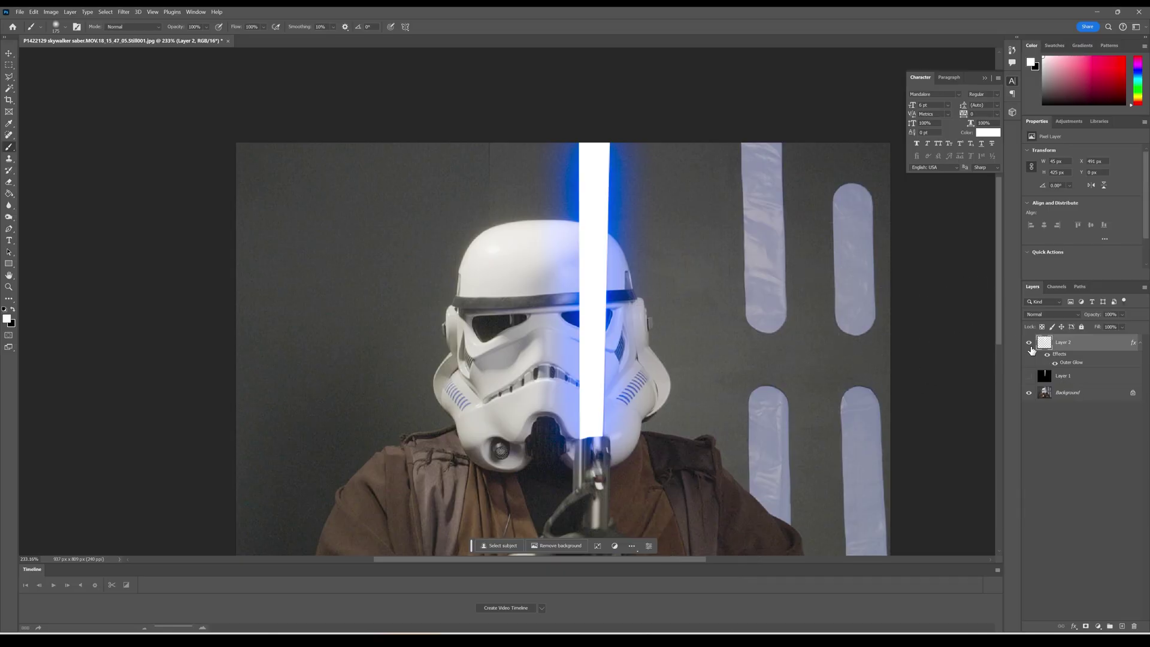
- Hide Layer 2, show Layer 1, and duplicate it into Layer 1 copies
{"action": "left_click", "coordinate": [1030, 343]}
{"action": "left_click", "coordinate": [1030, 377]}
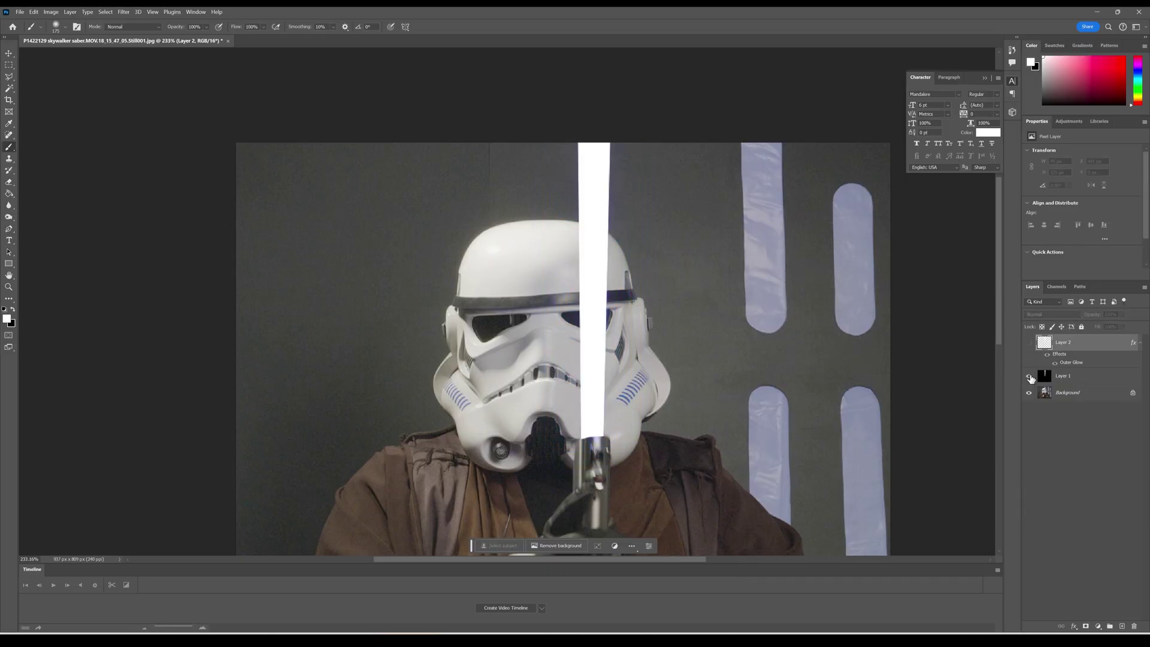
{"action": "left_click", "coordinate": [1093, 380]}
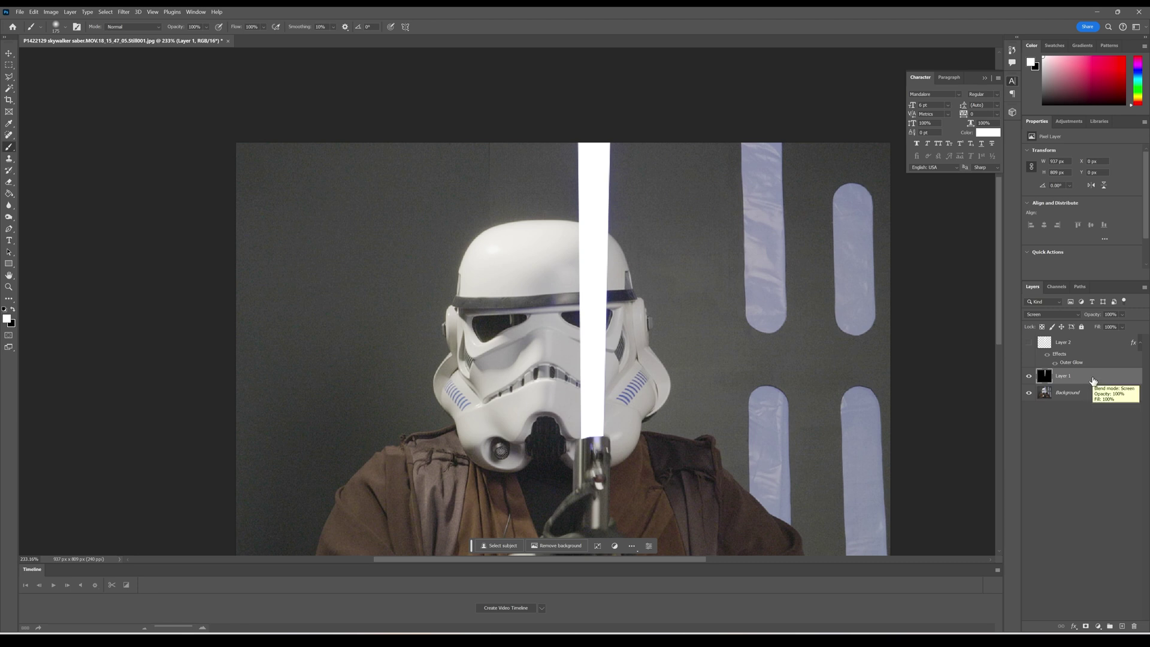
{"action": "key", "text": "ctrl+j"}
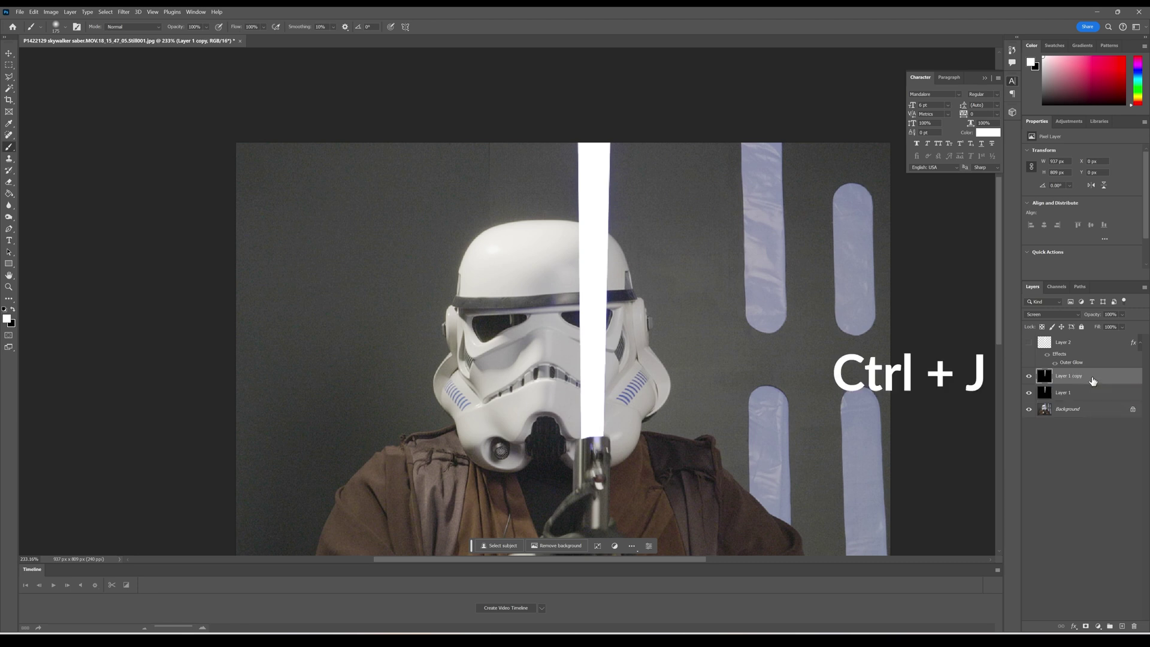
{"action": "key", "text": "ctrl+j"}
{"action": "key", "text": "ctrl+j"}
- Select Layer 1 and zoom in on the saber blade
{"action": "left_click", "coordinate": [1094, 410]}
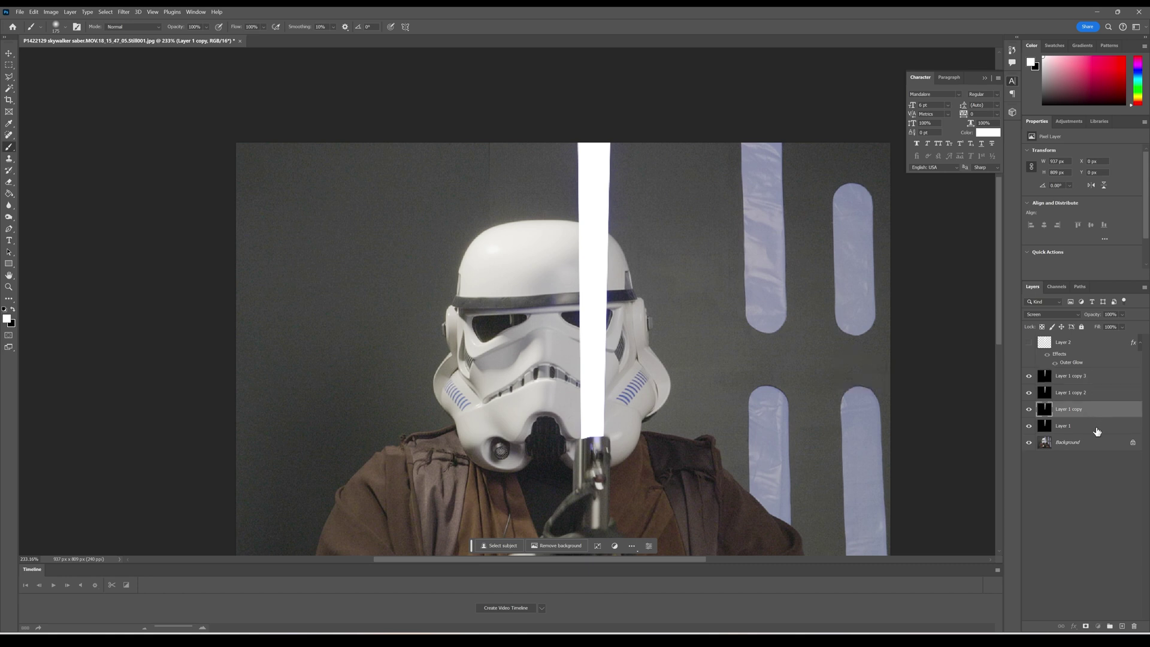
{"action": "left_click", "coordinate": [1095, 431]}
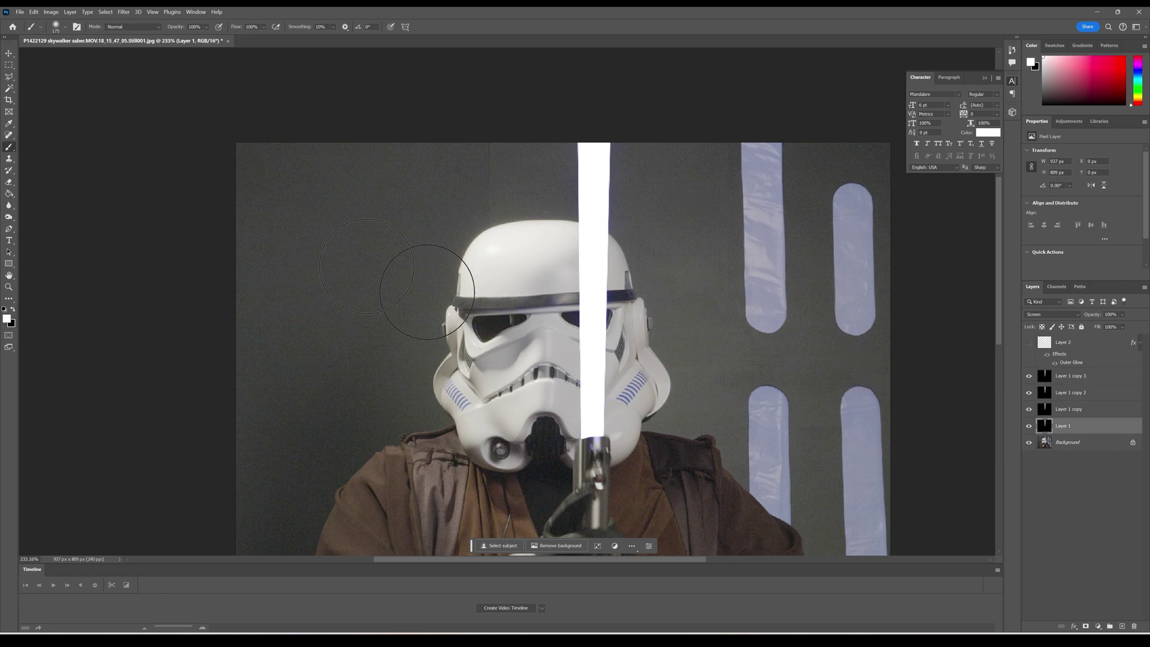
{"action": "left_click", "coordinate": [9, 287]}
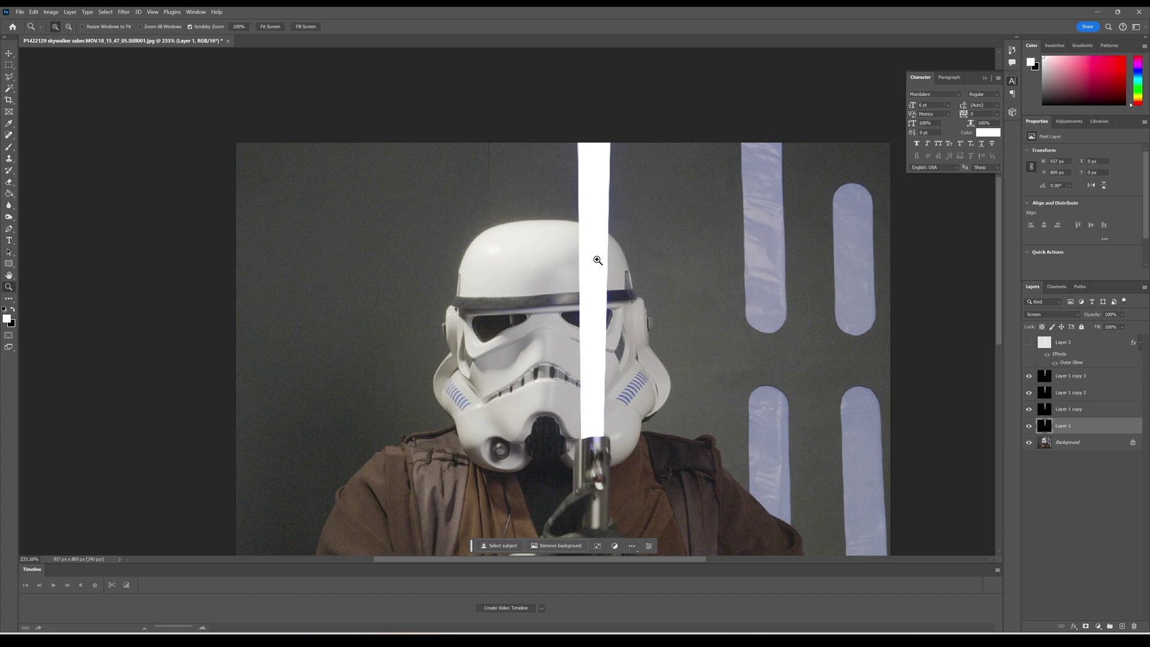
{"action": "mouse_move", "coordinate": [597, 259]}
{"action": "left_mouse_down"}
{"action": "mouse_move", "coordinate": [623, 260]}
{"action": "mouse_move", "coordinate": [608, 270]}
{"action": "left_mouse_up"}
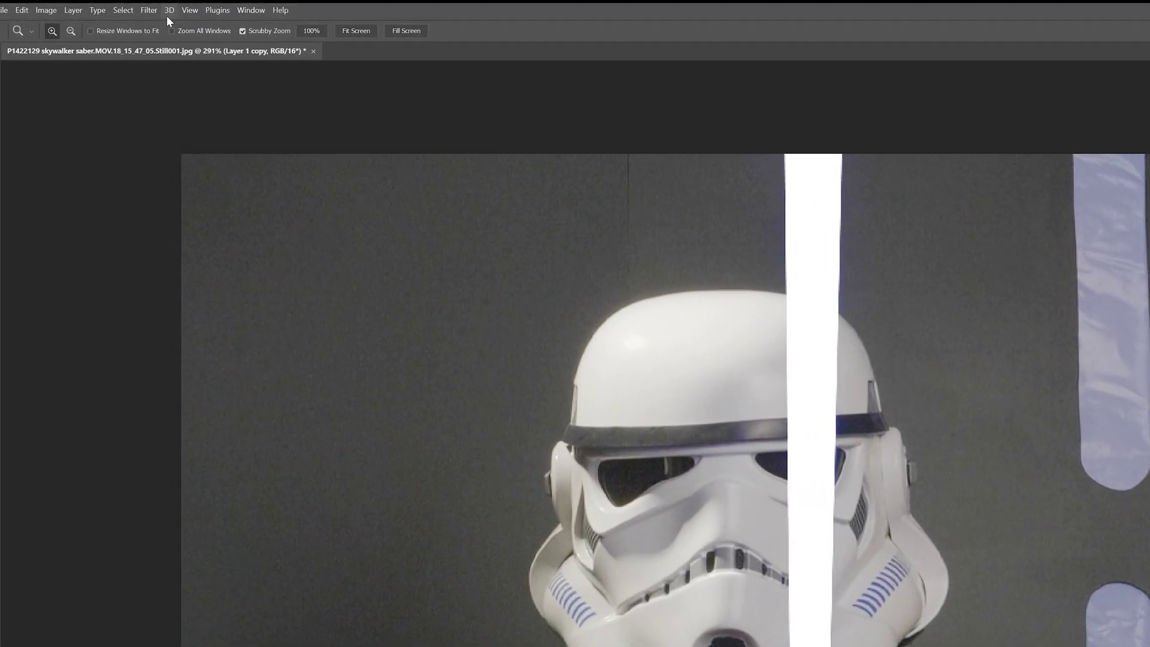
- Apply a Gaussian Blur with an 8-pixel radius to the Layer 1 blade
{"action": "left_click", "coordinate": [124, 12]}
{"action": "mouse_move", "coordinate": [192, 218]}
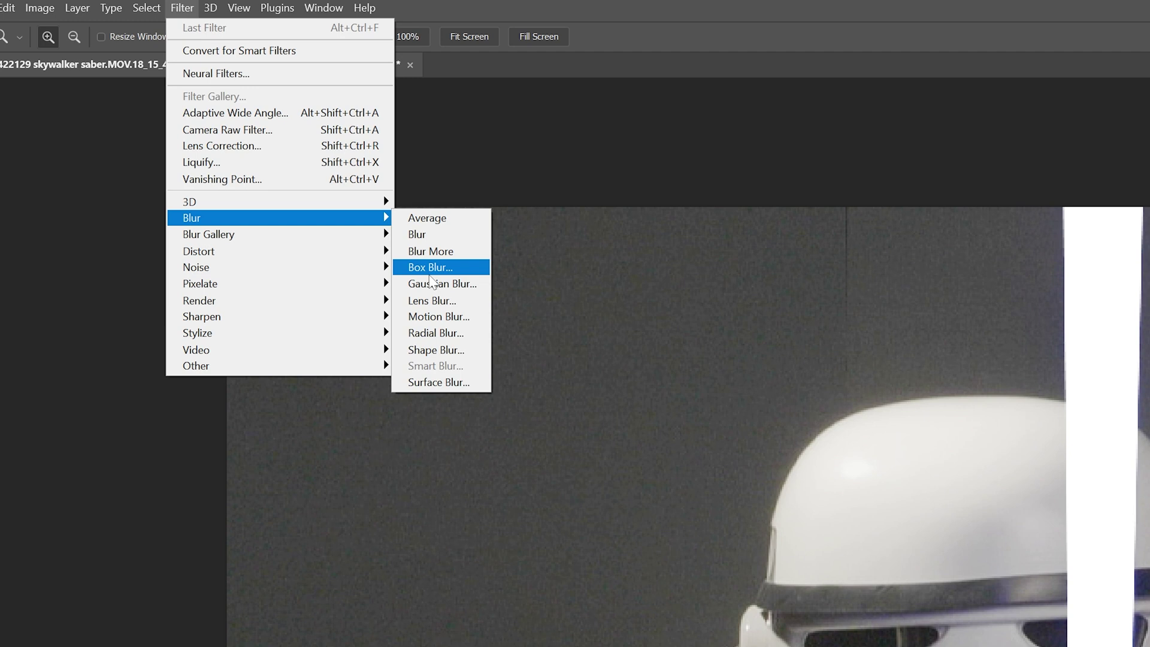
{"action": "left_click", "coordinate": [440, 281]}
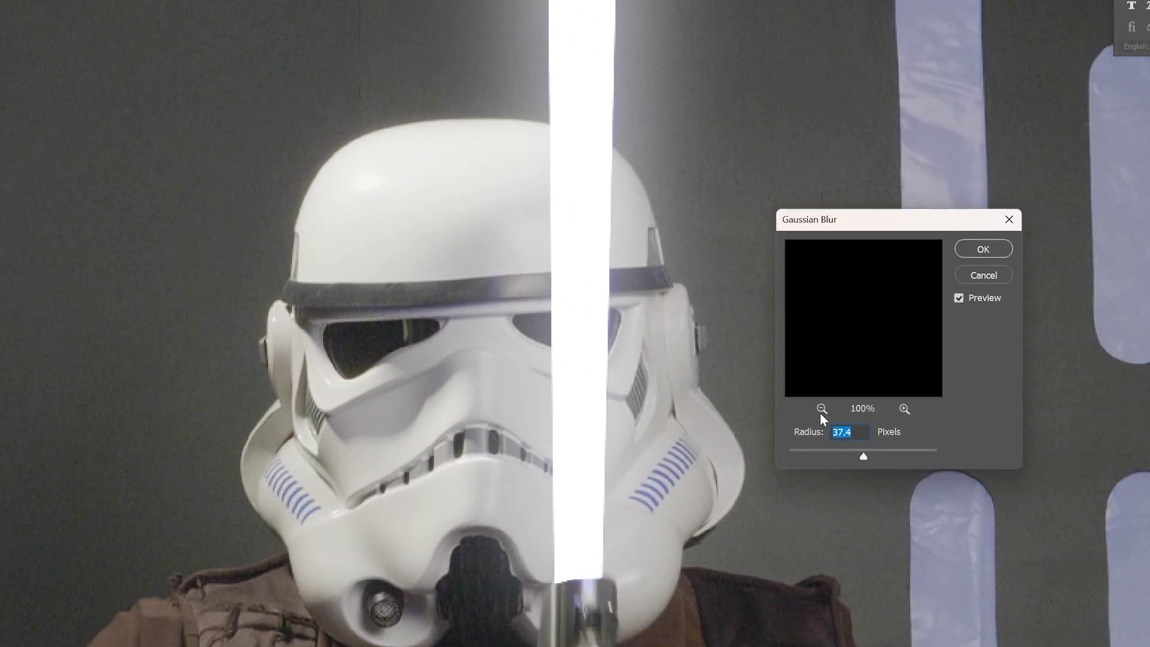
{"action": "left_click", "coordinate": [822, 409]}
{"action": "left_click", "coordinate": [822, 408]}
{"action": "left_click", "coordinate": [903, 377]}
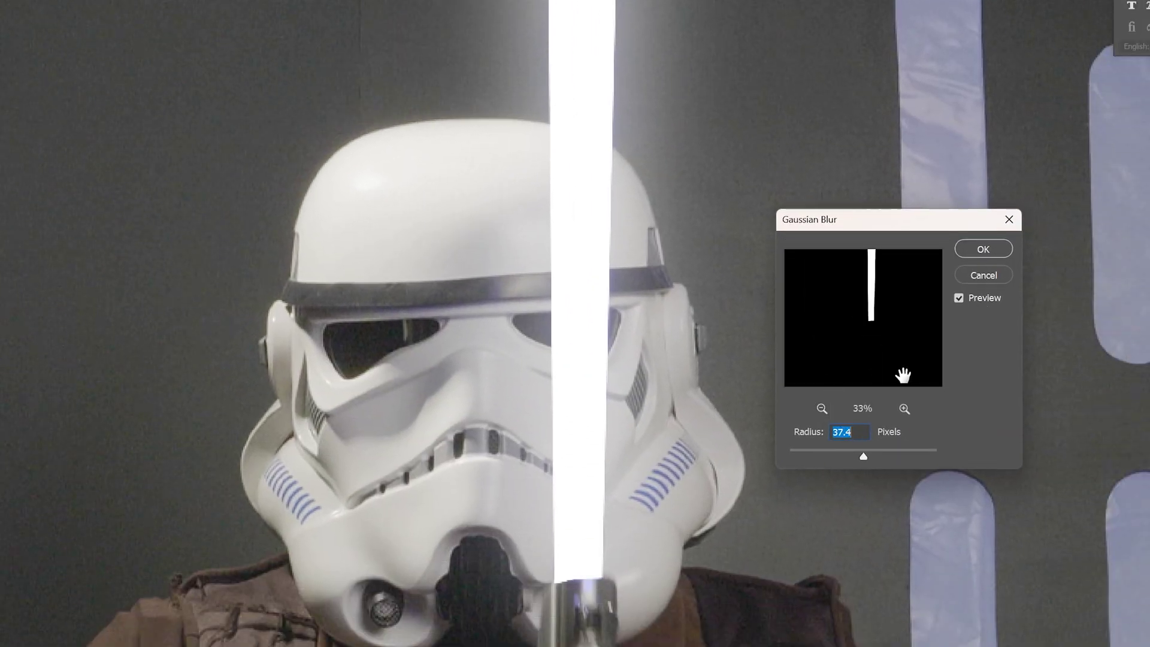
{"action": "left_click", "coordinate": [904, 408]}
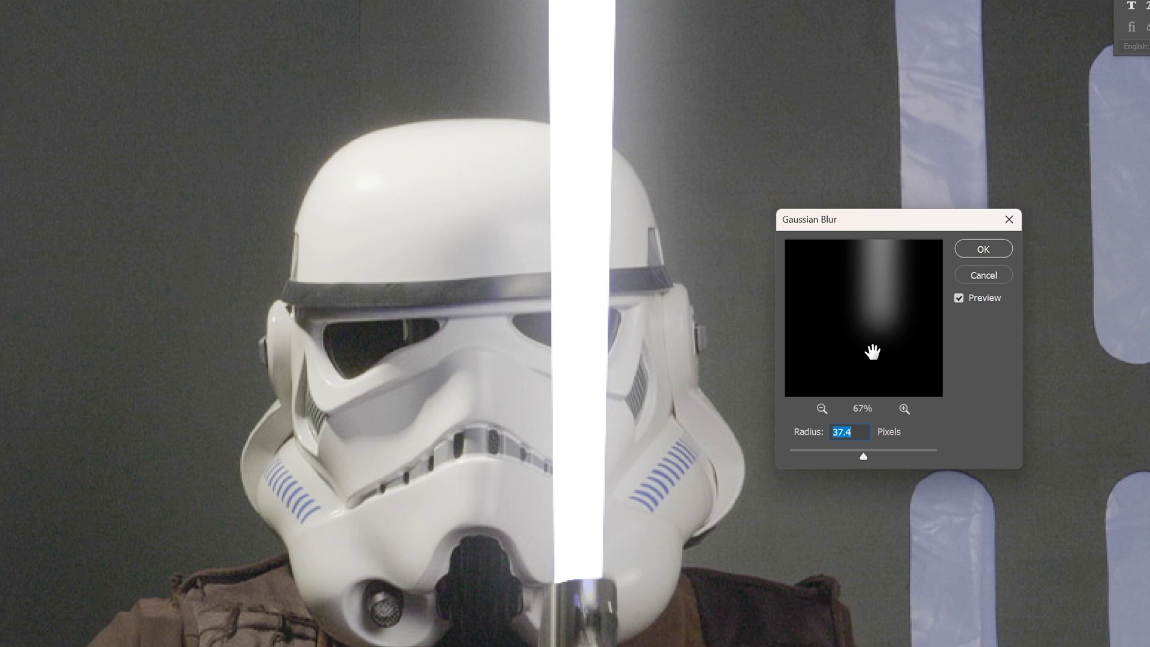
{"action": "left_click_drag", "start_coordinate": [863, 457], "coordinate": [822, 460]}
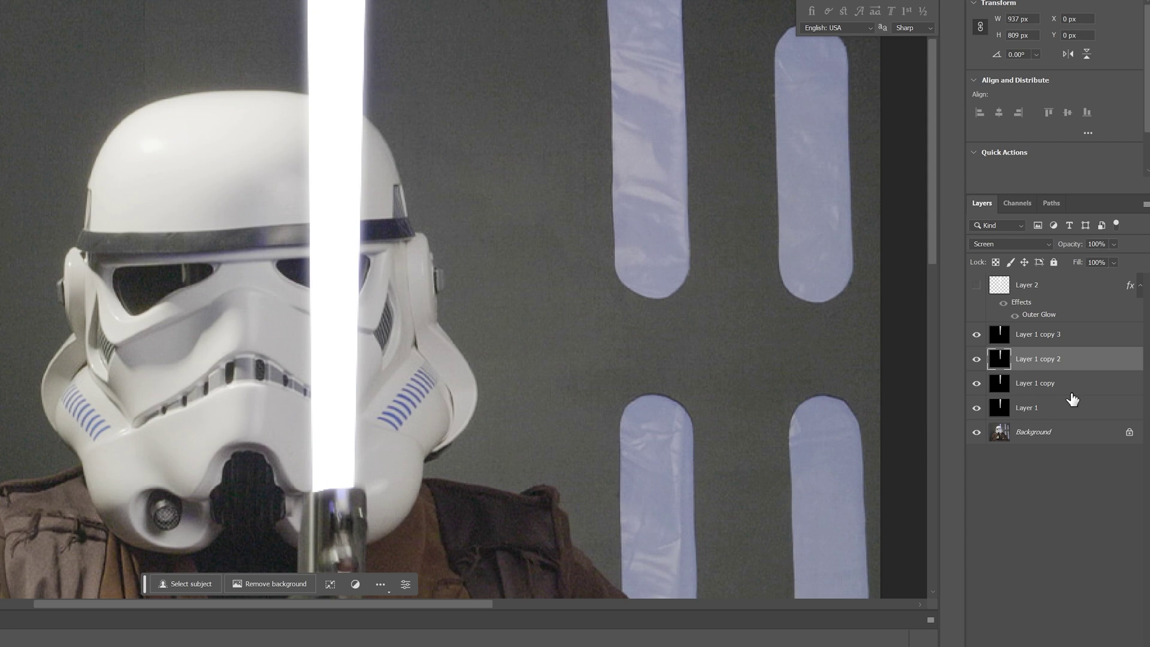
- Blur a glow copy with a Gaussian Blur of about 20.8 pixels
{"action": "key", "text": "alt+t"}
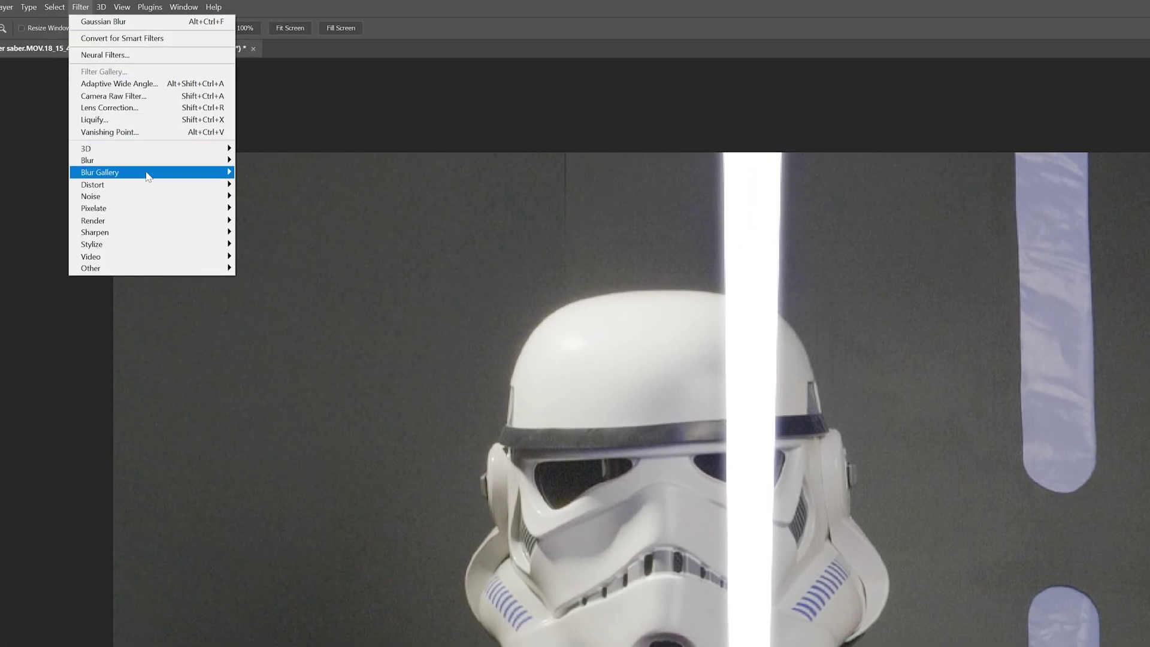
{"action": "mouse_move", "coordinate": [74, 127]}
{"action": "left_click", "coordinate": [213, 175]}
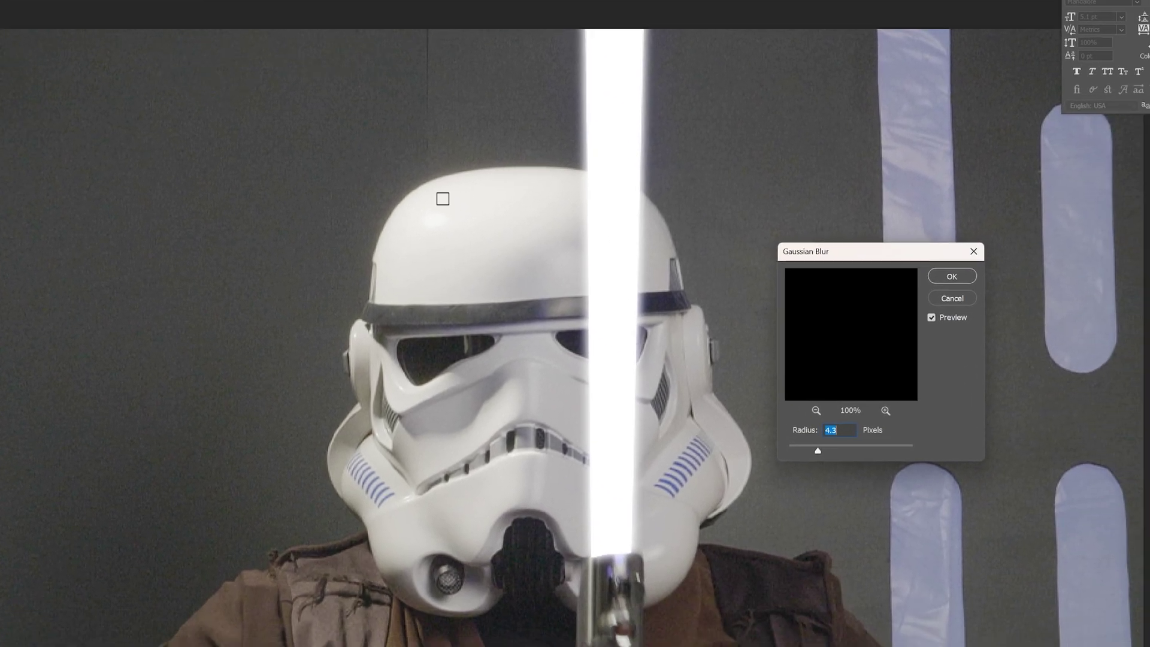
{"action": "left_click", "coordinate": [804, 400]}
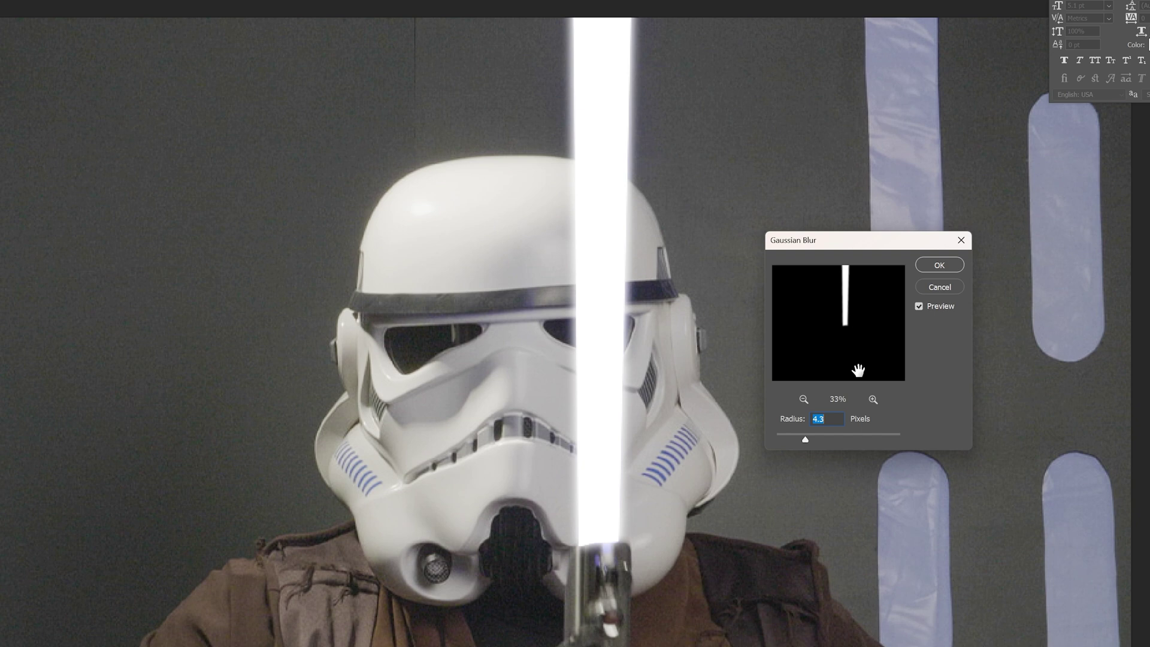
{"action": "left_click", "coordinate": [821, 437]}
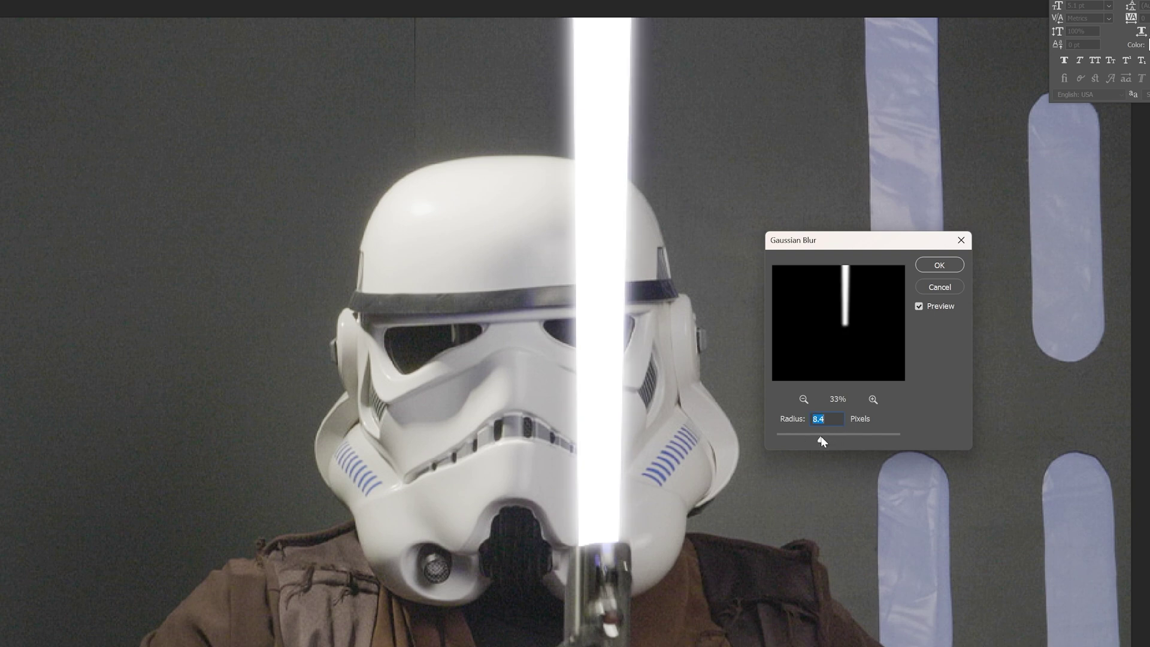
{"action": "left_click_drag", "start_coordinate": [821, 438], "coordinate": [834, 441]}
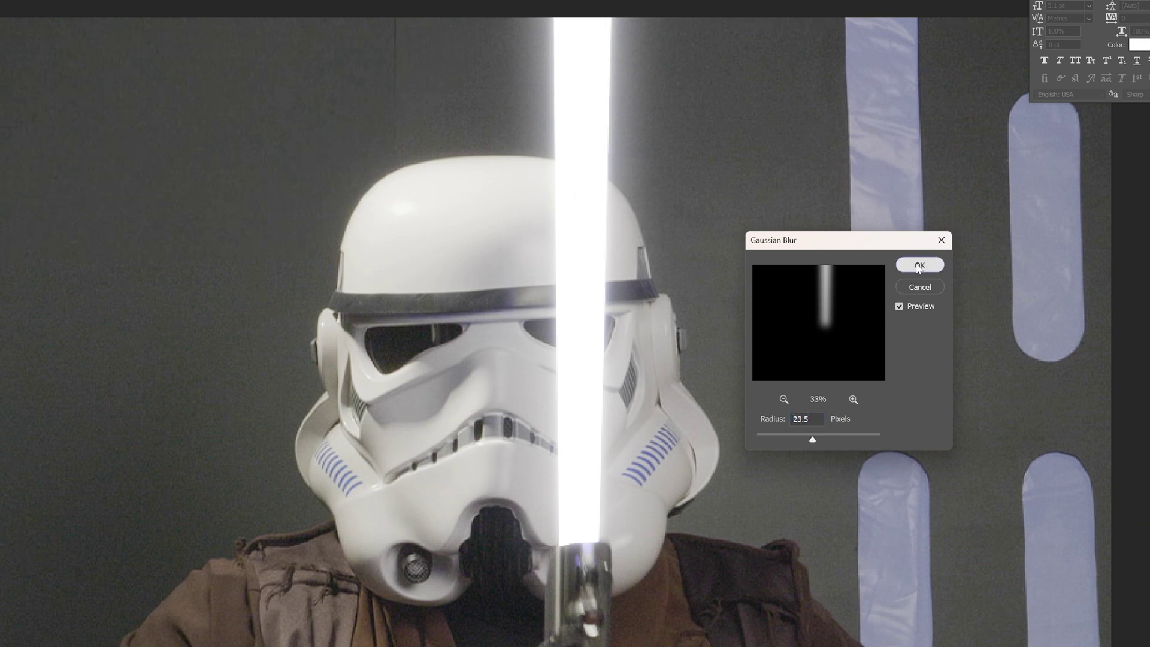
{"action": "left_click", "coordinate": [939, 265]}
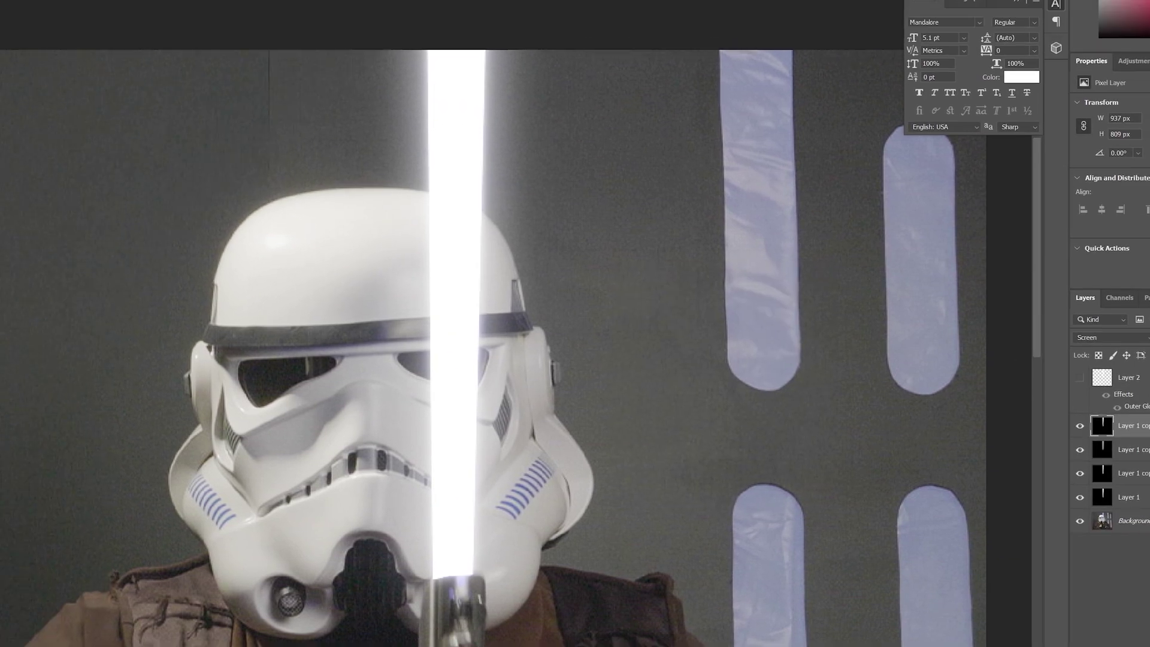
- Blur the next glow copy with a wide 75.5-pixel Gaussian Blur
{"action": "left_click", "coordinate": [142, 8]}
{"action": "mouse_move", "coordinate": [198, 163]}
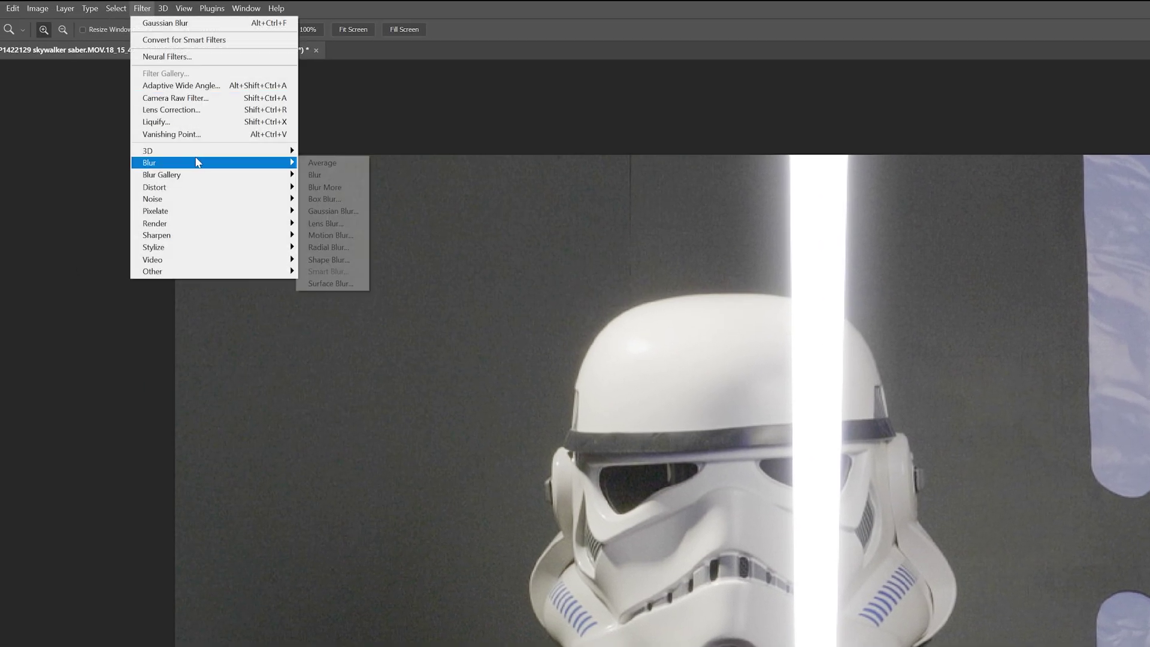
{"action": "left_click", "coordinate": [333, 211]}
{"action": "left_click_drag", "start_coordinate": [970, 515], "coordinate": [893, 443]}
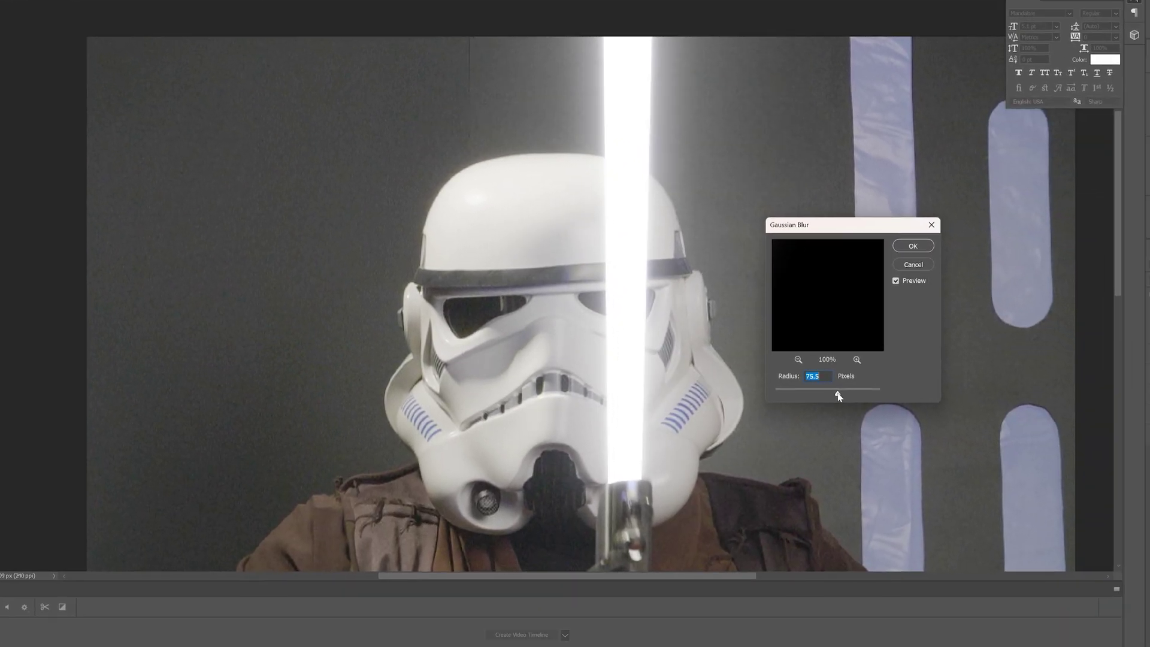
{"action": "left_click", "coordinate": [913, 246]}
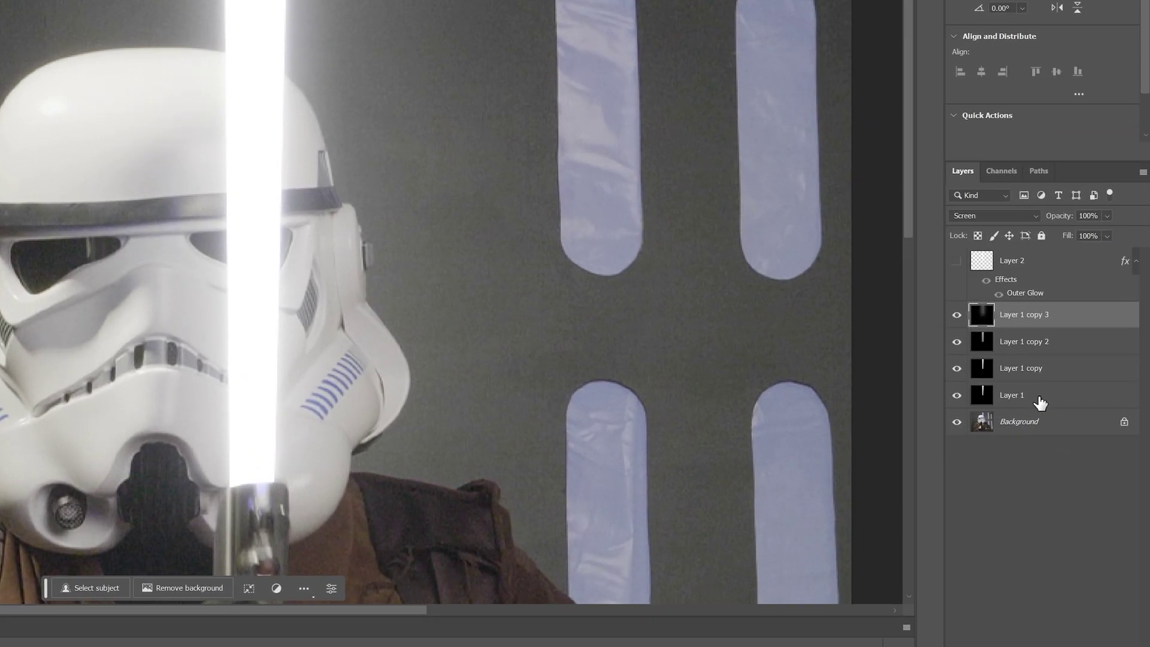
- Group the four saber glow layers into a group named Lightsaber
{"action": "left_click", "coordinate": [1059, 397], "text": "shift"}
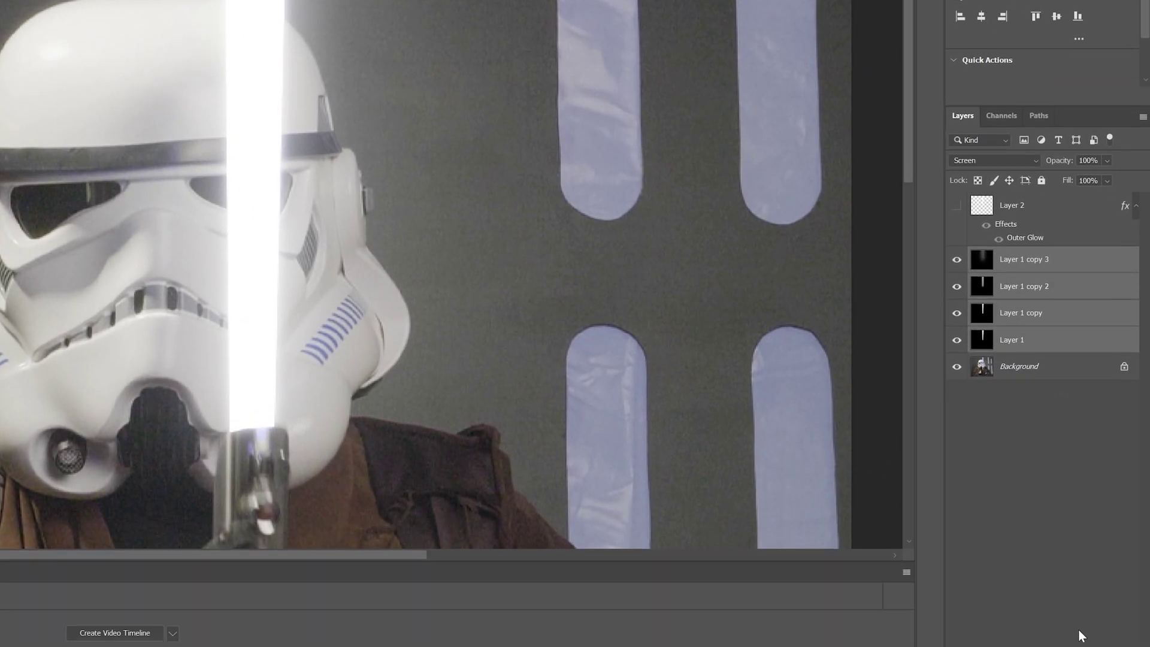
{"action": "left_click", "coordinate": [1087, 631]}
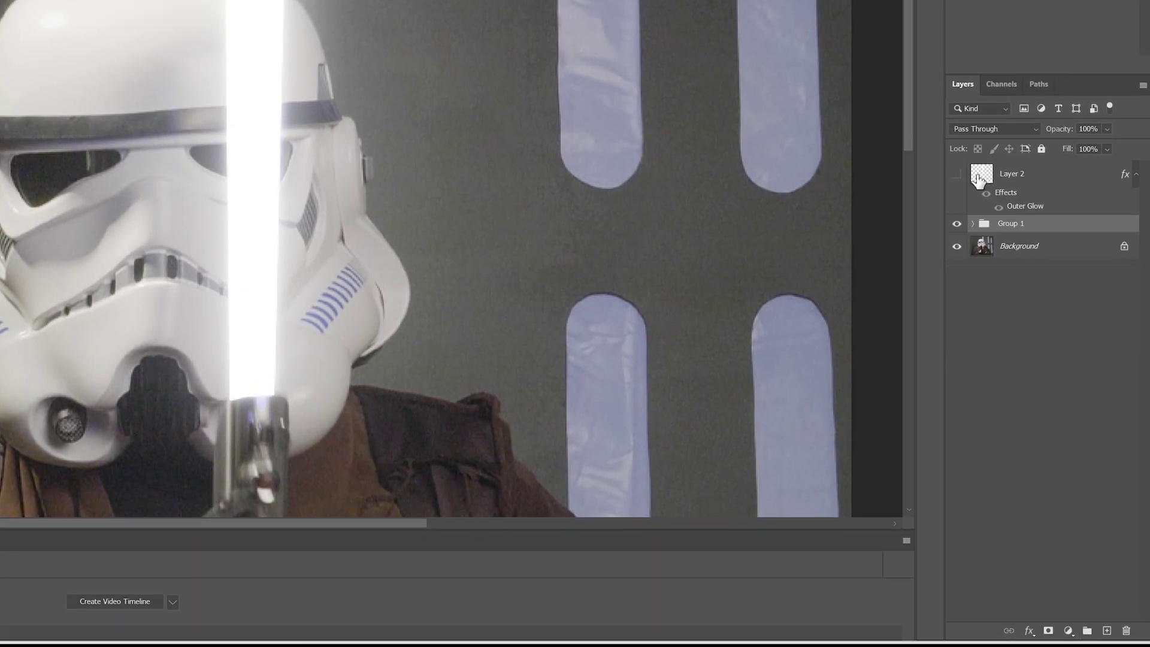
{"action": "double_click", "coordinate": [1019, 225]}
{"action": "type", "text": "Lightsaber"}
{"action": "key", "text": "Return"}
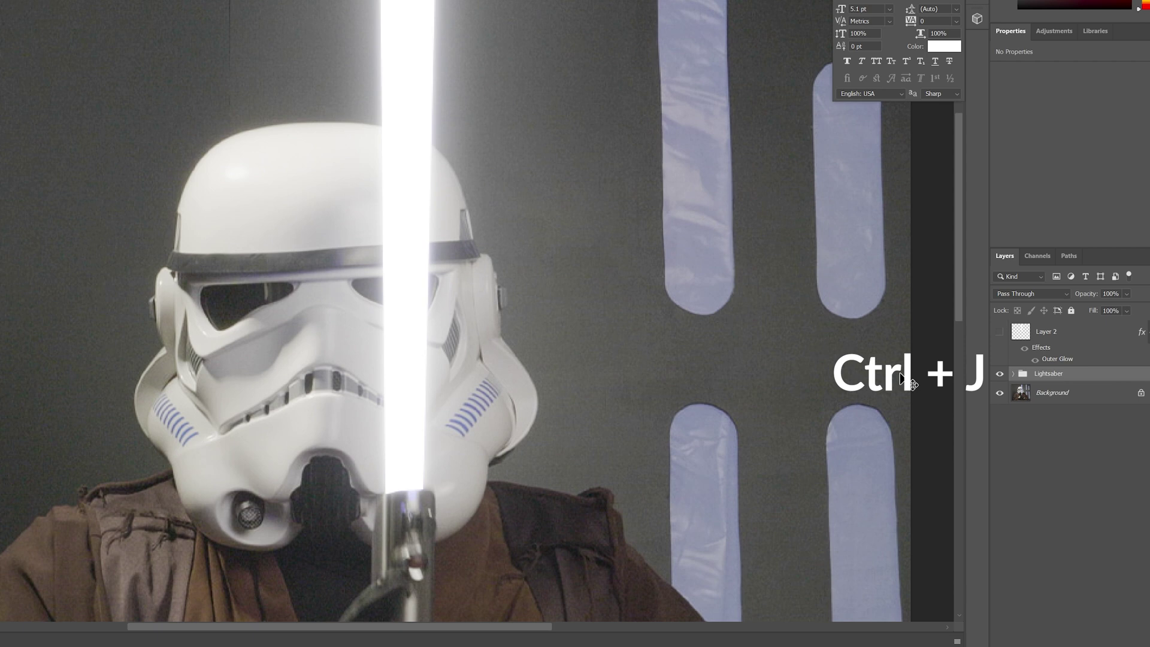
- Duplicate the Lightsaber group, hide the original, merge the copy and set it to Screen
{"action": "key", "text": "ctrl+j"}
{"action": "left_click", "coordinate": [998, 389]}
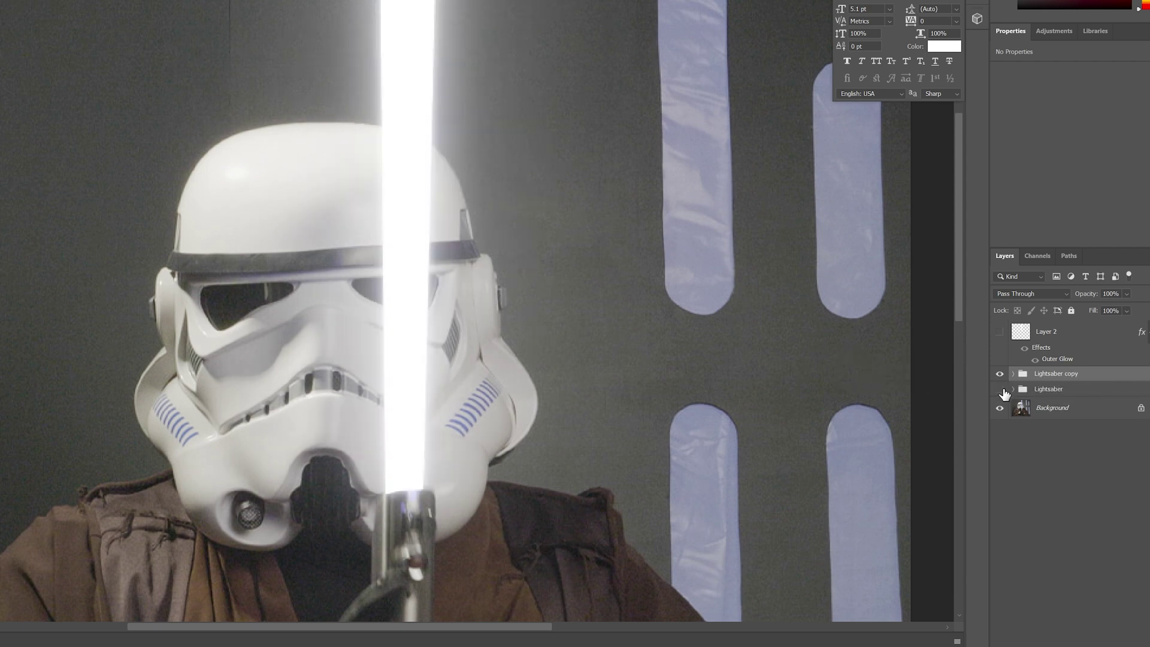
{"action": "right_click", "coordinate": [1083, 374]}
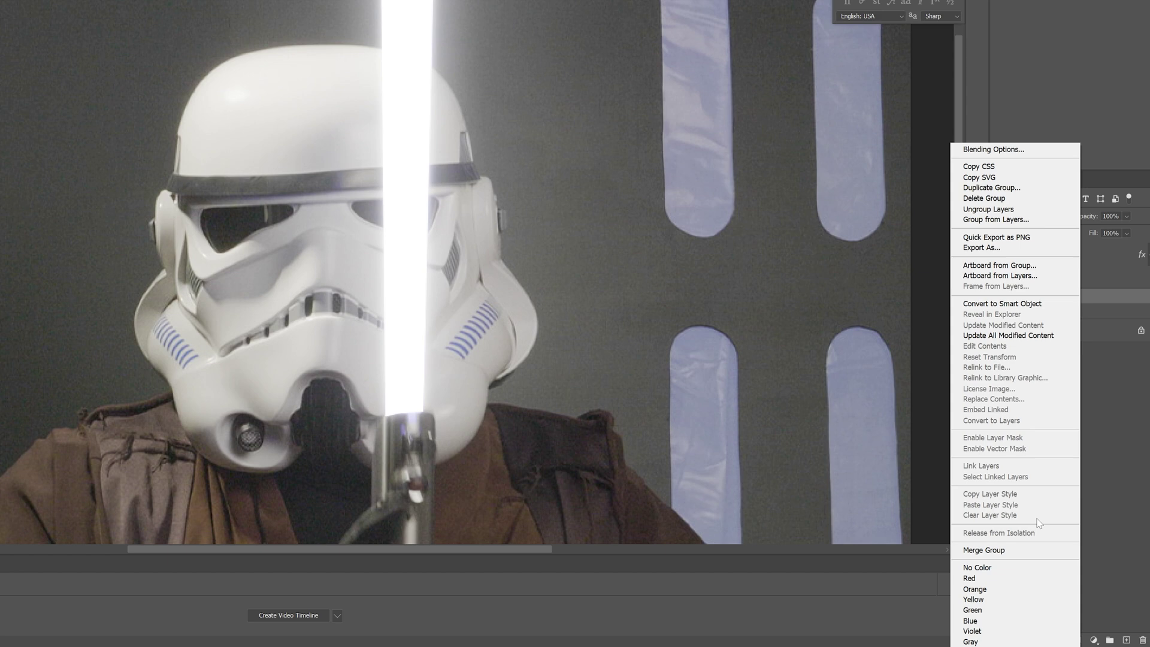
{"action": "left_click", "coordinate": [983, 549]}
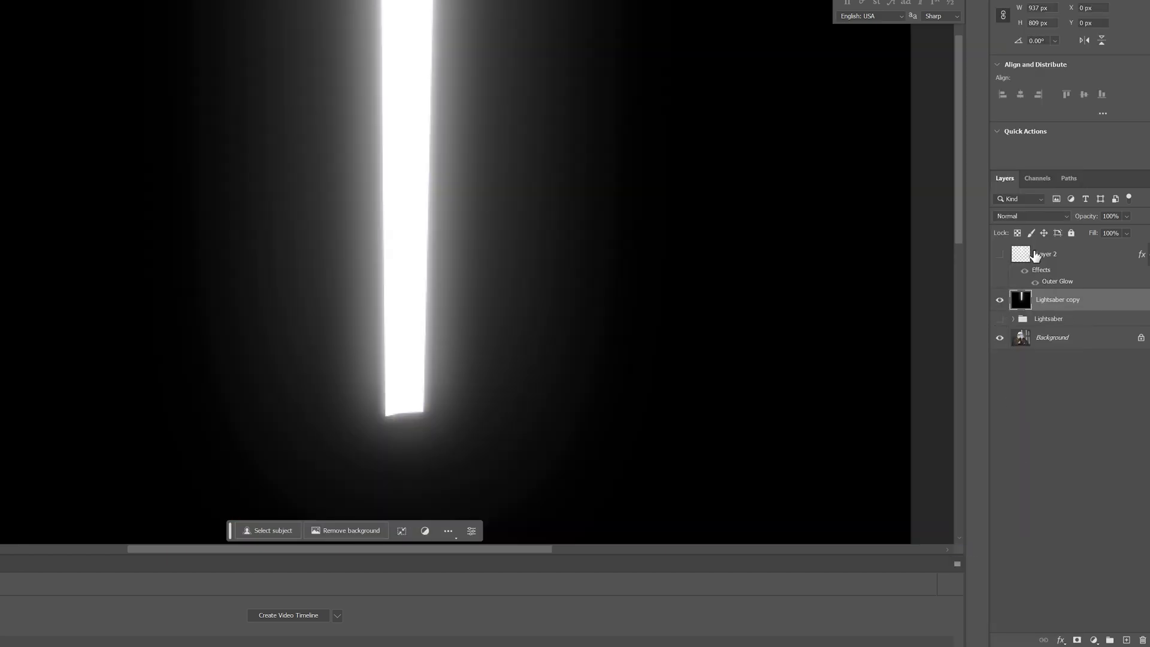
{"action": "left_click", "coordinate": [1032, 217]}
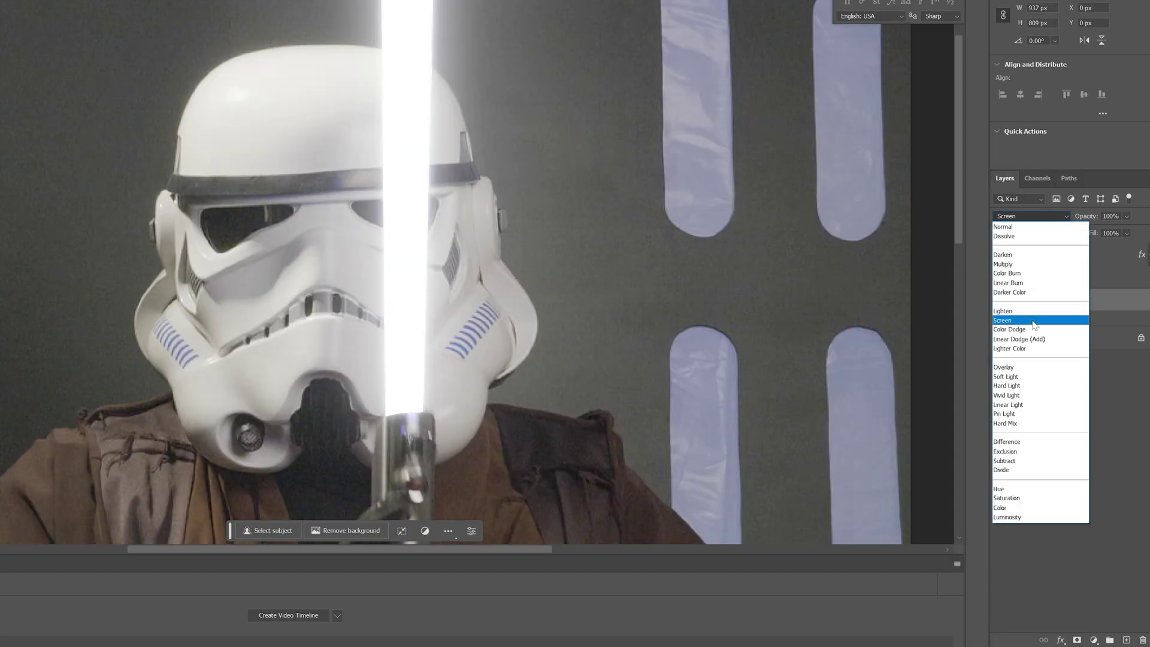
{"action": "left_click", "coordinate": [1033, 312]}
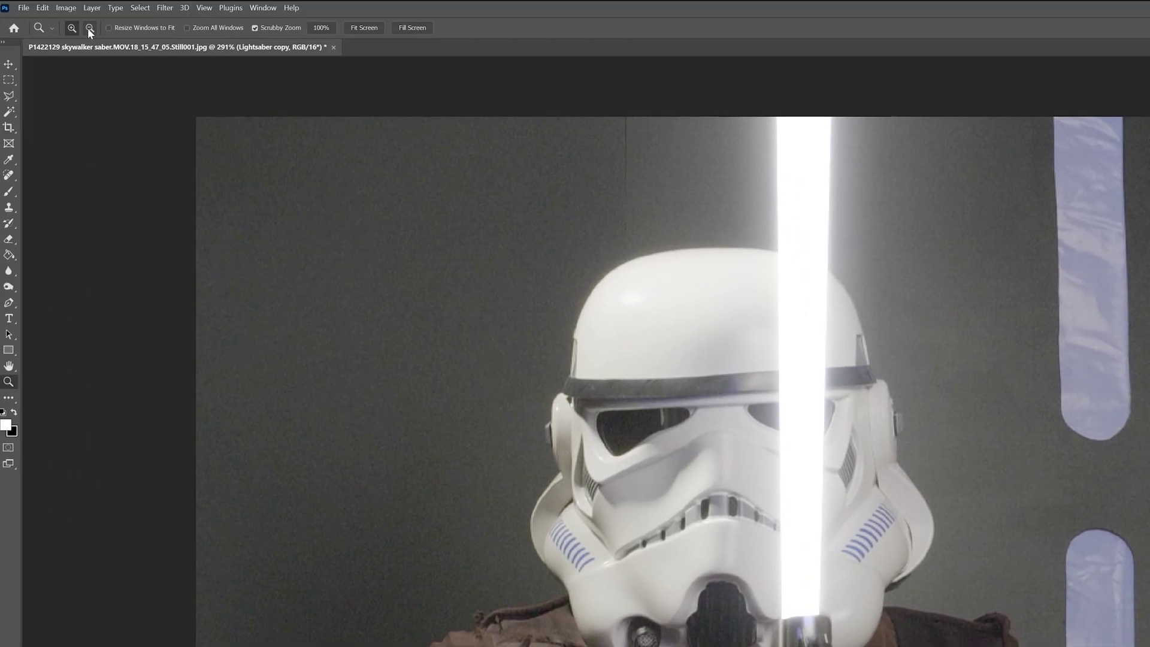
- Open Color Balance and shift the glow's midtones and shadows strongly toward blue
{"action": "left_click", "coordinate": [63, 8]}
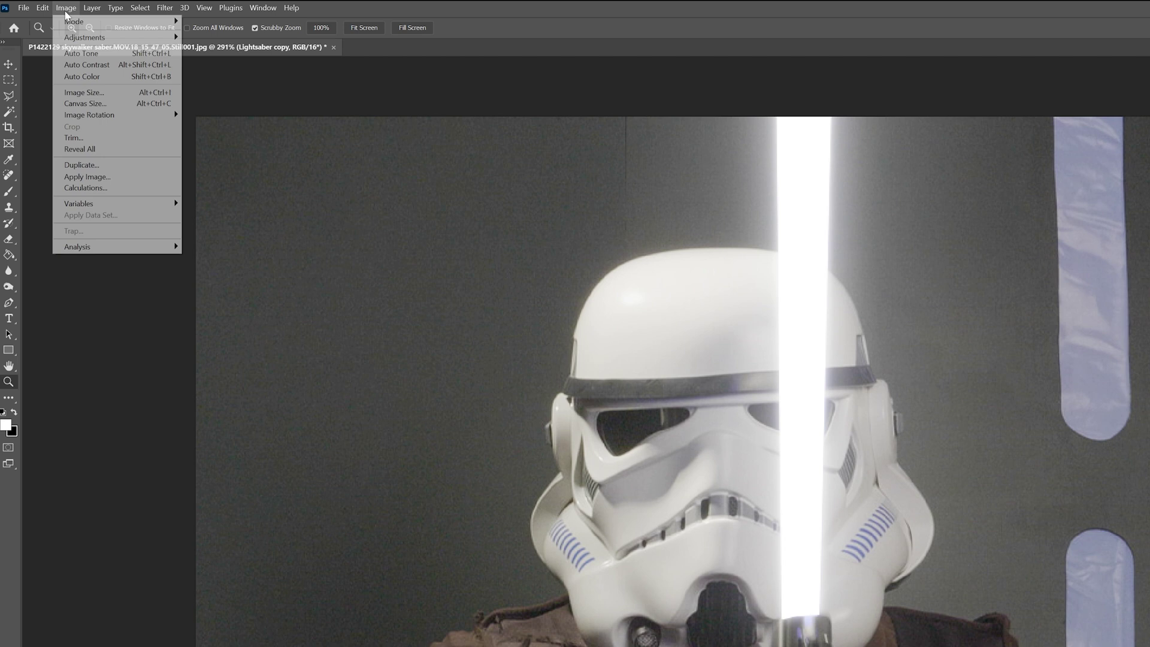
{"action": "mouse_move", "coordinate": [95, 39]}
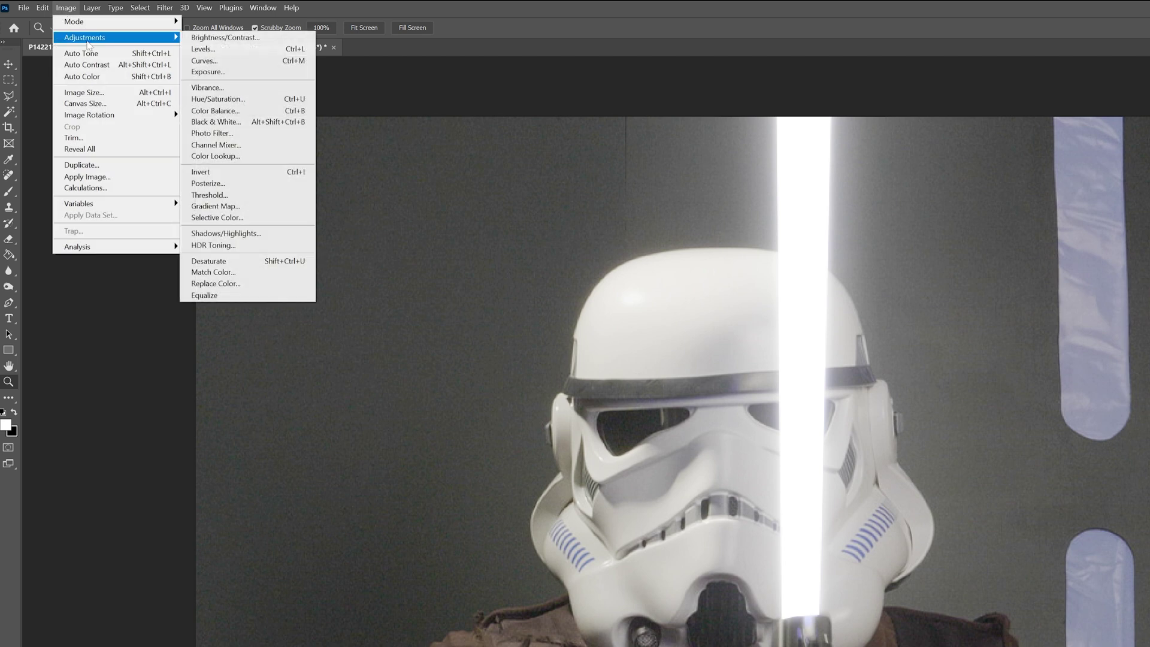
{"action": "left_click", "coordinate": [228, 109]}
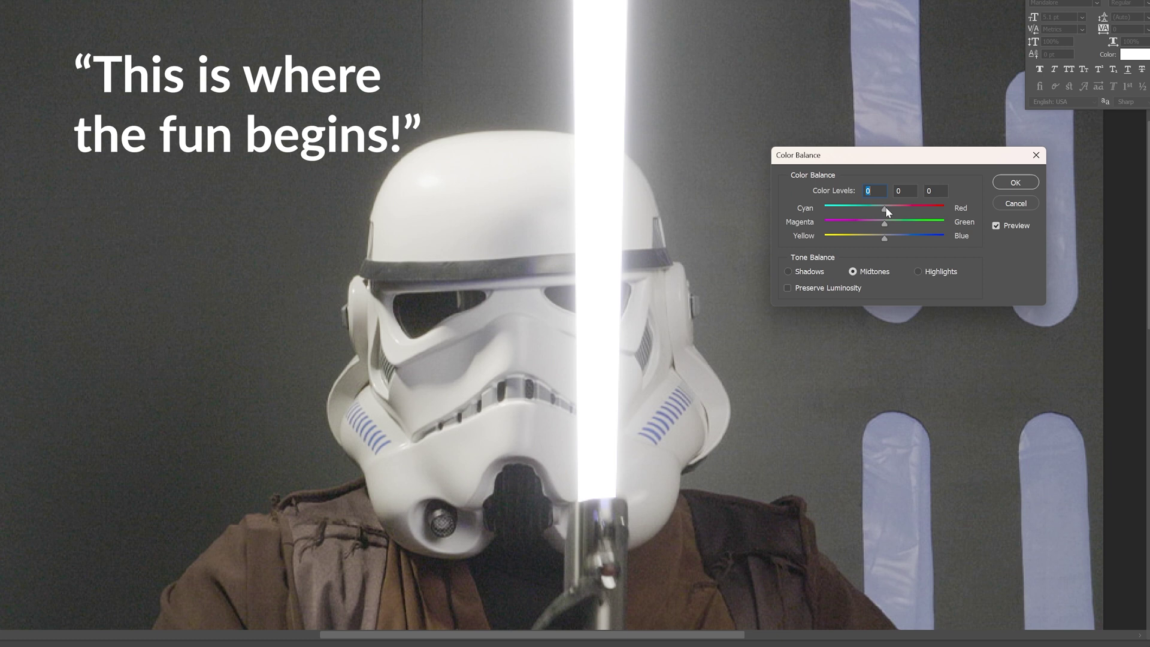
{"action": "left_click_drag", "start_coordinate": [885, 237], "coordinate": [929, 238]}
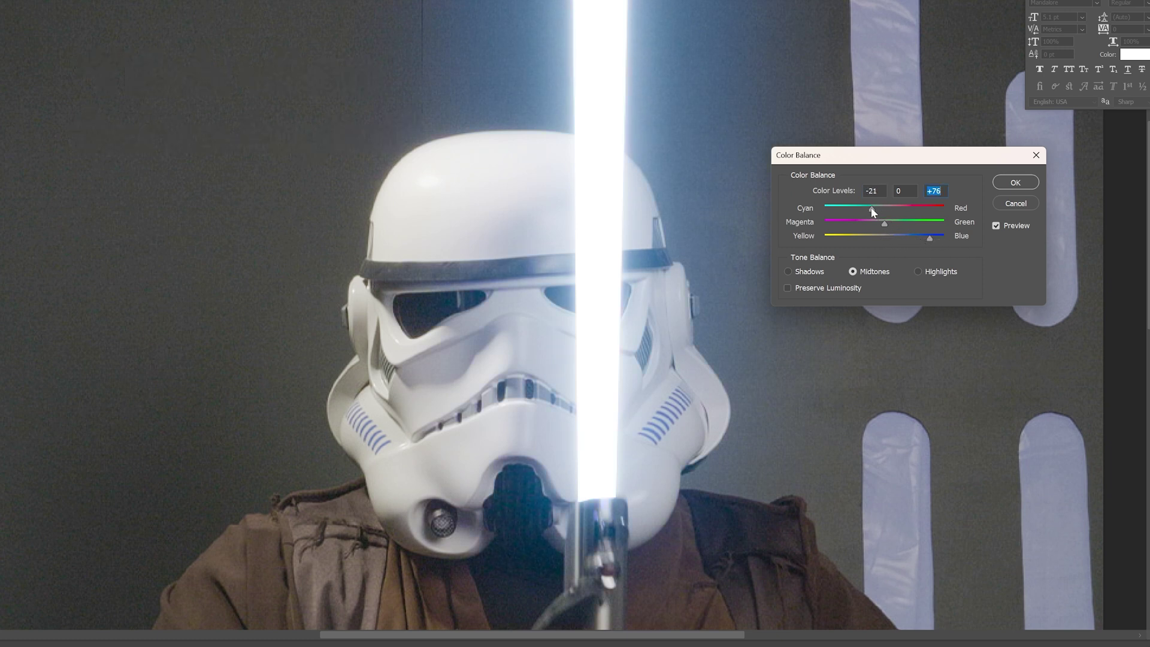
{"action": "left_click_drag", "start_coordinate": [872, 207], "coordinate": [871, 208]}
{"action": "left_click", "coordinate": [814, 273]}
{"action": "left_click_drag", "start_coordinate": [918, 237], "coordinate": [891, 224]}
- Set highlights to -39/+11/+21, leave Preserve Luminosity off, and apply the Color Balance
{"action": "left_click", "coordinate": [913, 272]}
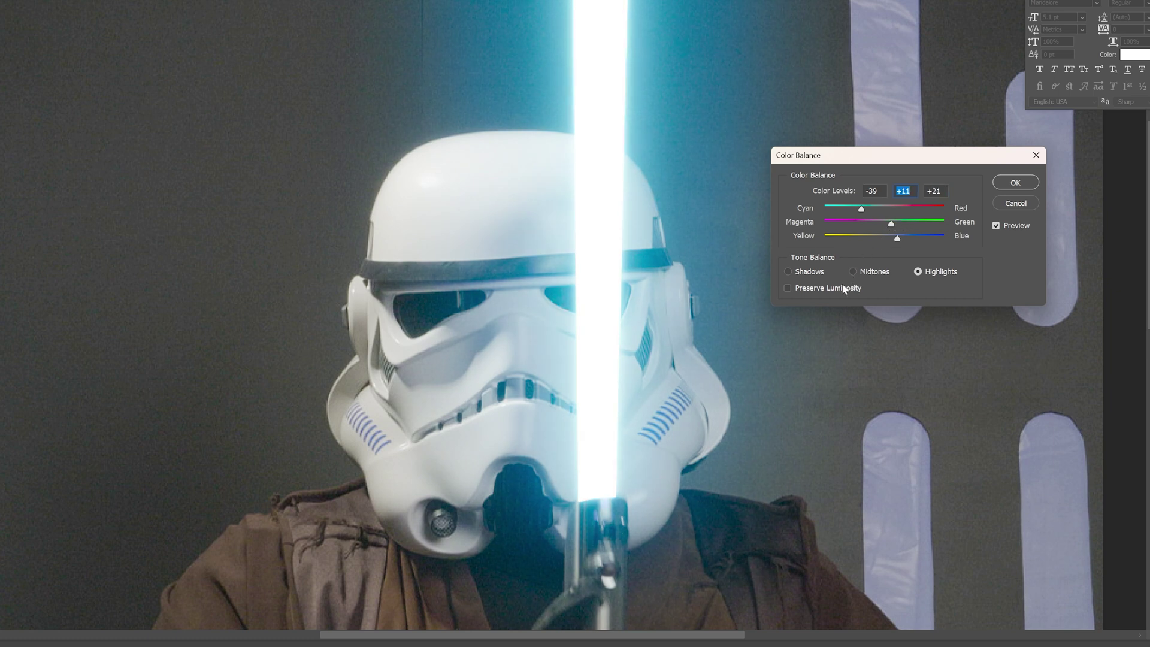
{"action": "left_click", "coordinate": [787, 288]}
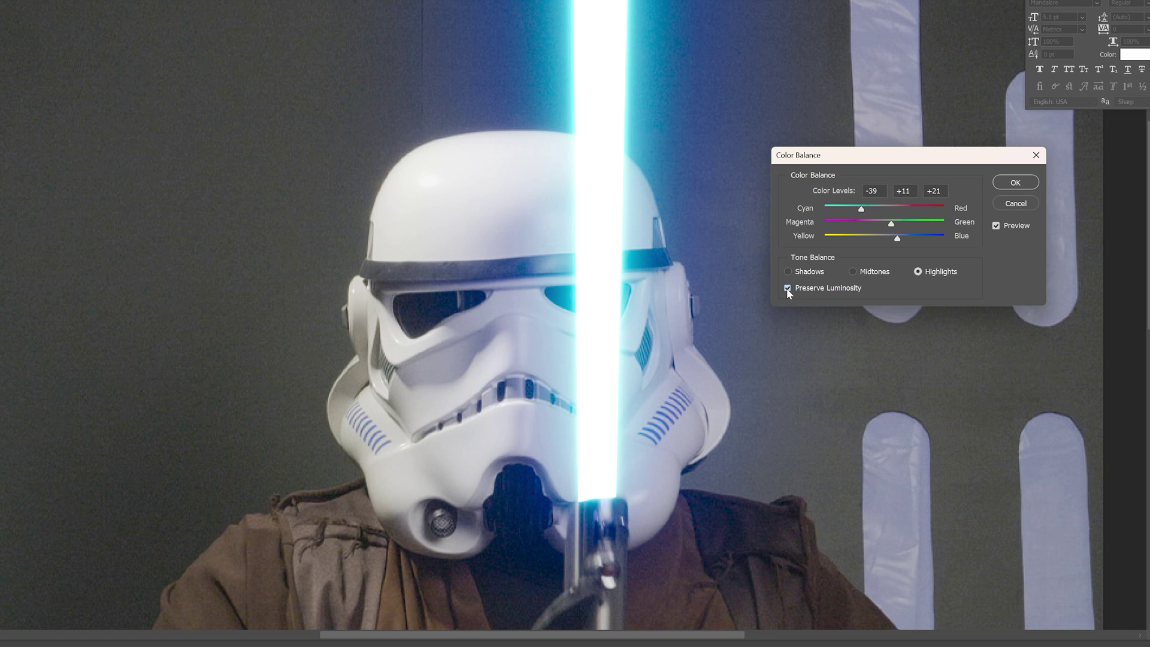
{"action": "left_click", "coordinate": [787, 288]}
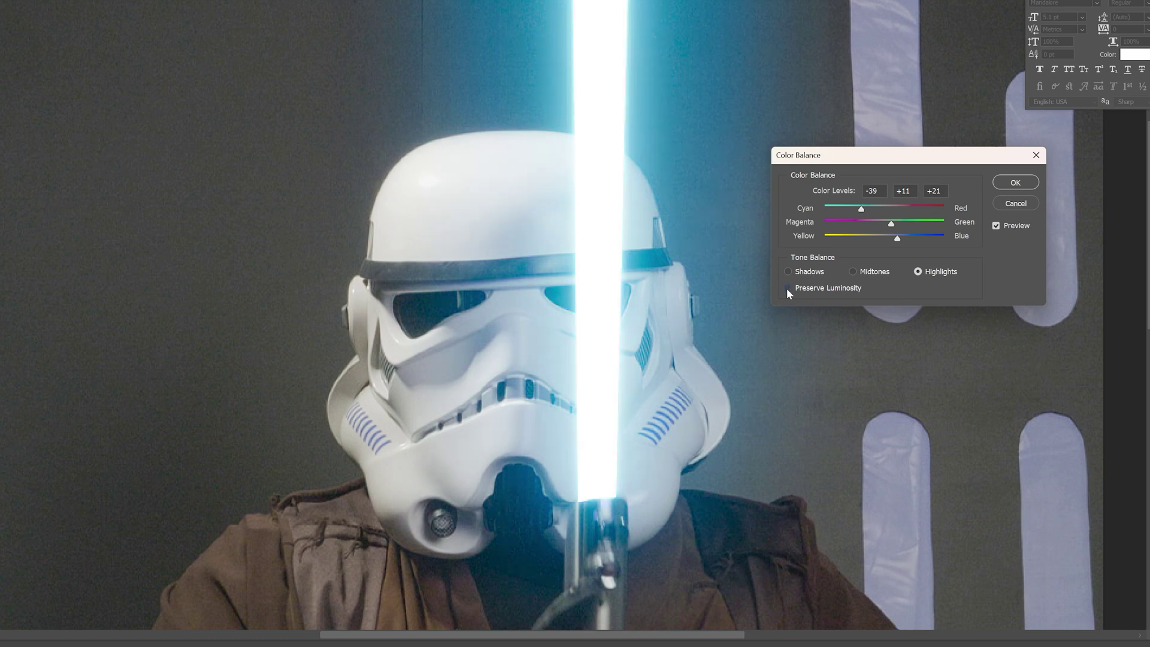
{"action": "left_click", "coordinate": [787, 288]}
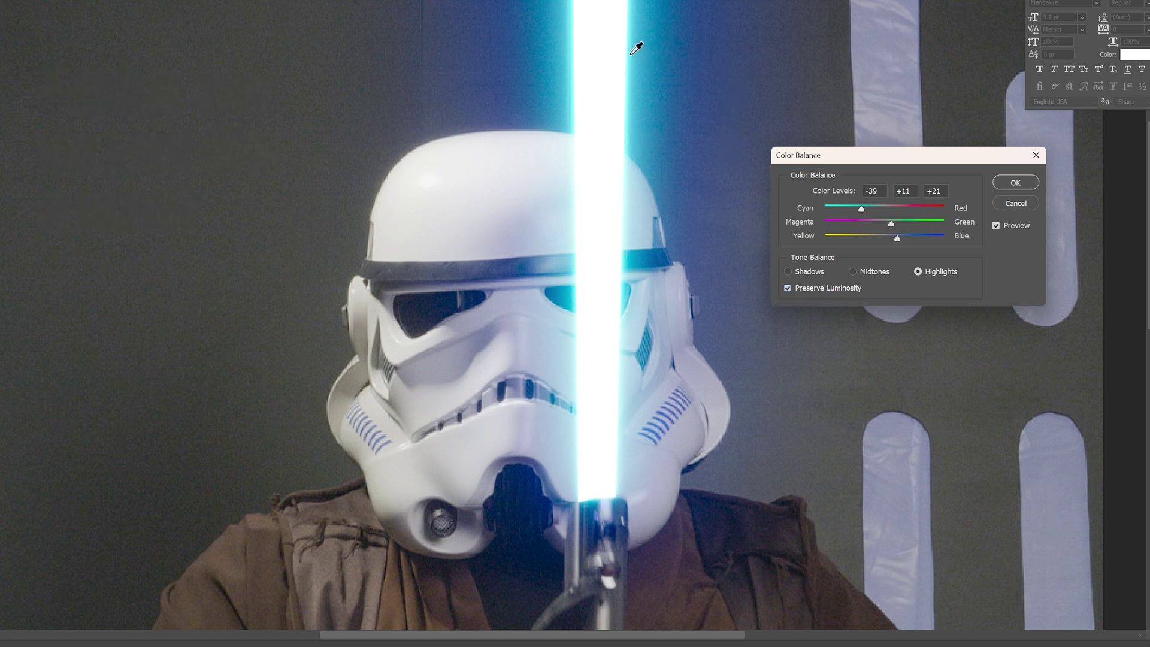
{"action": "left_click", "coordinate": [787, 288]}
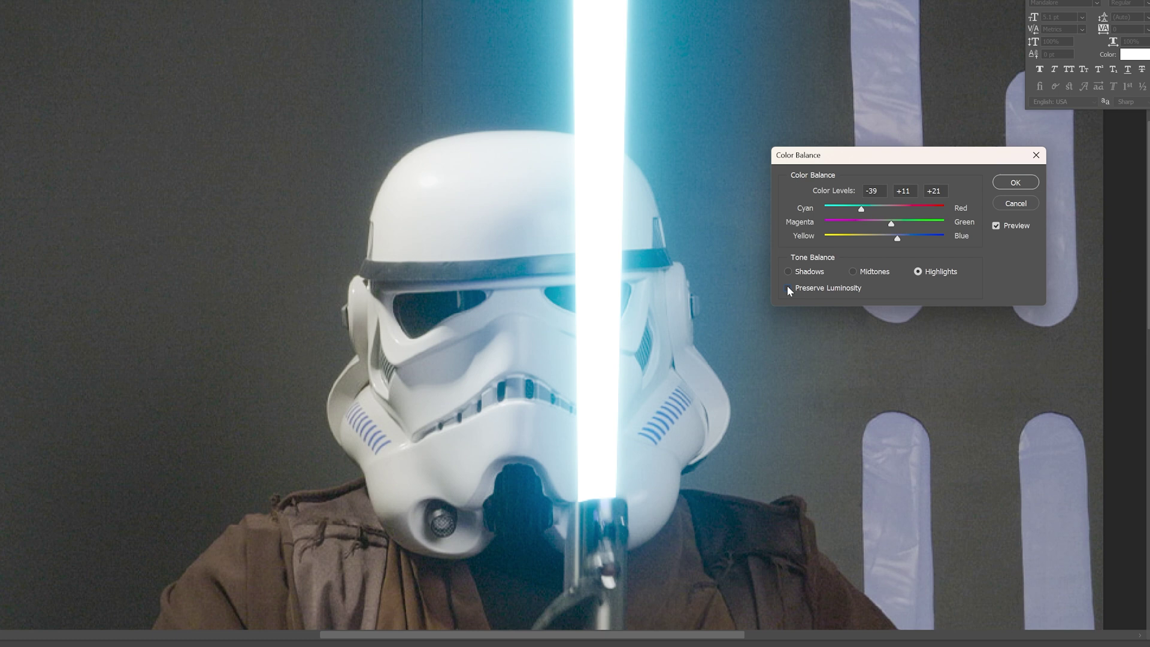
{"action": "left_click", "coordinate": [788, 288]}
{"action": "left_click", "coordinate": [787, 288]}
{"action": "left_click", "coordinate": [1015, 183]}
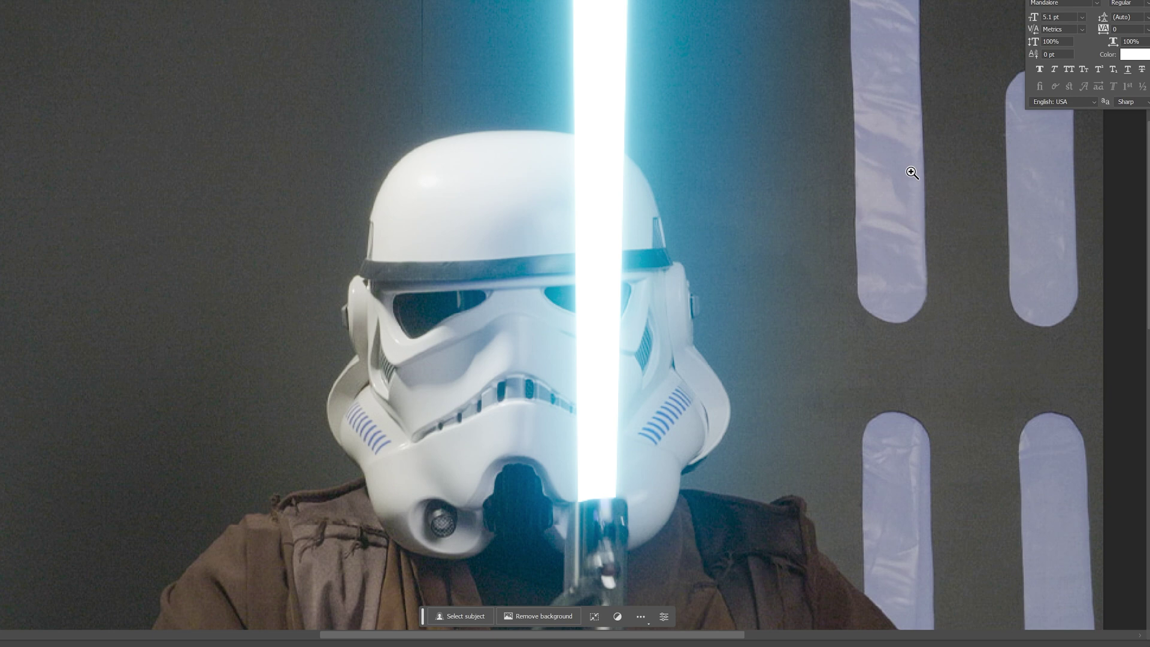
{"action": "left_click_drag", "start_coordinate": [692, 278], "coordinate": [653, 280]}
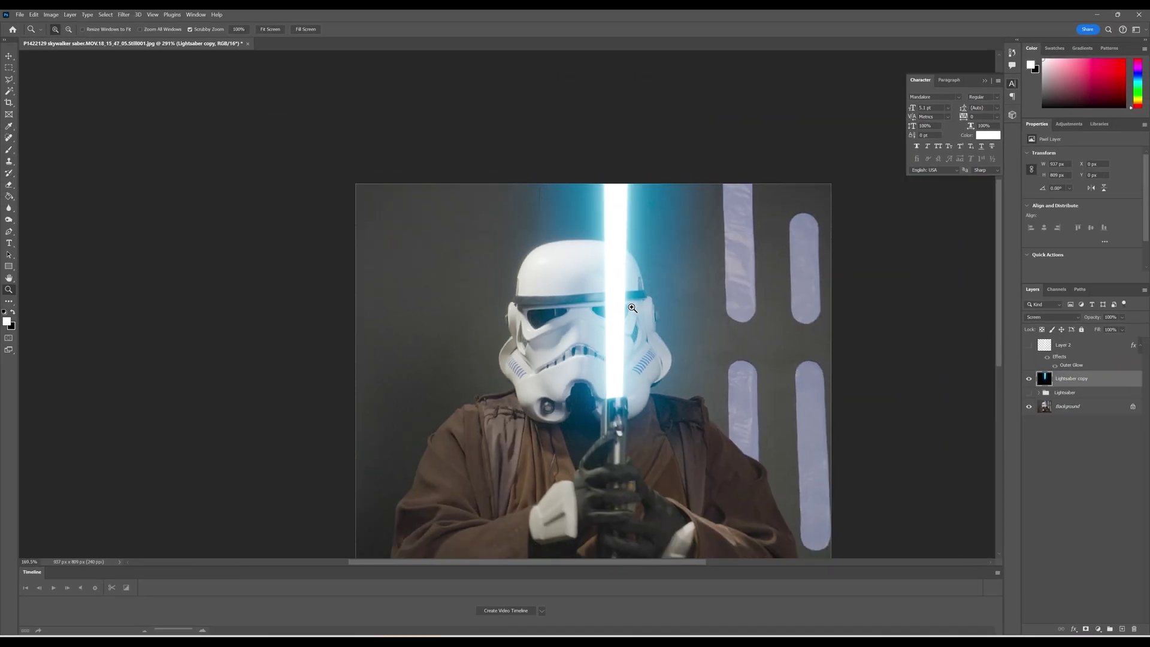
- Hide the blue Lightsaber copy layer, then show and select the original Lightsaber group
{"action": "right_click", "coordinate": [1109, 379]}
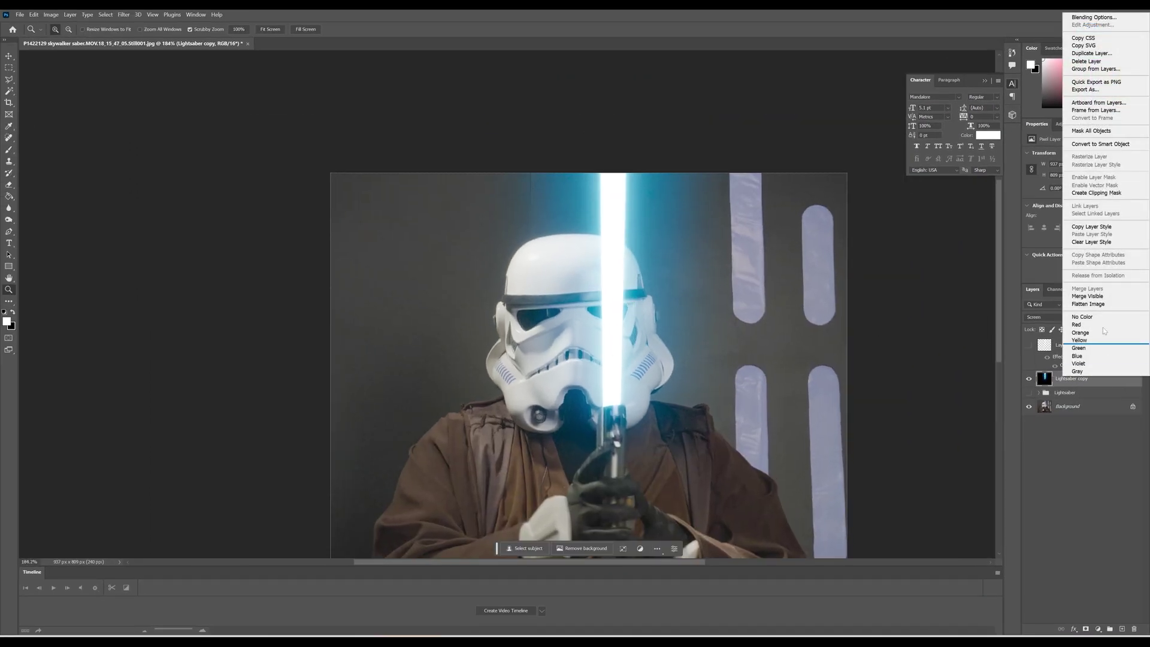
{"action": "key", "text": "Escape"}
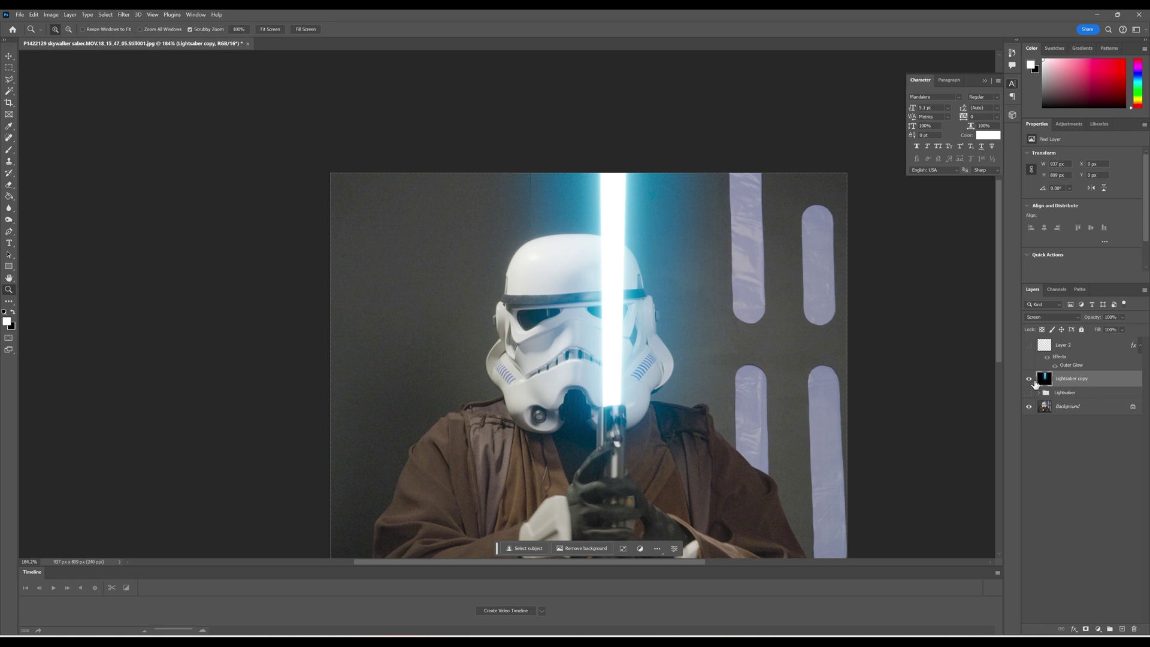
{"action": "left_click", "coordinate": [1029, 380]}
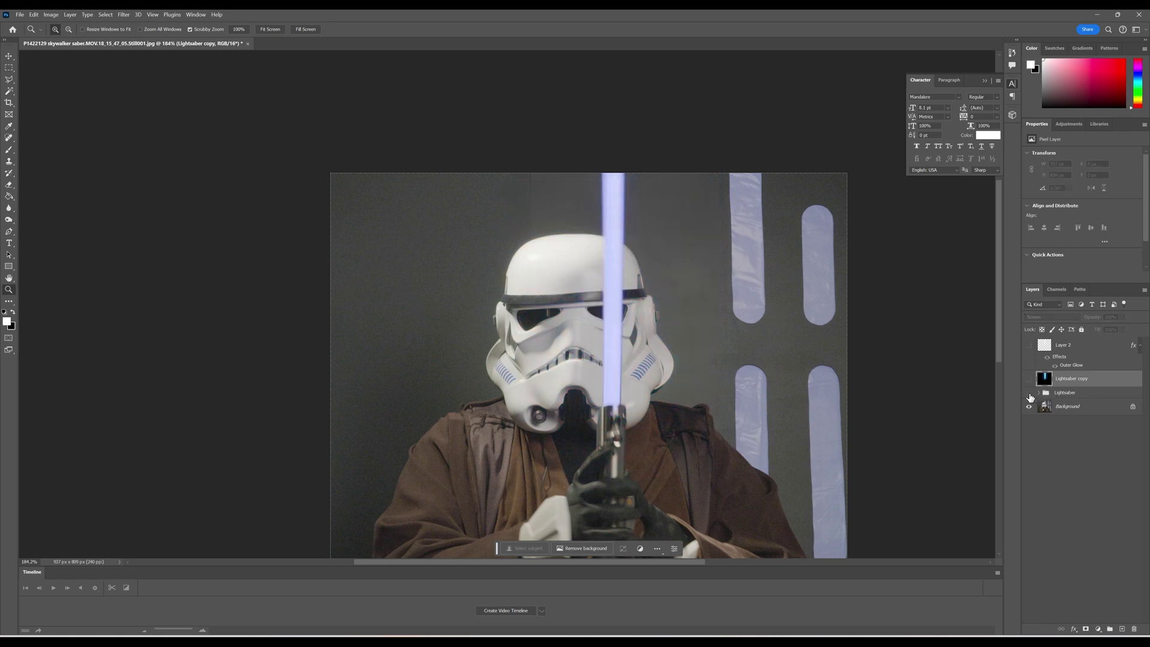
{"action": "left_click", "coordinate": [1029, 392]}
{"action": "left_click", "coordinate": [1069, 393]}
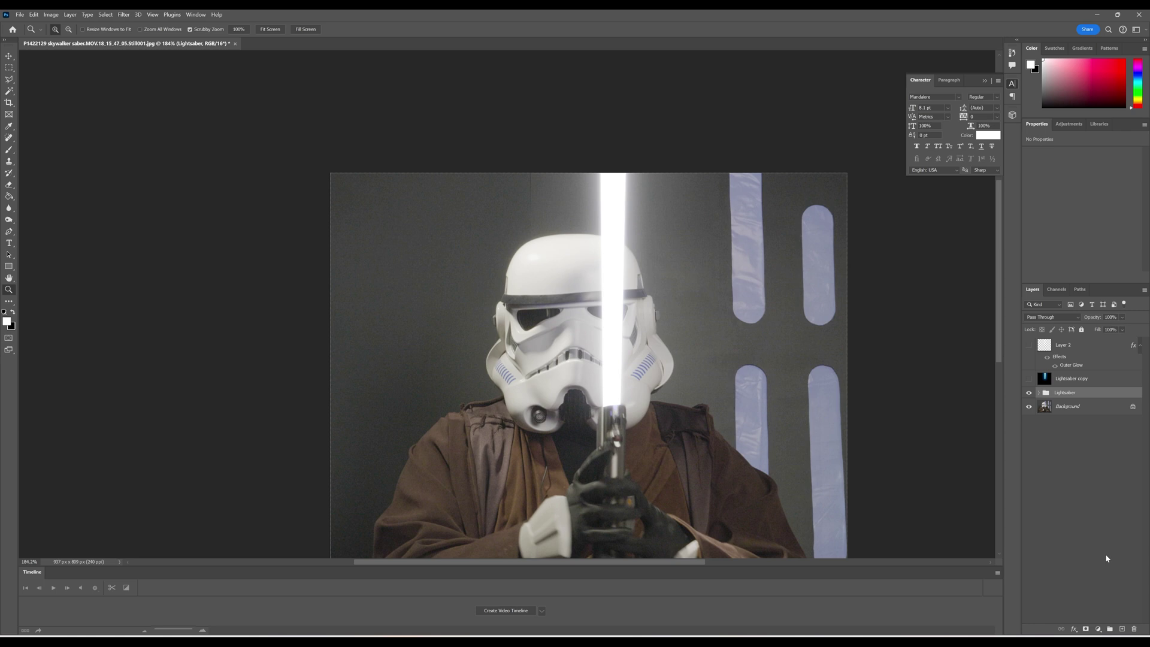
- Duplicate the group as Lightsaber copy 2, hide the original, merge it, and set Screen blending
{"action": "key", "text": "ctrl+j"}
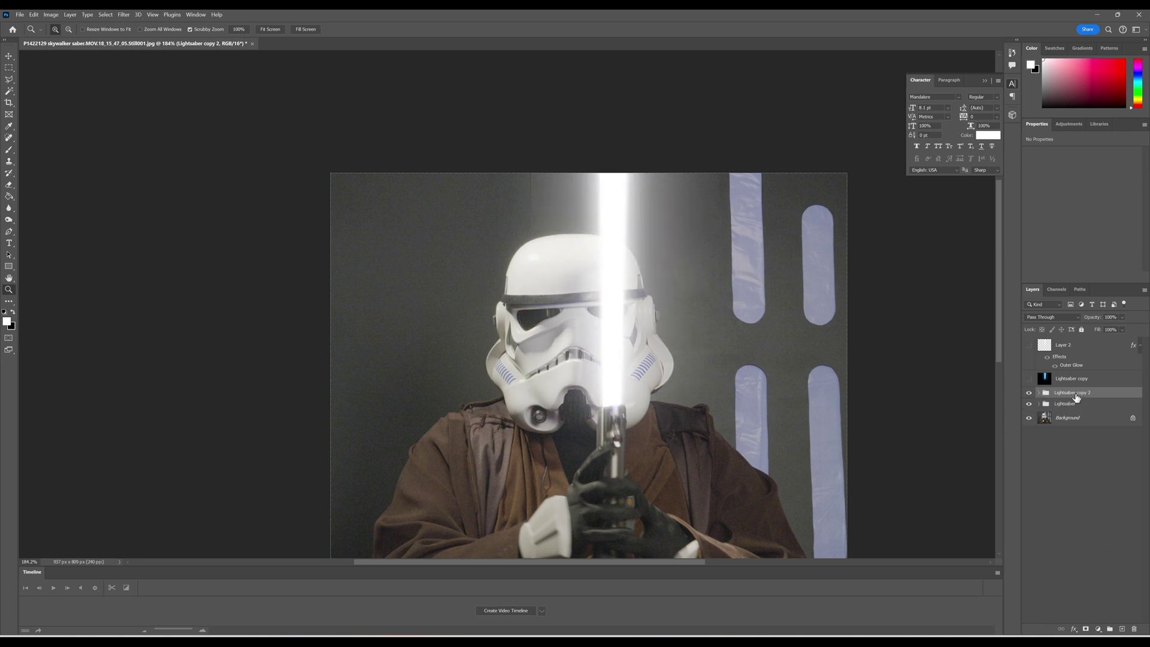
{"action": "left_click", "coordinate": [1029, 403]}
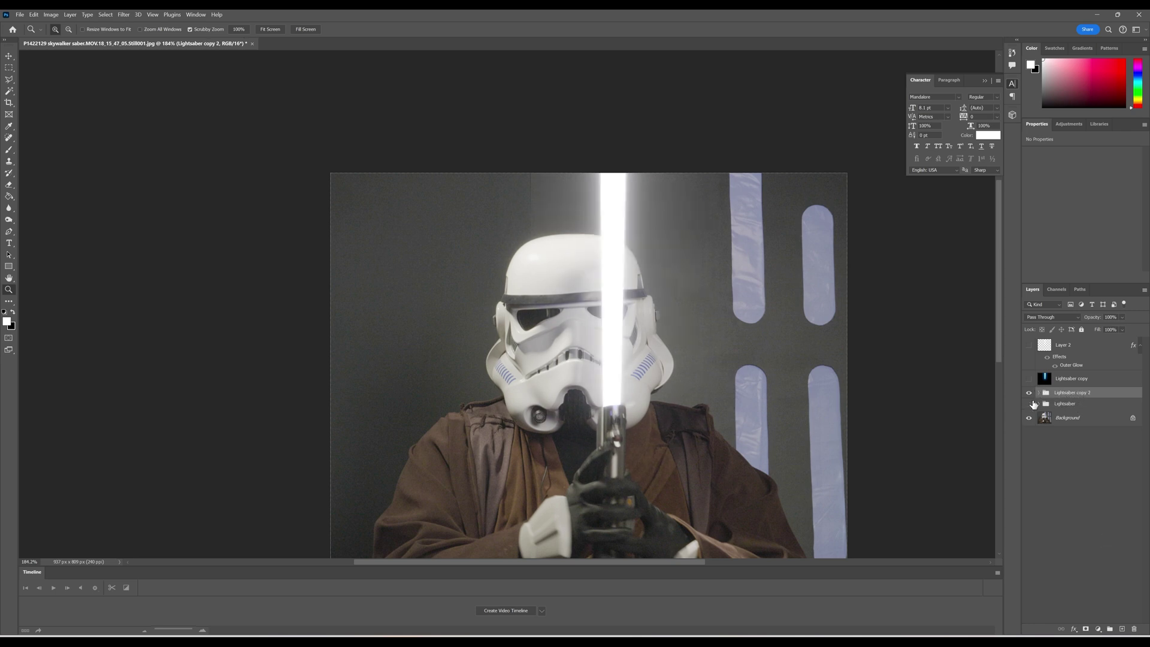
{"action": "right_click", "coordinate": [1054, 398]}
{"action": "left_click", "coordinate": [1072, 324]}
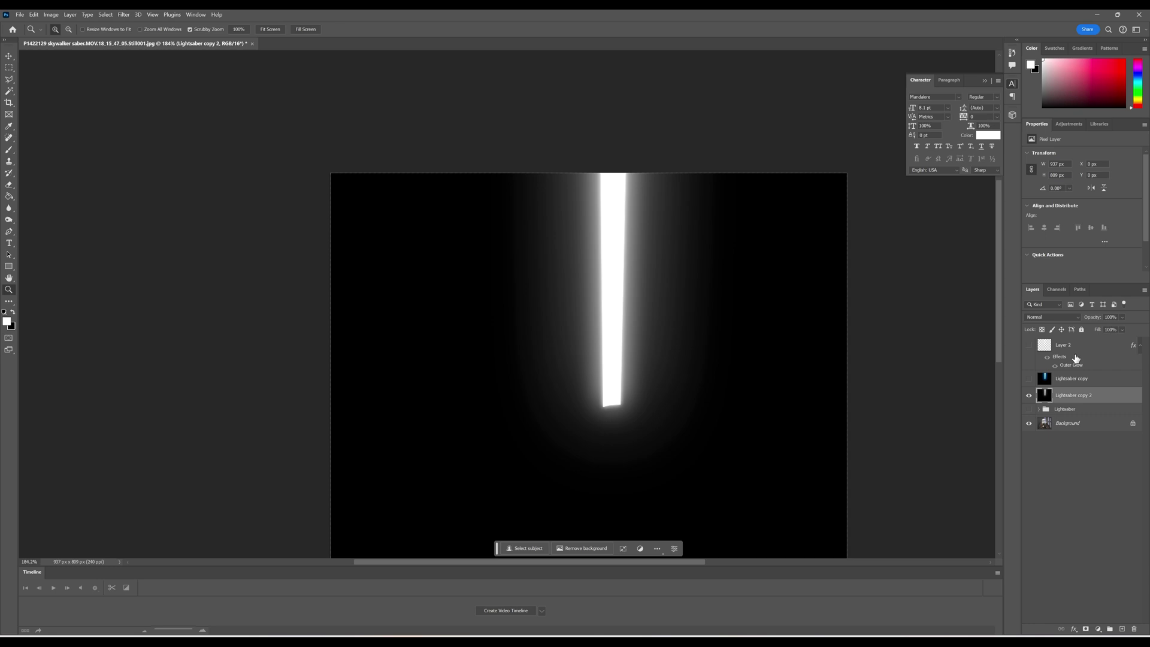
{"action": "left_click", "coordinate": [1053, 316]}
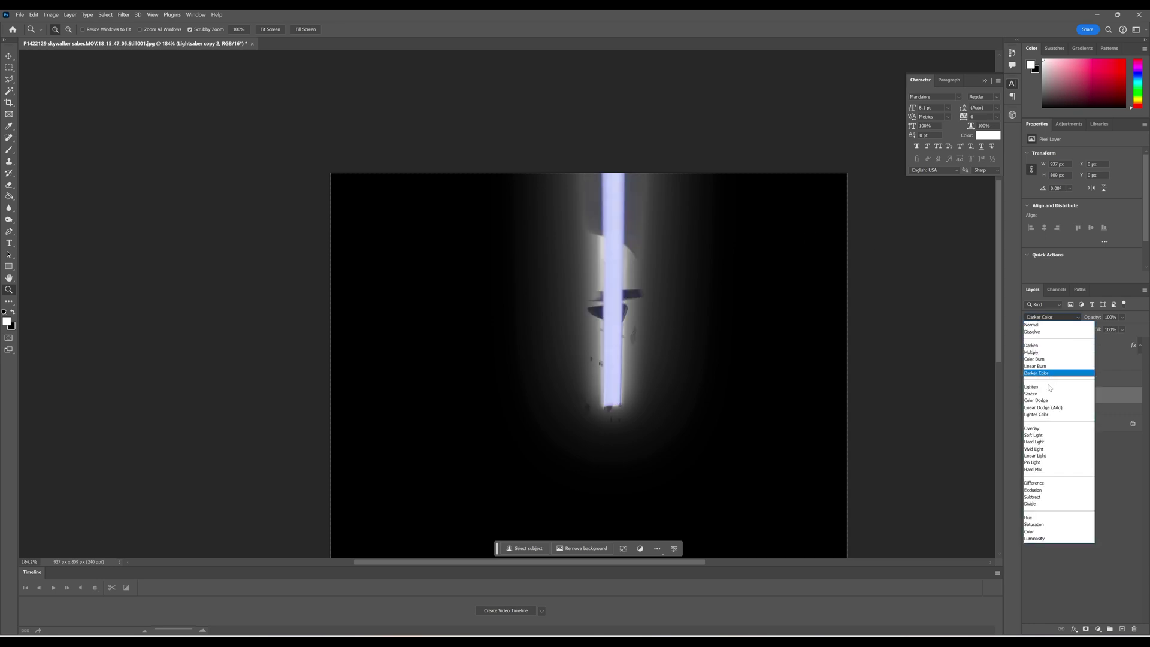
{"action": "left_click", "coordinate": [1069, 399]}
{"action": "right_click", "coordinate": [1109, 396]}
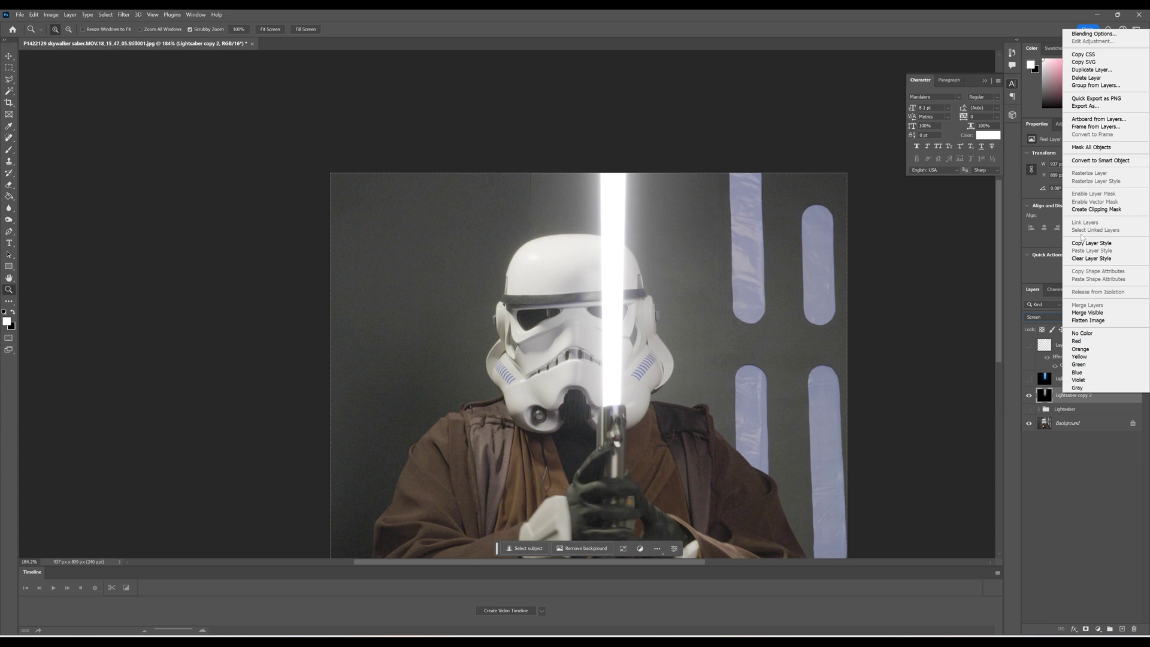
- Convert Lightsaber copy 2 to a Smart Object and apply a red-magenta Color Balance with luminosity preserved
{"action": "left_click", "coordinate": [1098, 160]}
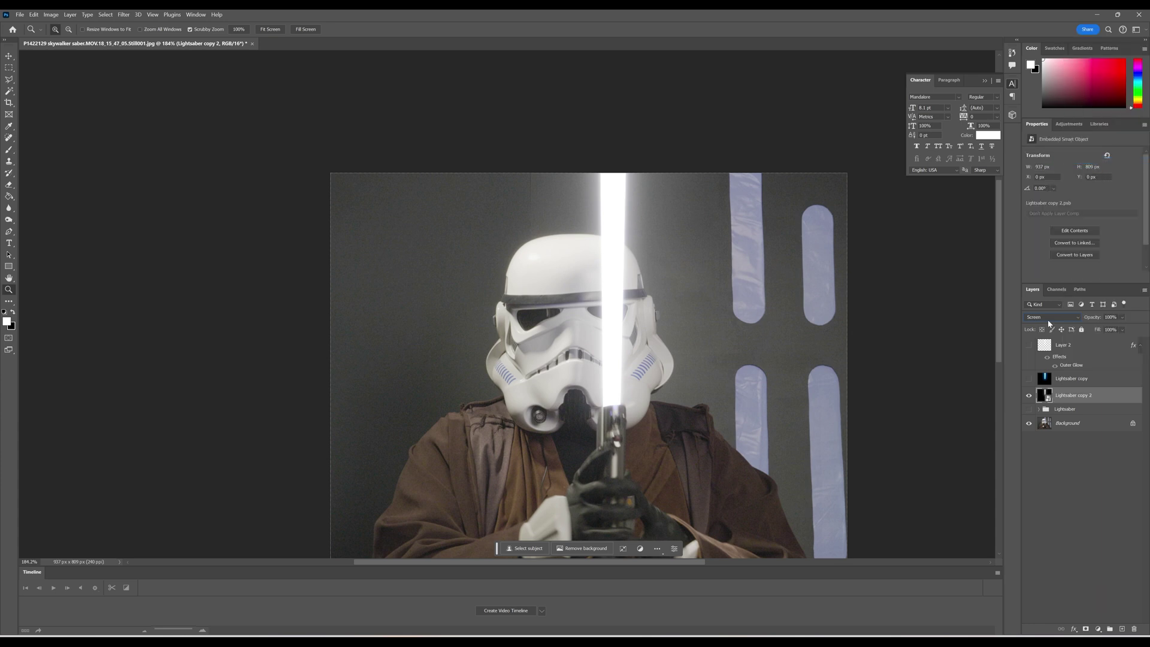
{"action": "left_click", "coordinate": [43, 15]}
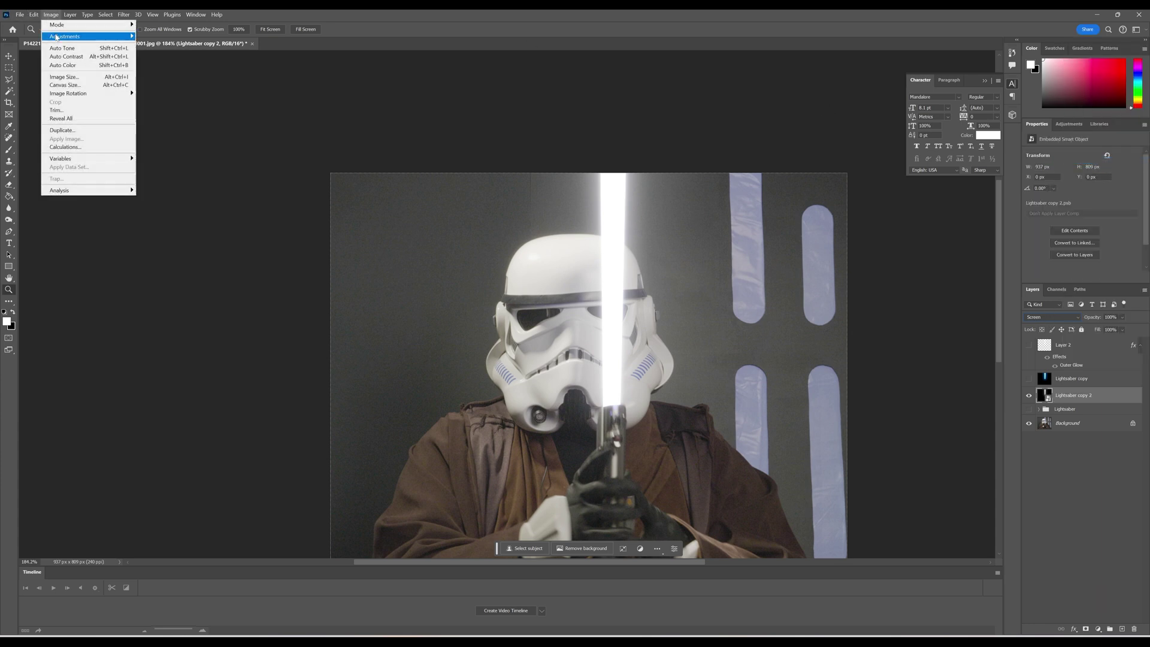
{"action": "mouse_move", "coordinate": [90, 36]}
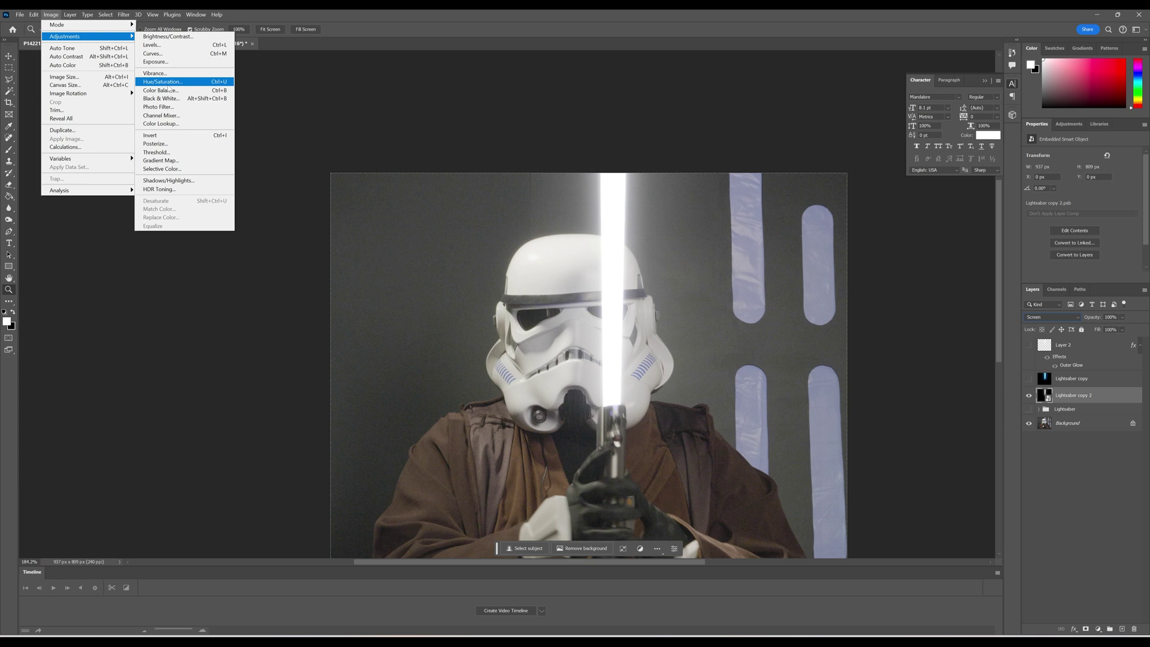
{"action": "left_click", "coordinate": [170, 89]}
{"action": "left_click_drag", "start_coordinate": [542, 177], "coordinate": [780, 291]}
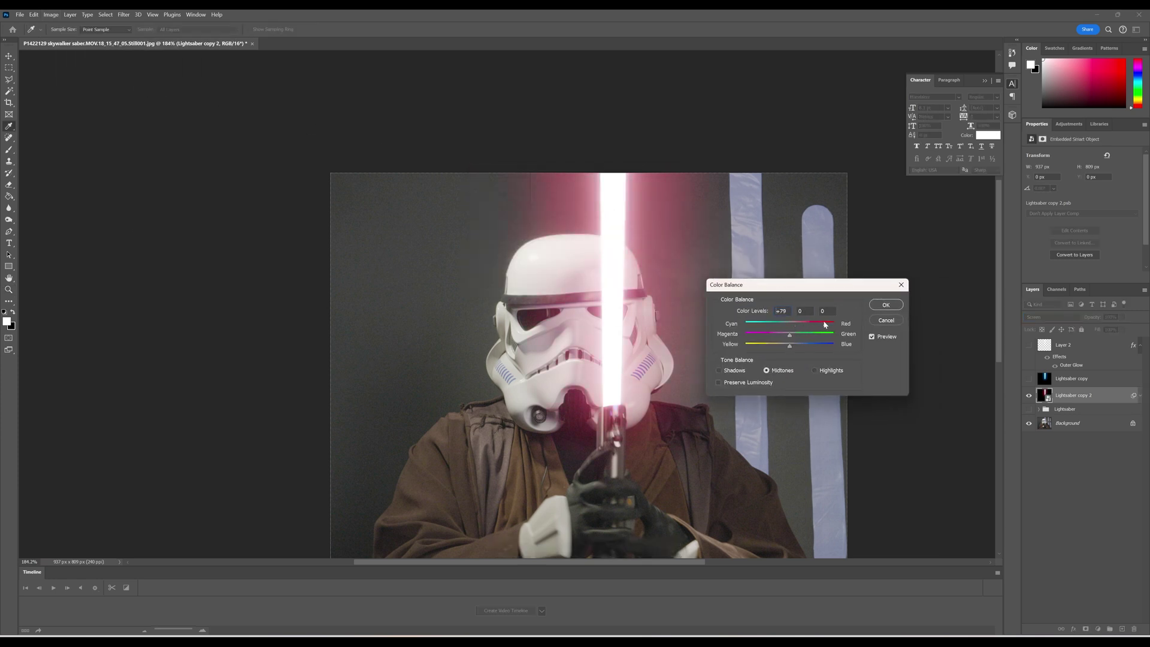
{"action": "left_click_drag", "start_coordinate": [791, 341], "coordinate": [784, 338]}
{"action": "left_click", "coordinate": [815, 370]}
{"action": "left_click_drag", "start_coordinate": [805, 326], "coordinate": [807, 327]}
{"action": "left_click_drag", "start_coordinate": [779, 347], "coordinate": [806, 322]}
{"action": "left_click", "coordinate": [755, 384]}
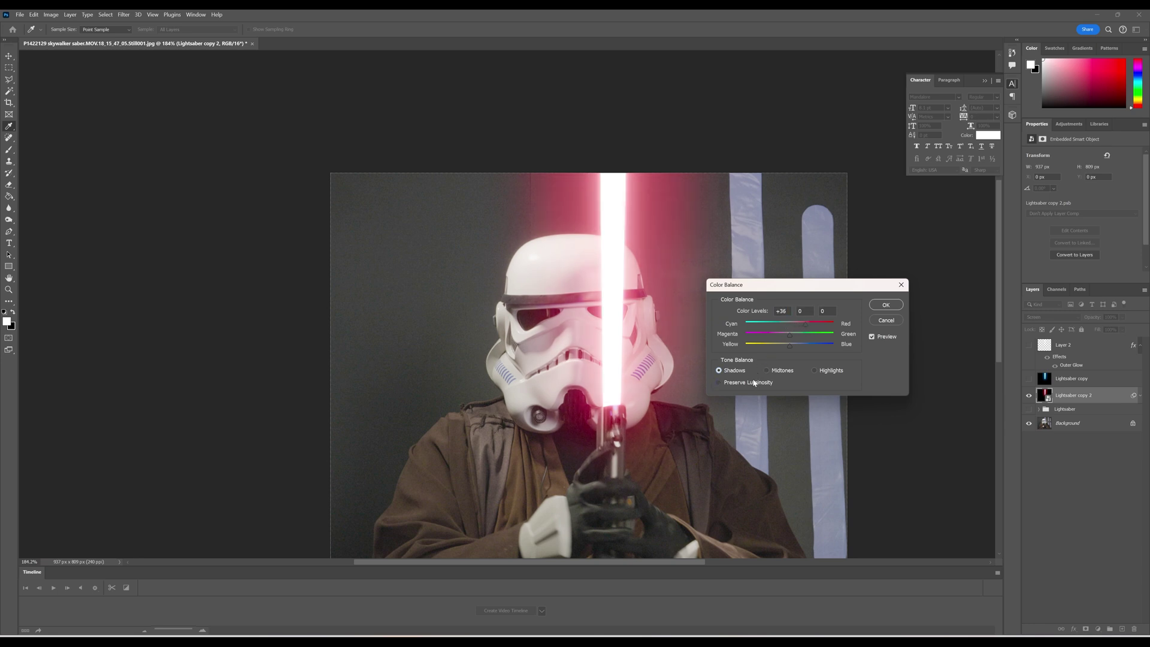
{"action": "left_click", "coordinate": [884, 309]}
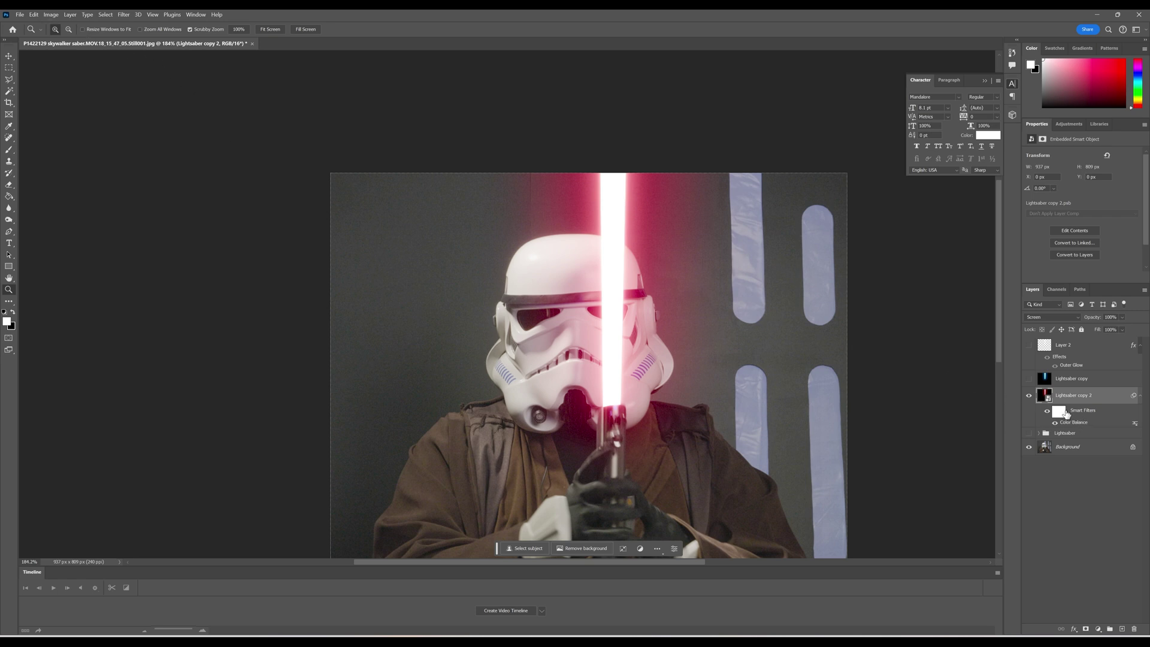
- Reopen the Color Balance smart filter, try a cyan-blue shift, then cancel to keep red
{"action": "left_click", "coordinate": [1065, 413]}
{"action": "double_click", "coordinate": [1076, 423]}
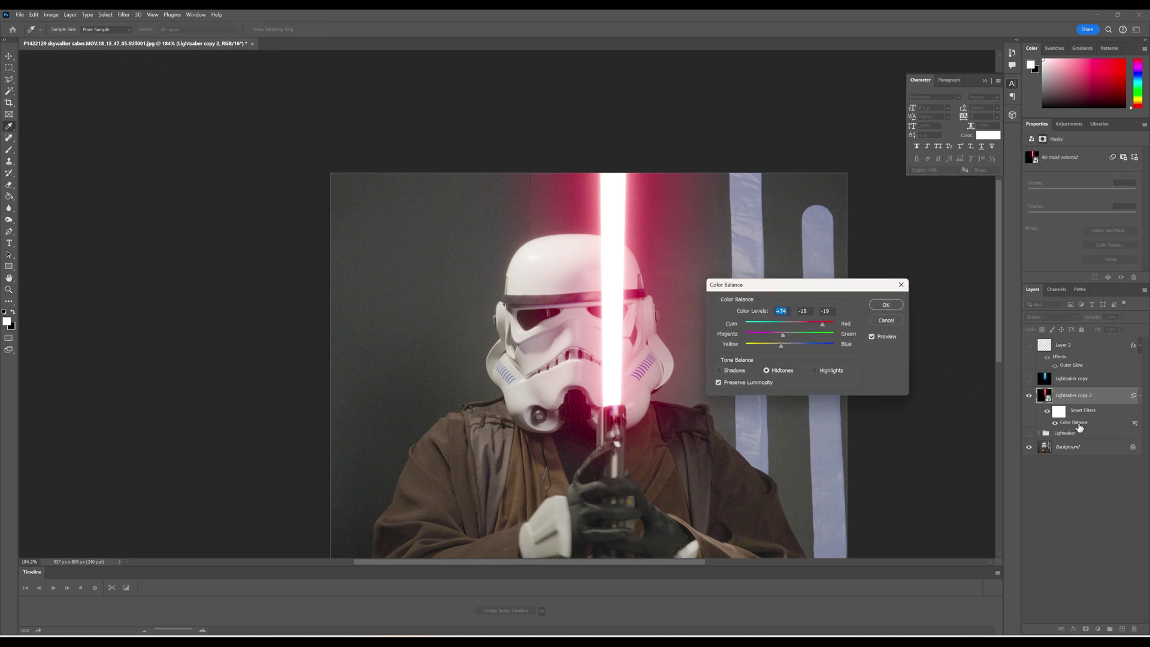
{"action": "left_click_drag", "start_coordinate": [816, 325], "coordinate": [759, 335]}
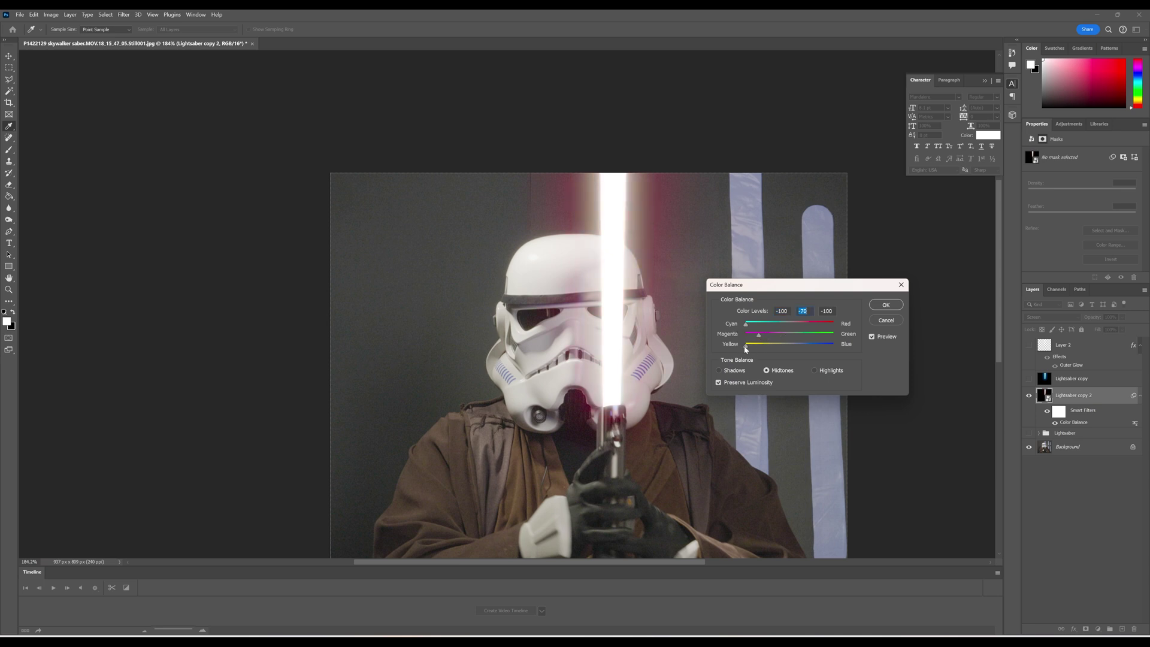
{"action": "left_click", "coordinate": [886, 321]}
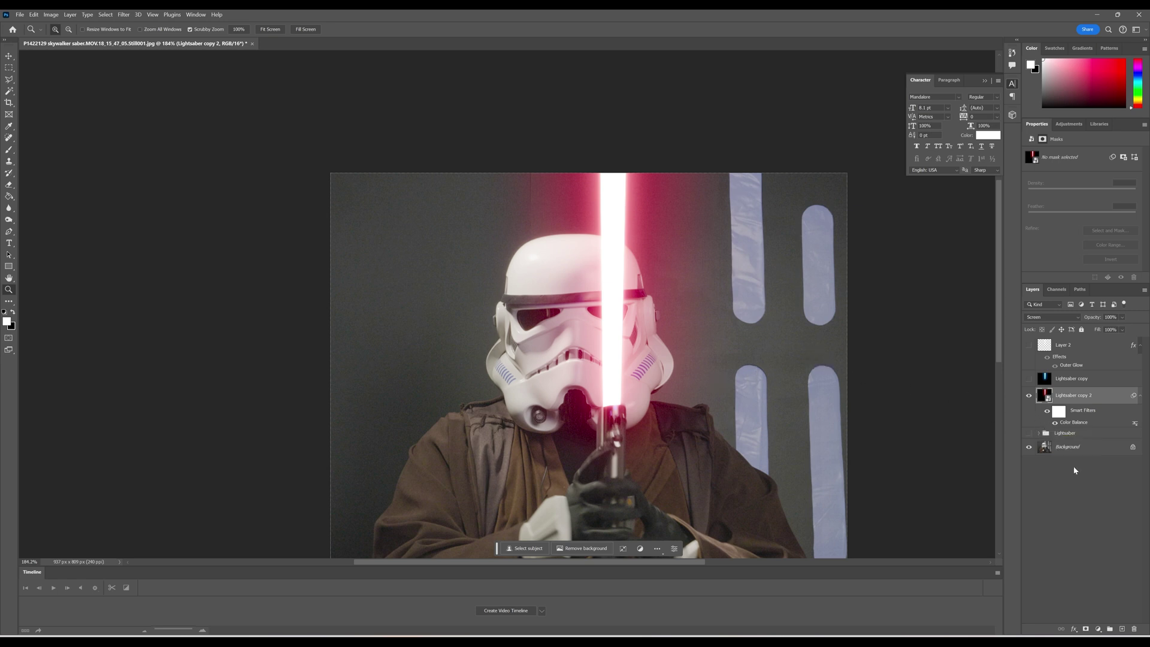
- Add Layer 3, hide the red glow, and paint a white blade inside a polygonal selection
{"action": "left_click", "coordinate": [1130, 629]}
{"action": "left_click", "coordinate": [1029, 412]}
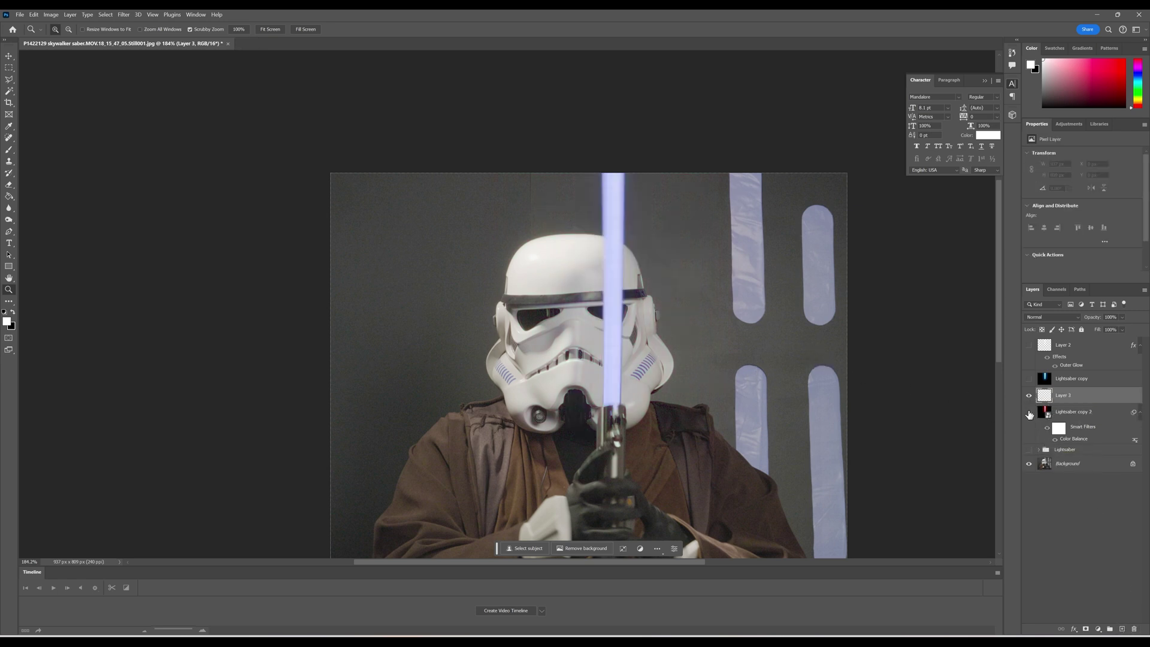
{"action": "left_click", "coordinate": [9, 79]}
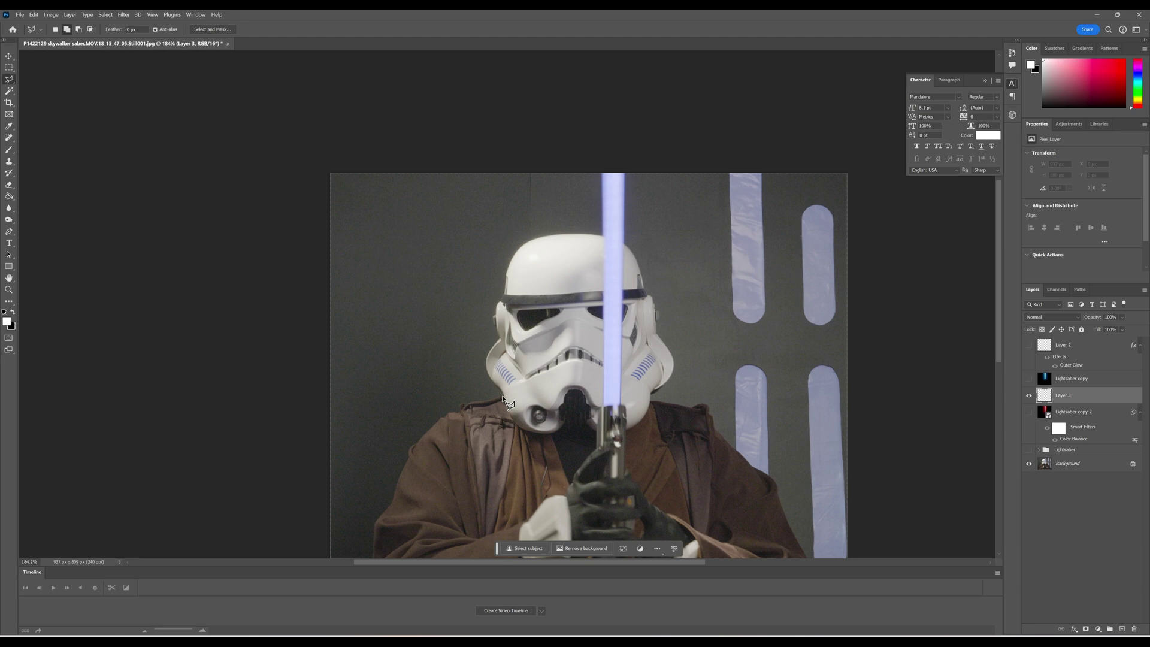
{"action": "left_click", "coordinate": [617, 408]}
{"action": "left_click", "coordinate": [626, 174]}
{"action": "left_click", "coordinate": [600, 174]}
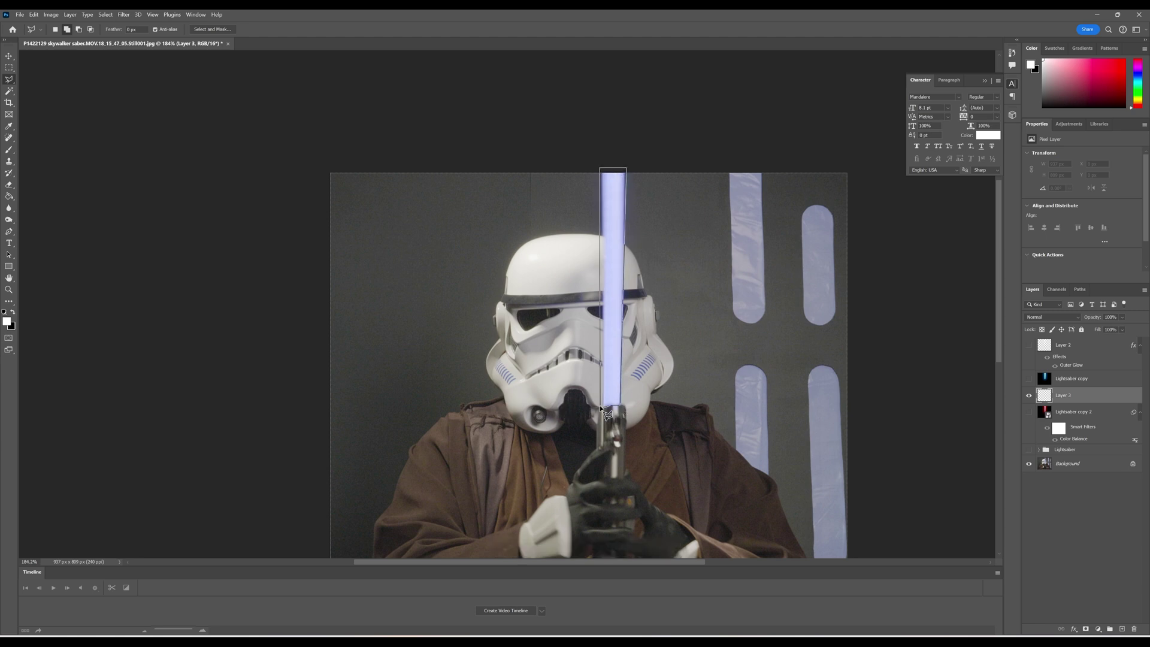
{"action": "left_click", "coordinate": [601, 408]}
{"action": "left_click", "coordinate": [617, 408]}
{"action": "key", "text": "b"}
{"action": "left_click_drag", "start_coordinate": [612, 191], "coordinate": [607, 466]}
{"action": "key", "text": "ctrl+d"}
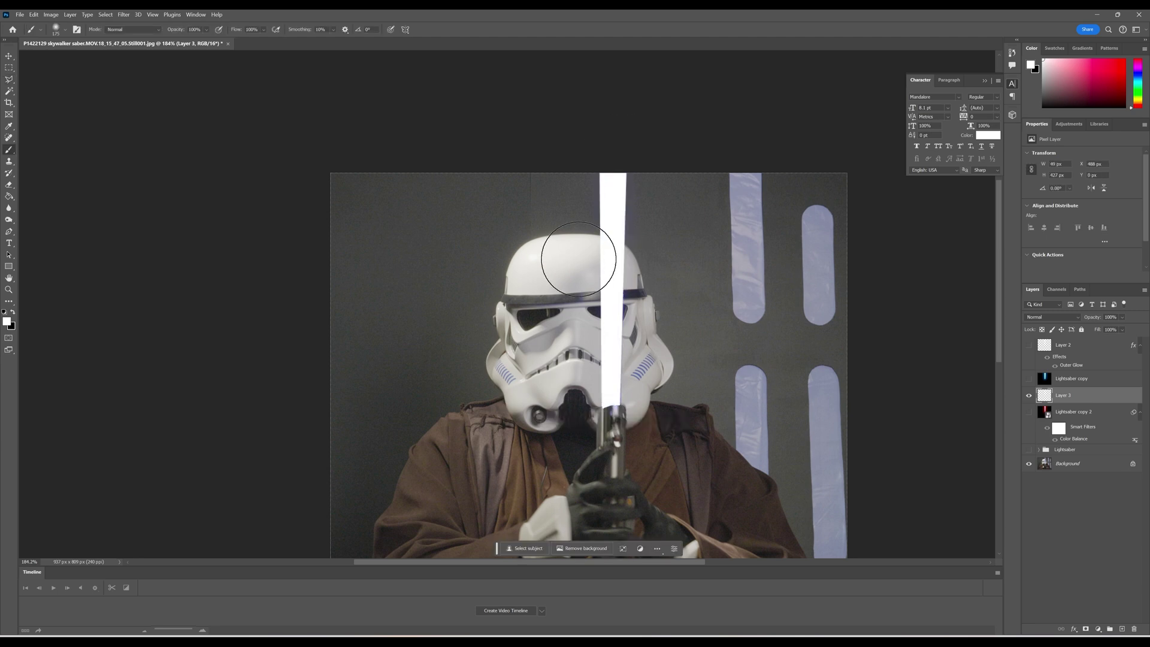
- Duplicate the white blade, Gaussian Blur the copies with increasing radius (up to 47 px), and merge them
{"action": "key", "text": "ctrl+j"}
{"action": "key", "text": "ctrl+j"}
{"action": "key", "text": "ctrl+j"}
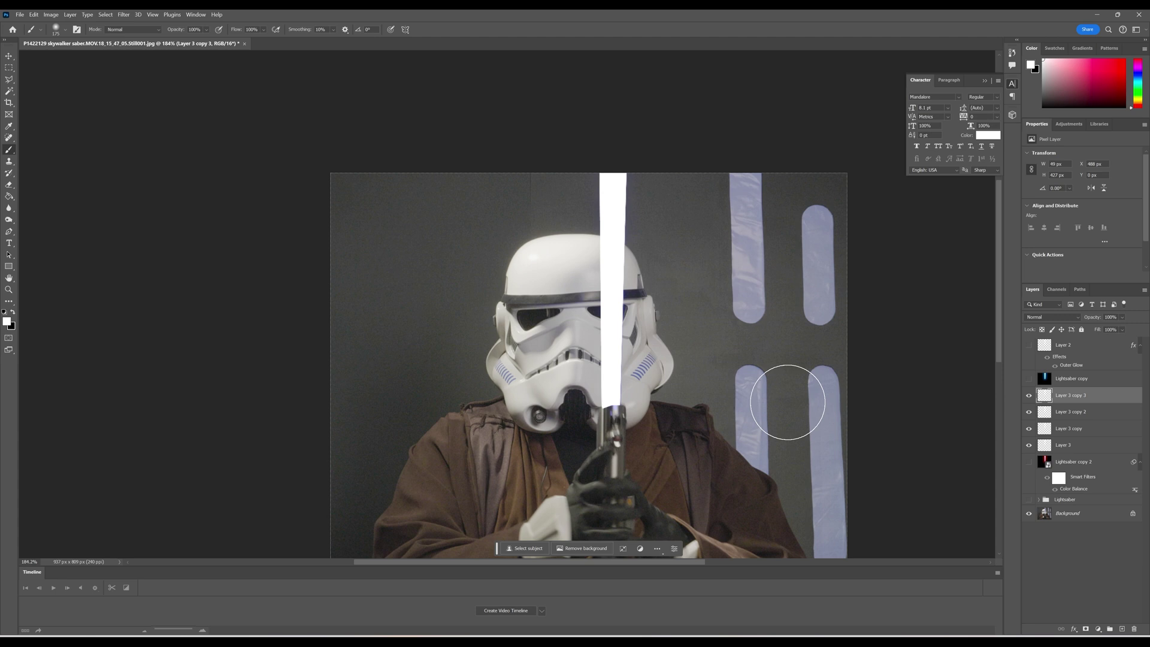
{"action": "key", "text": "alt+bracketleft"}
{"action": "key", "text": "alt+bracketleft"}
{"action": "left_click", "coordinate": [123, 14]}
{"action": "left_click", "coordinate": [138, 25]}
{"action": "key", "text": "Return"}
{"action": "key", "text": "alt+bracketright"}
{"action": "left_click", "coordinate": [123, 15]}
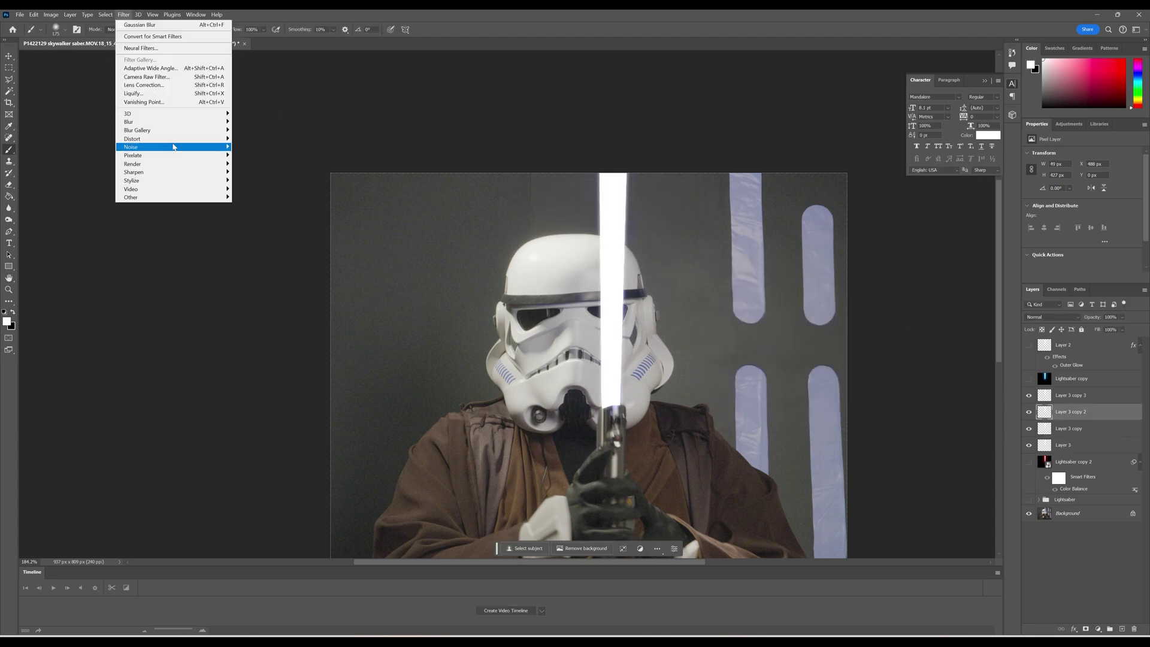
{"action": "left_click", "coordinate": [138, 25]}
{"action": "type", "text": "47"}
{"action": "key", "text": "Return"}
{"action": "key", "text": "alt+bracketright"}
{"action": "left_click", "coordinate": [123, 14]}
{"action": "left_click", "coordinate": [138, 25]}
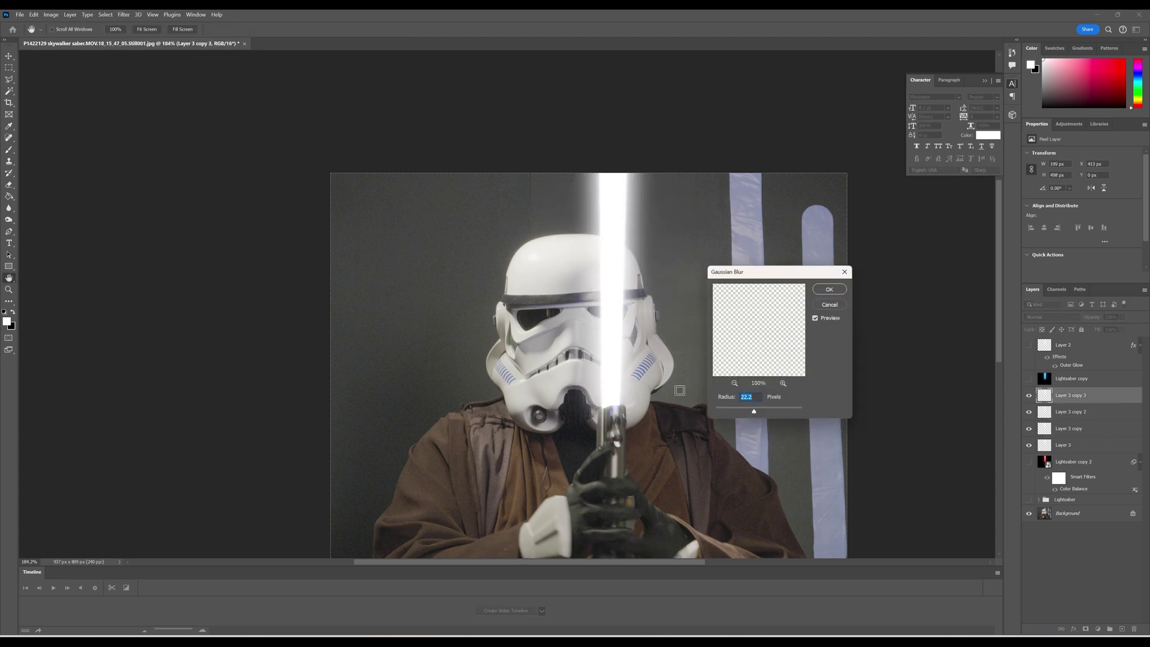
{"action": "left_click", "coordinate": [830, 290]}
{"action": "key", "text": "b"}
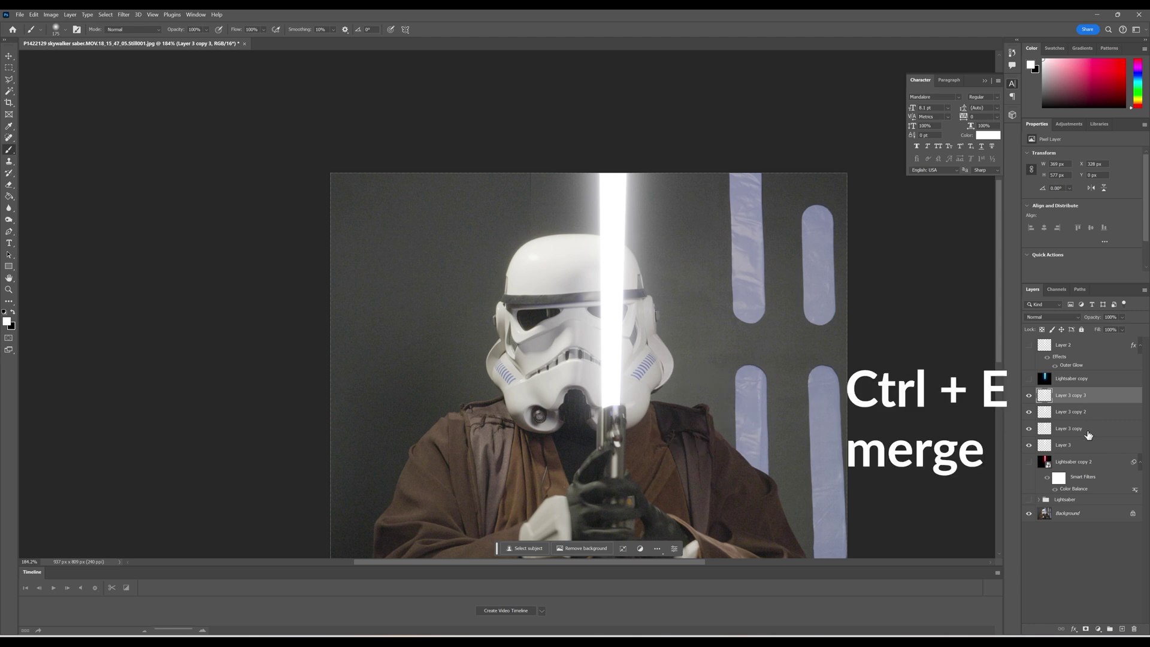
{"action": "key", "text": "ctrl+e"}
{"action": "key", "text": "ctrl+e"}
{"action": "key", "text": "ctrl+e"}
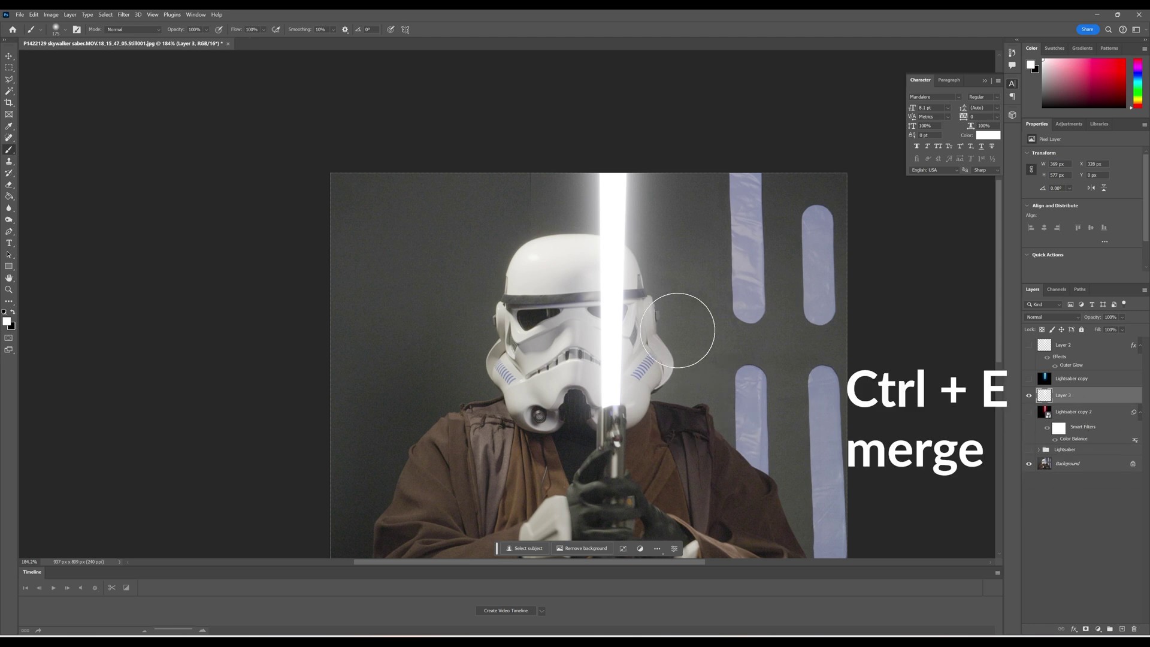
- Open Color Balance on the blade glow and try shifting it toward red across tone ranges
{"action": "left_click", "coordinate": [58, 15]}
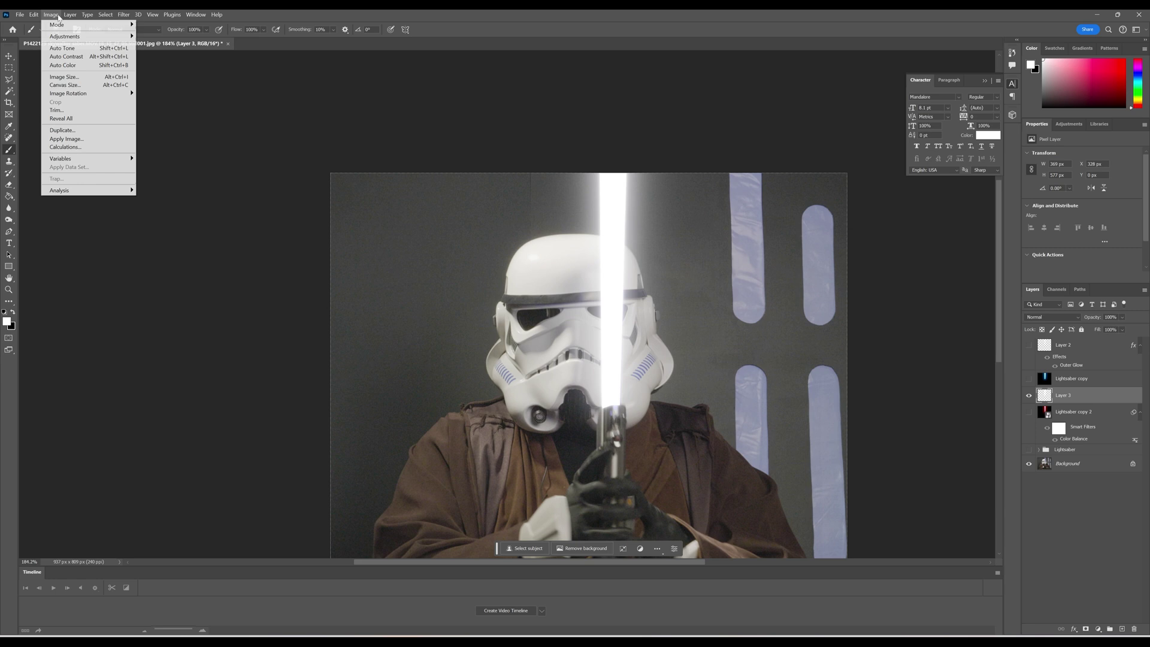
{"action": "mouse_move", "coordinate": [94, 37]}
{"action": "left_click", "coordinate": [209, 90]}
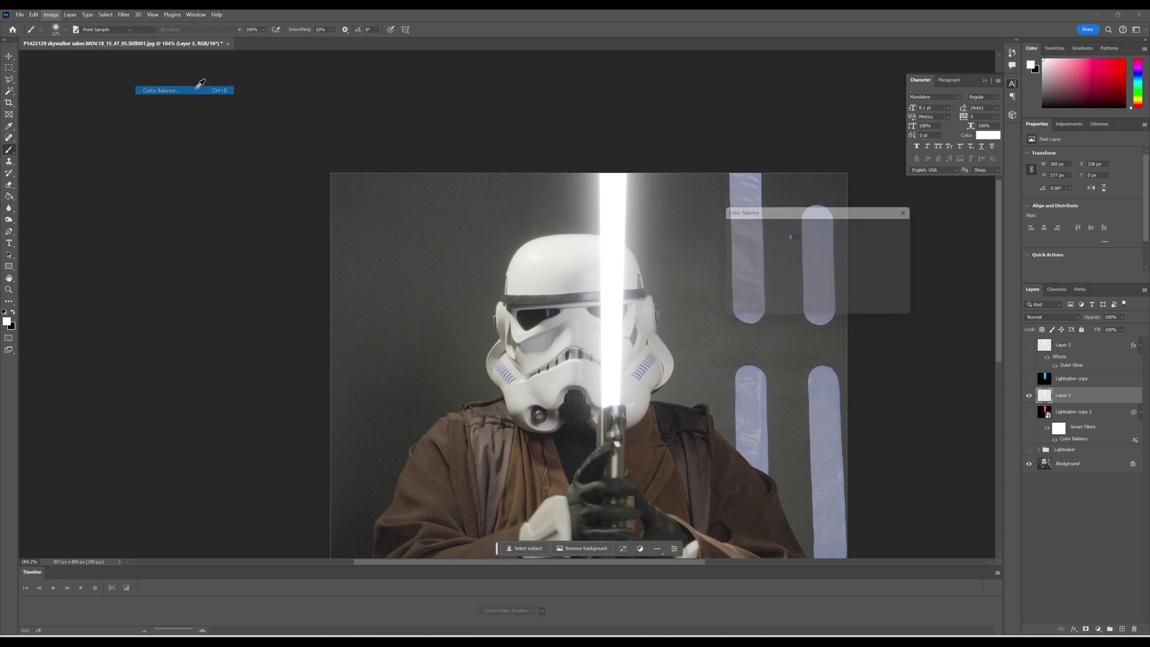
{"action": "left_click_drag", "start_coordinate": [806, 252], "coordinate": [829, 270]}
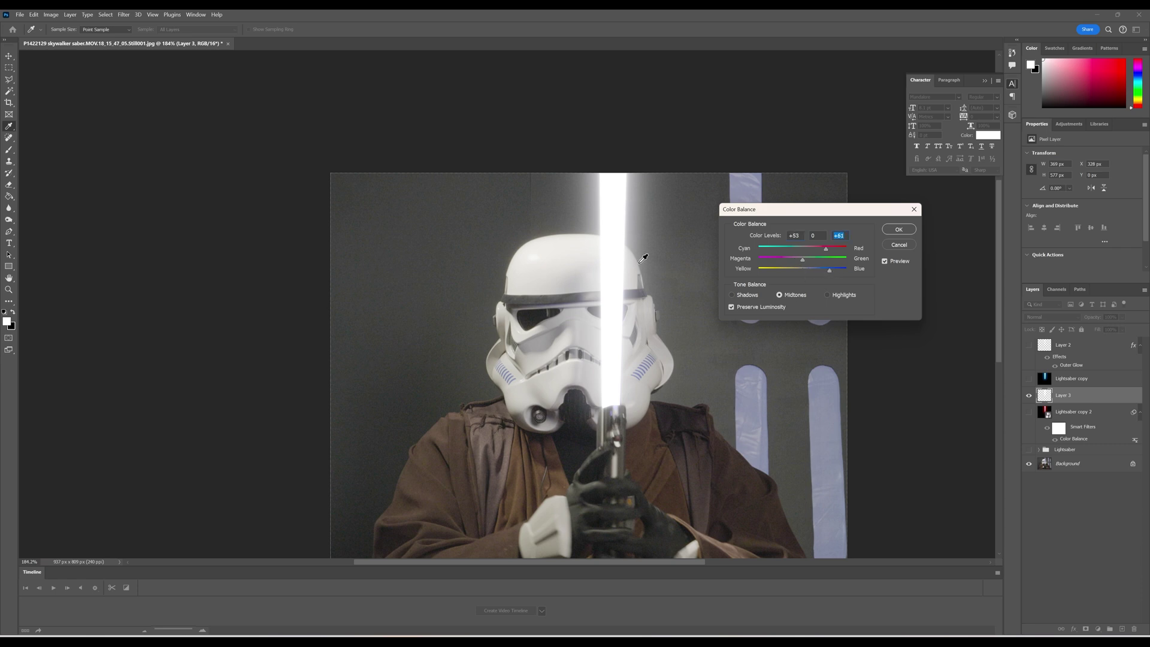
{"action": "left_click", "coordinate": [827, 294]}
{"action": "left_click", "coordinate": [751, 295]}
- Cancel the Color Balance, hide Layer 3, and merge a duplicate of the Lightsaber group into one layer
{"action": "left_click", "coordinate": [902, 244]}
{"action": "key", "text": "b"}
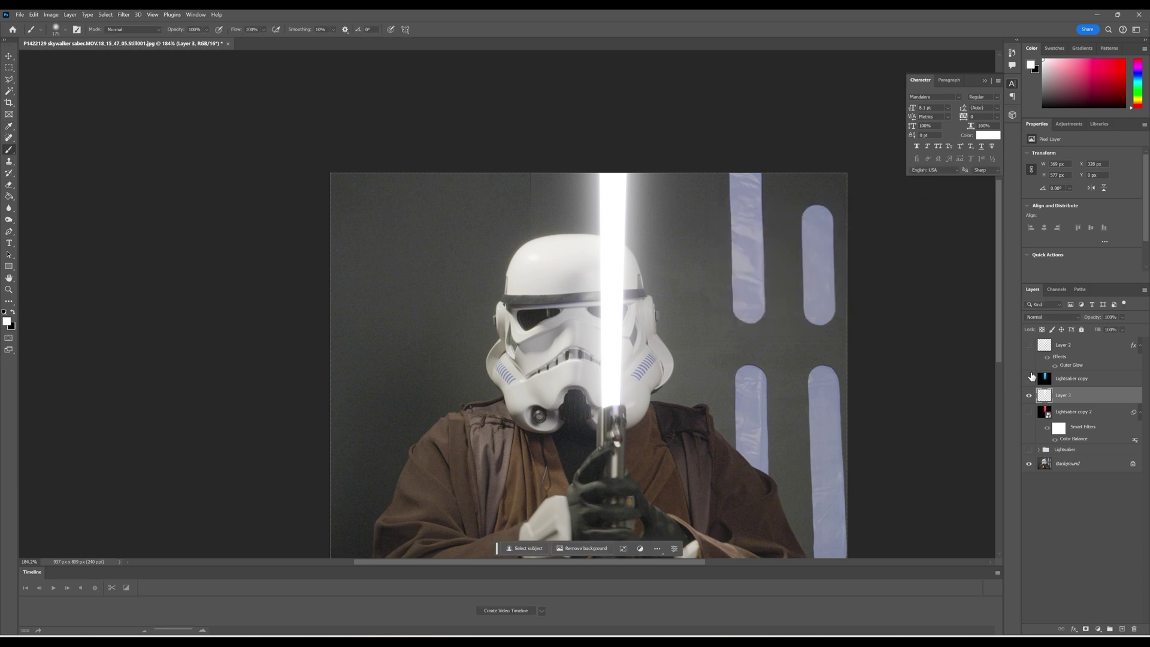
{"action": "left_click", "coordinate": [1030, 449]}
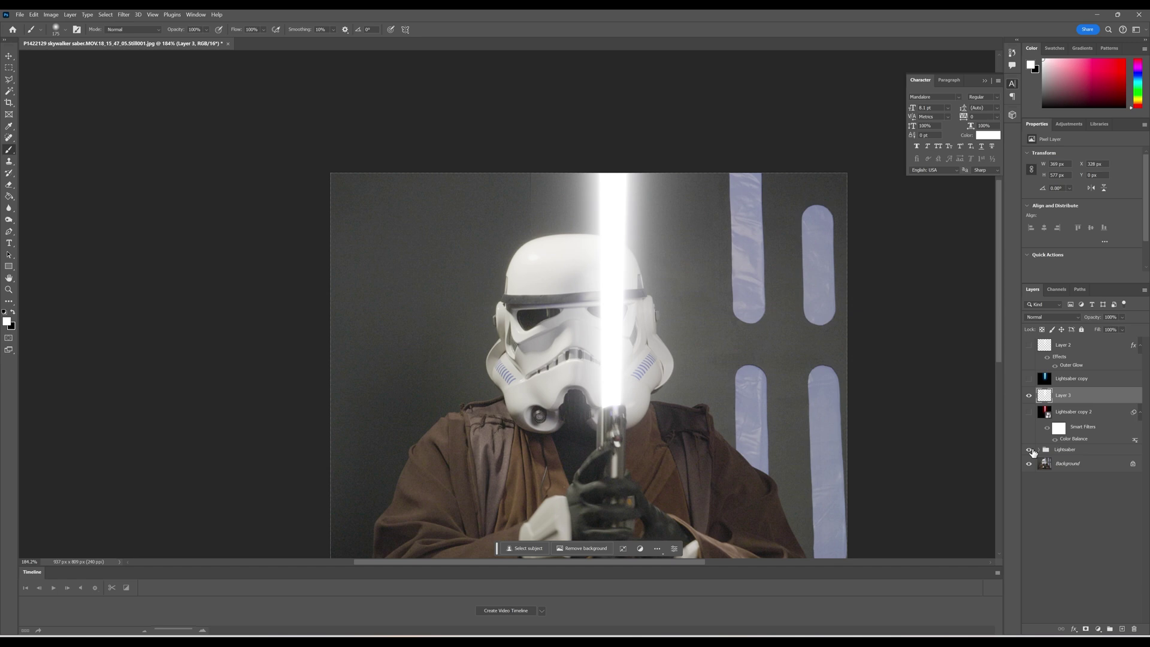
{"action": "left_click", "coordinate": [1029, 395]}
{"action": "left_click", "coordinate": [1071, 450]}
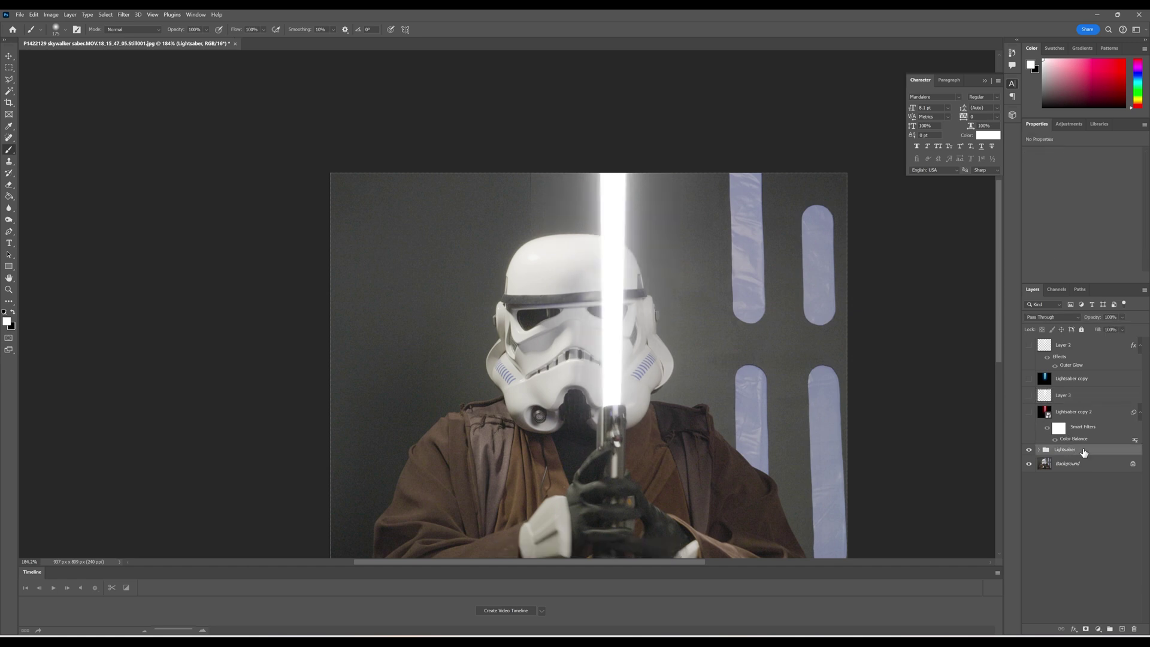
{"action": "key", "text": "ctrl+j"}
{"action": "right_click", "coordinate": [1084, 449]}
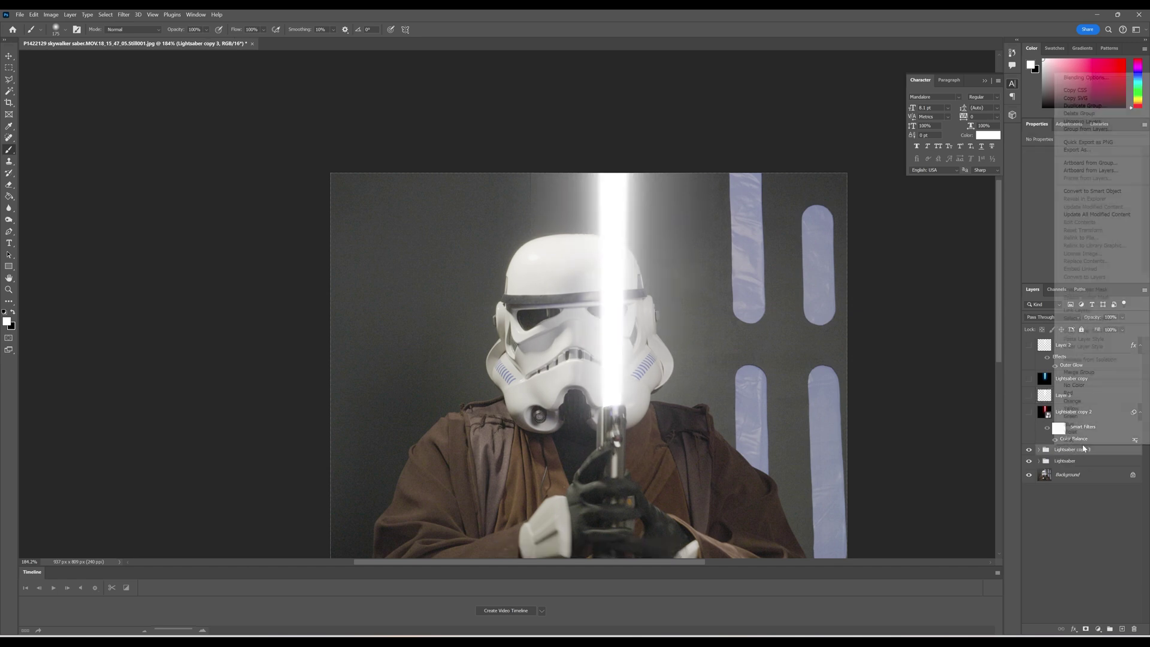
{"action": "left_click", "coordinate": [1078, 372]}
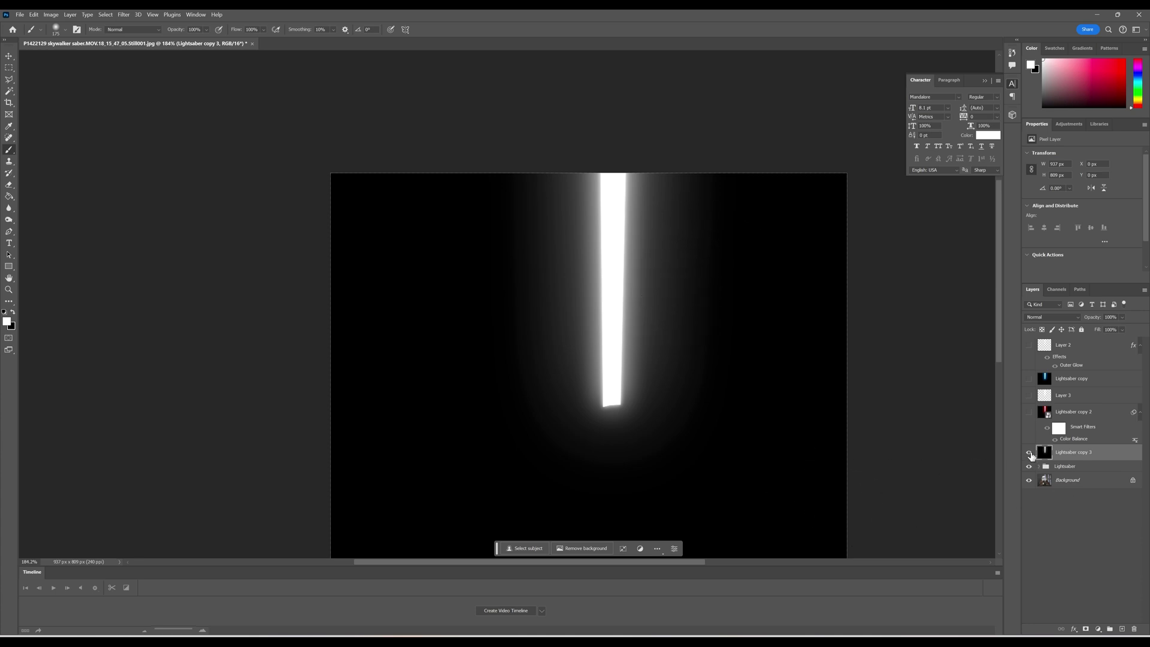
- Hide Lightsaber copy 3 and Layer 3, show the blue Lightsaber copy glow, and hide the Lightsaber group
{"action": "left_click", "coordinate": [1029, 453]}
{"action": "left_click", "coordinate": [1030, 397]}
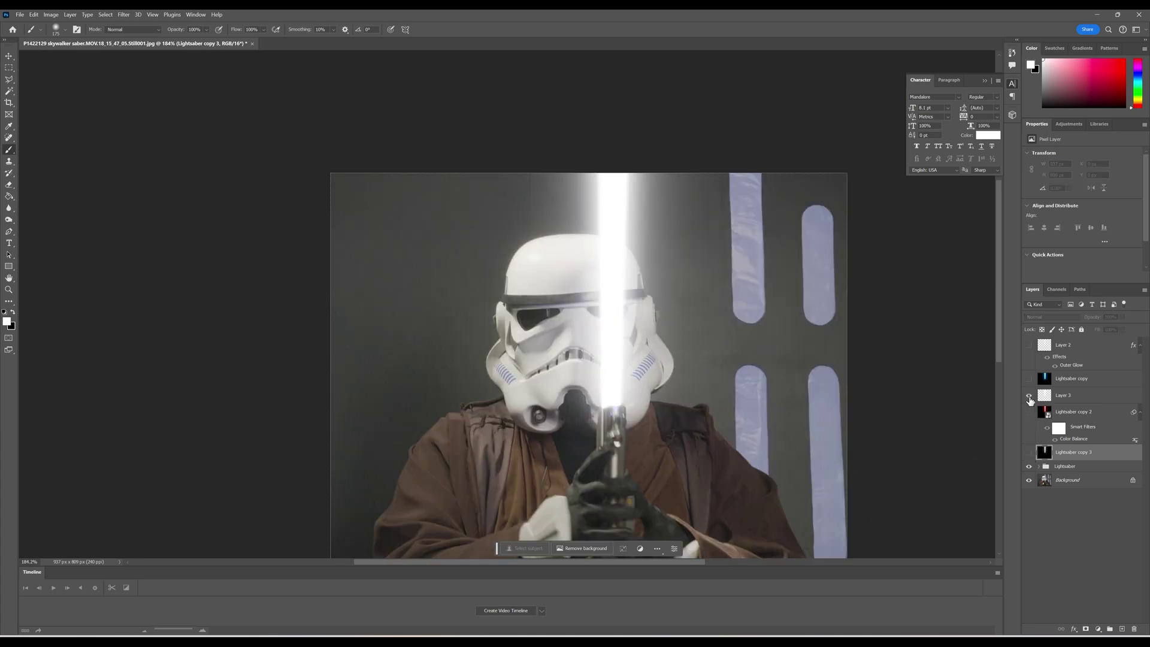
{"action": "left_click", "coordinate": [1030, 396]}
{"action": "left_click", "coordinate": [1057, 381]}
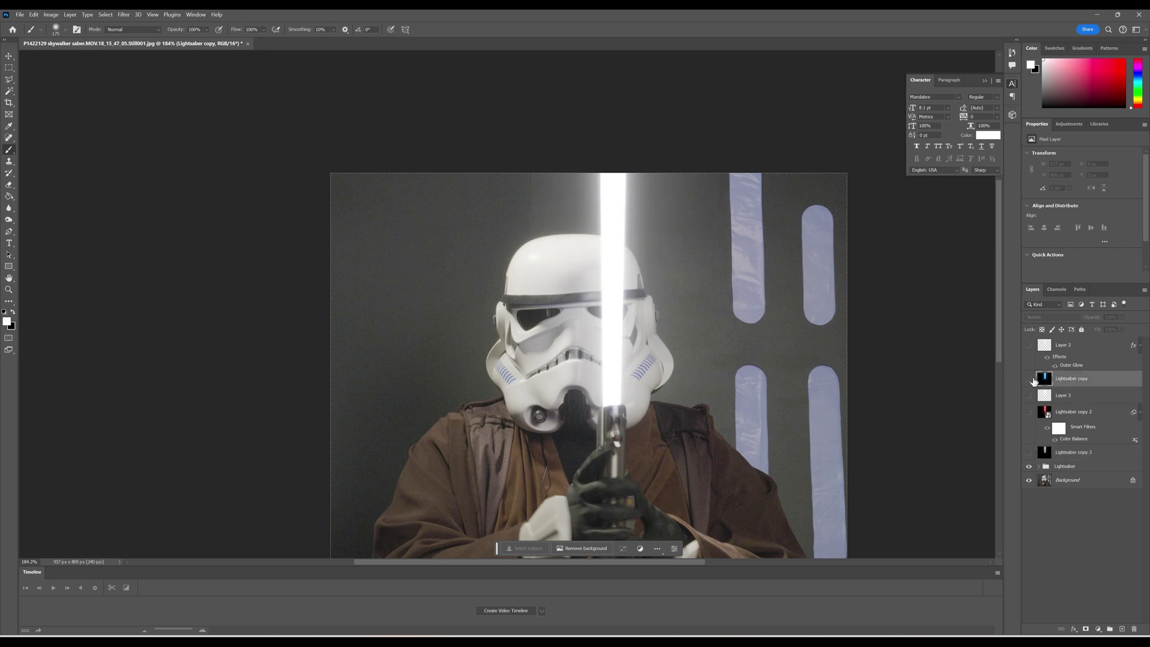
{"action": "left_click", "coordinate": [1029, 380]}
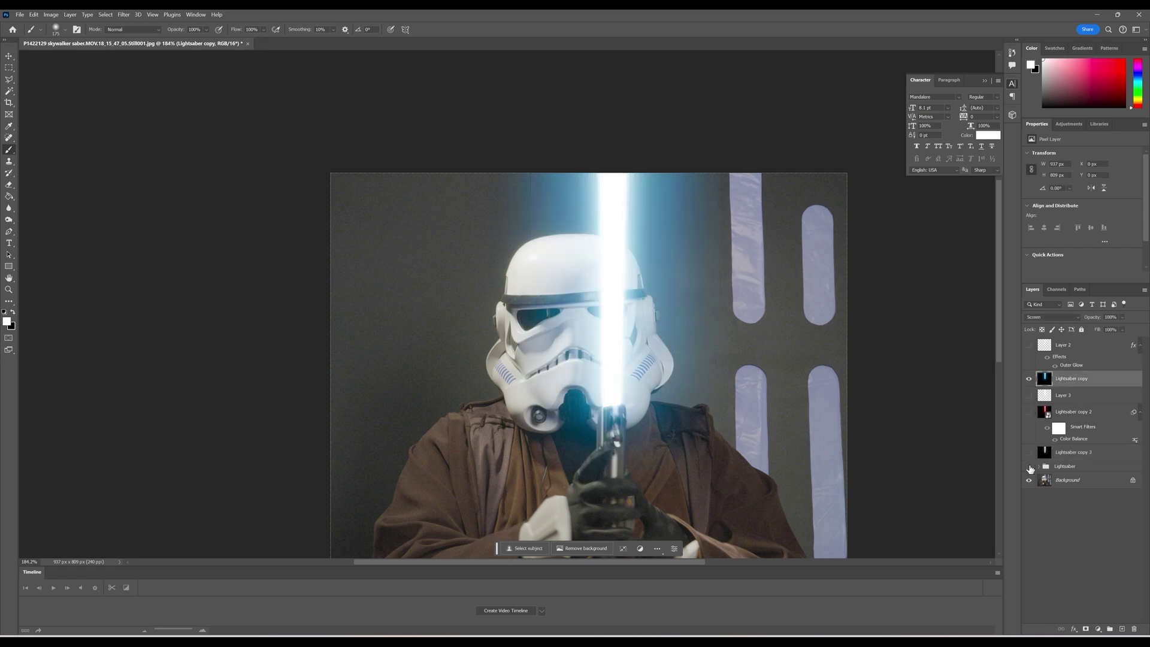
{"action": "left_click", "coordinate": [1030, 467]}
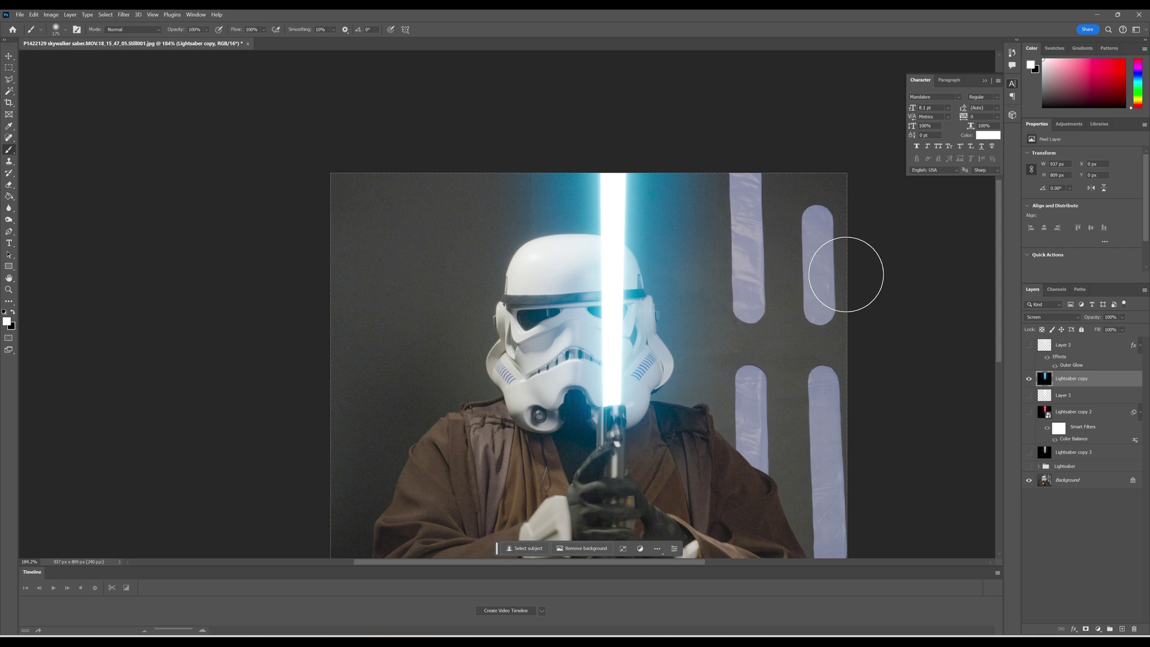
{"action": "scroll", "coordinate": [930, 325], "scroll_direction": "down", "scroll_amount": 4}
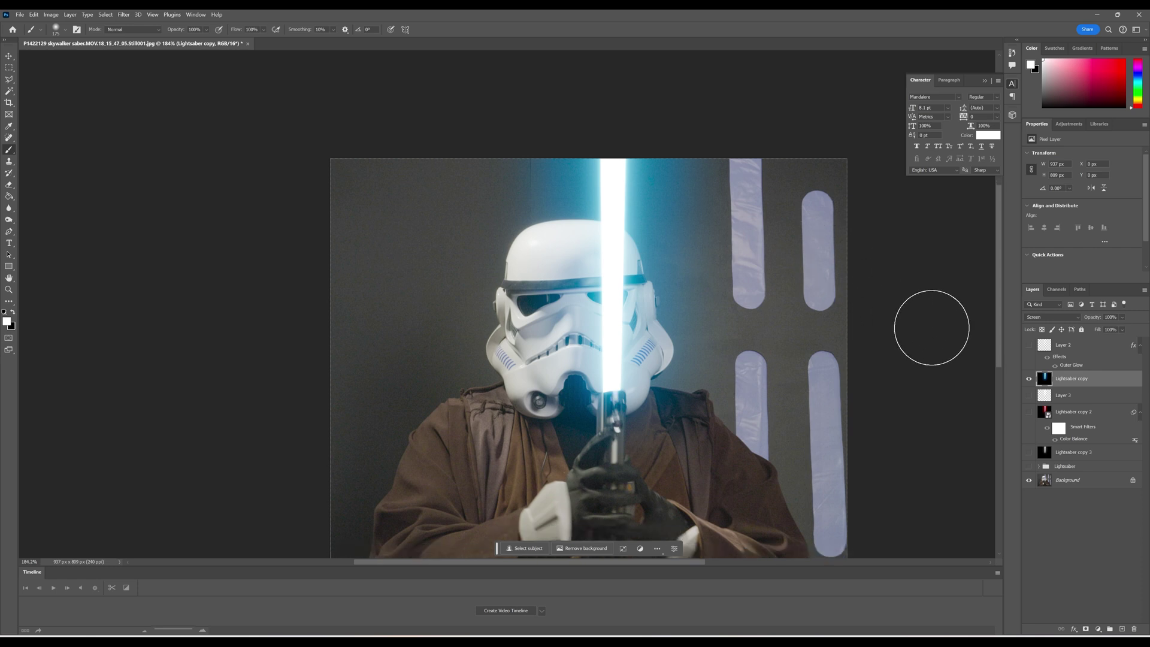
{"action": "scroll", "coordinate": [929, 325], "scroll_direction": "down", "scroll_amount": 2}
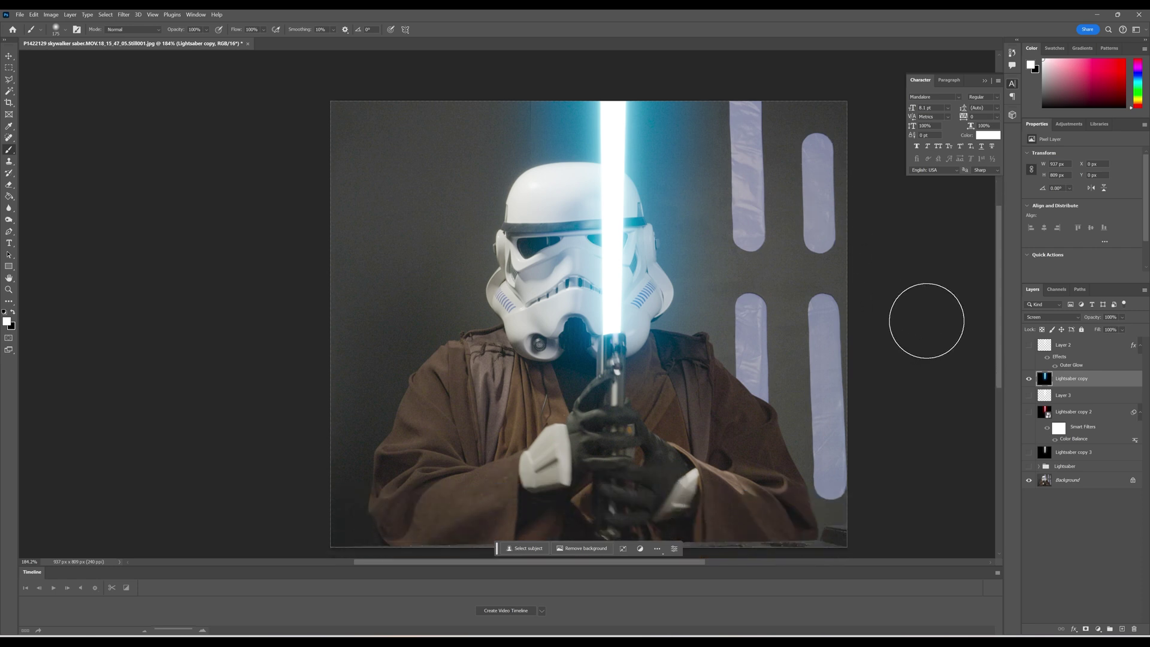